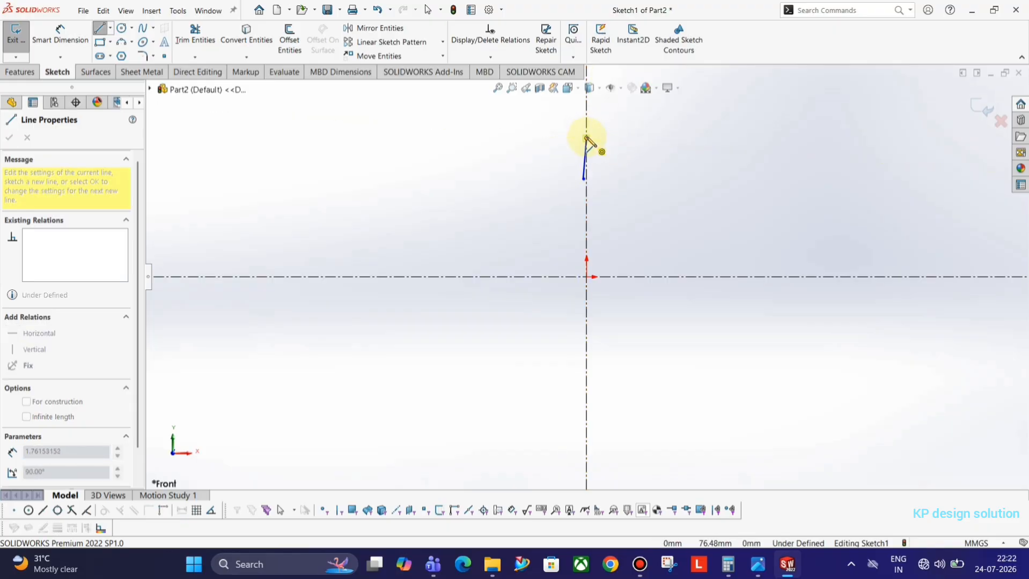
Sketch the short vertical line rising into the top arc, checking against the reference drawing
{"action": "key", "text": "alt+Tab"}
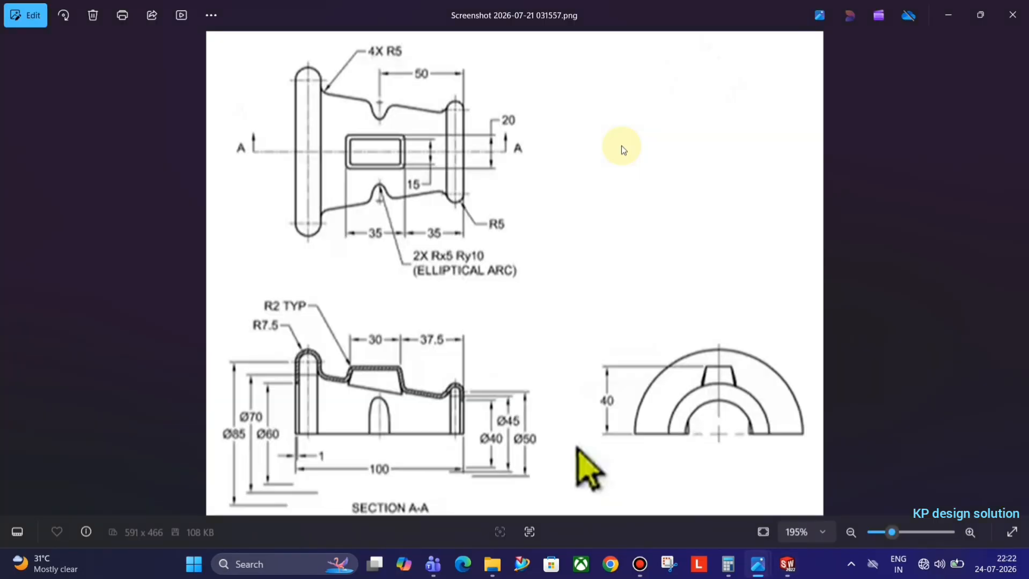
{"action": "key", "text": "alt+Tab"}
{"action": "key", "text": "alt+Tab"}
{"action": "key", "text": "alt+Tab"}
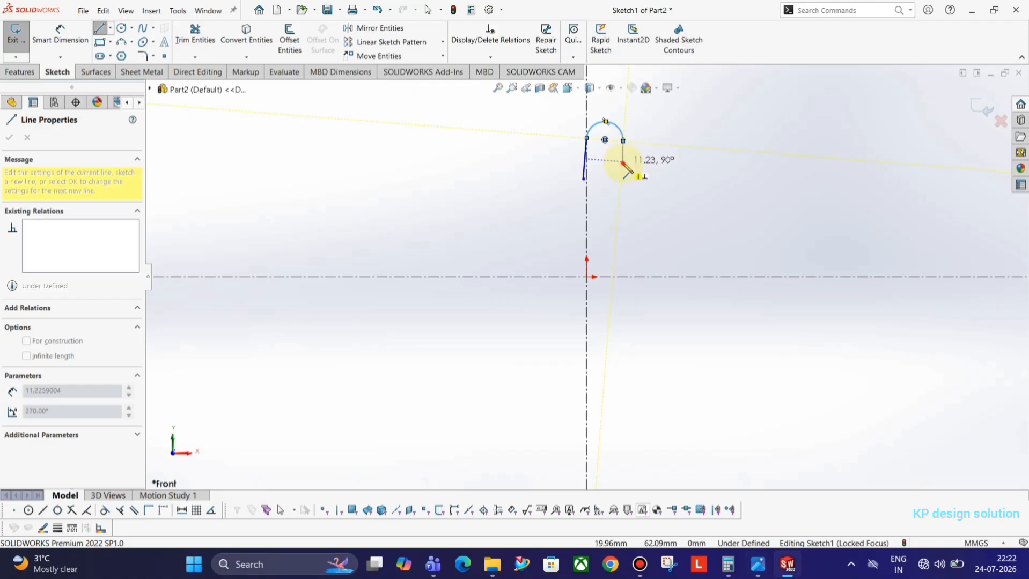
{"action": "left_click", "coordinate": [623, 163]}
{"action": "key", "text": "alt+Tab"}
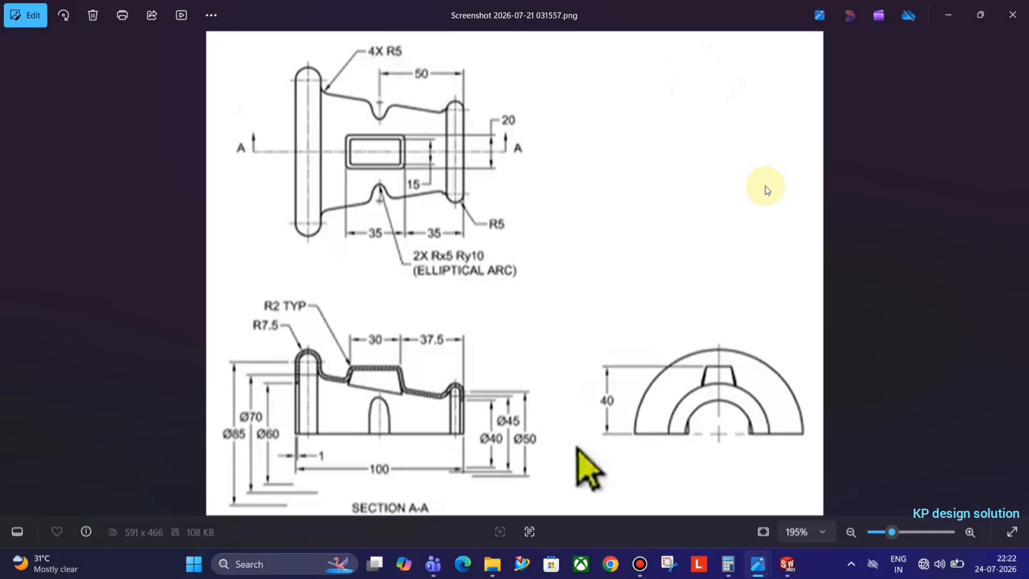
{"action": "key", "text": "alt+Tab"}
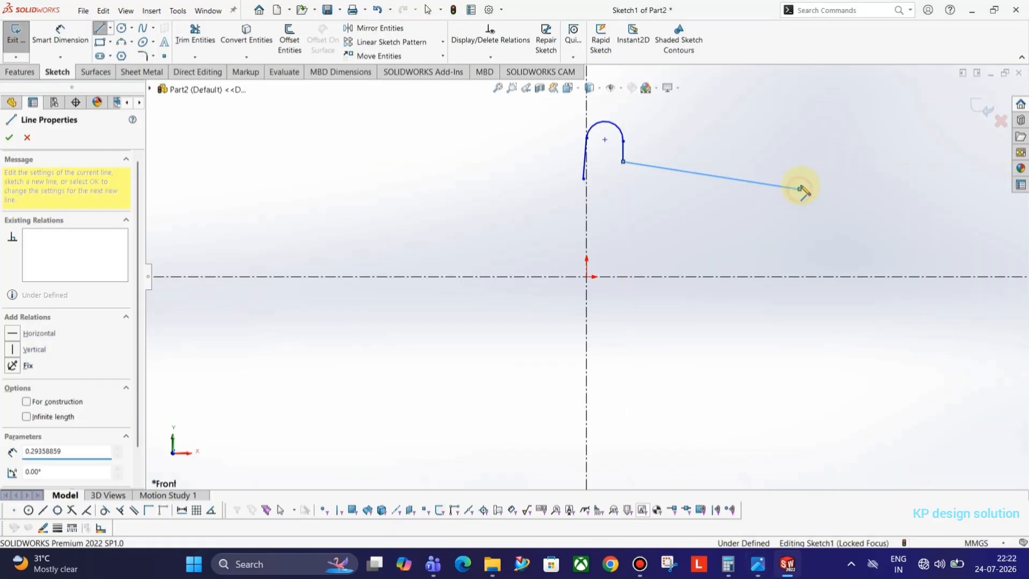
{"action": "key", "text": "alt+Tab"}
{"action": "key", "text": "alt+Tab"}
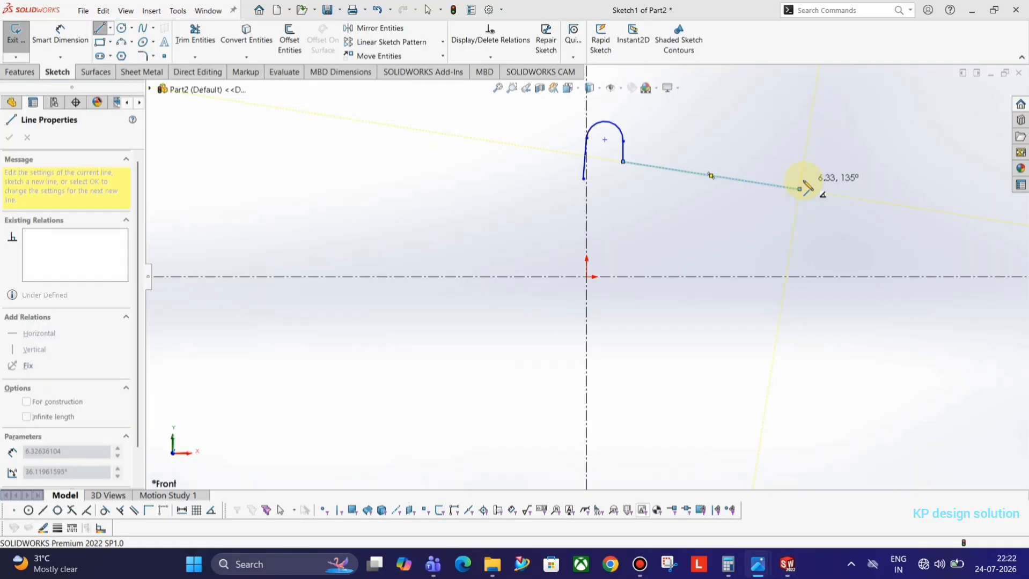
{"action": "key", "text": "alt+Tab"}
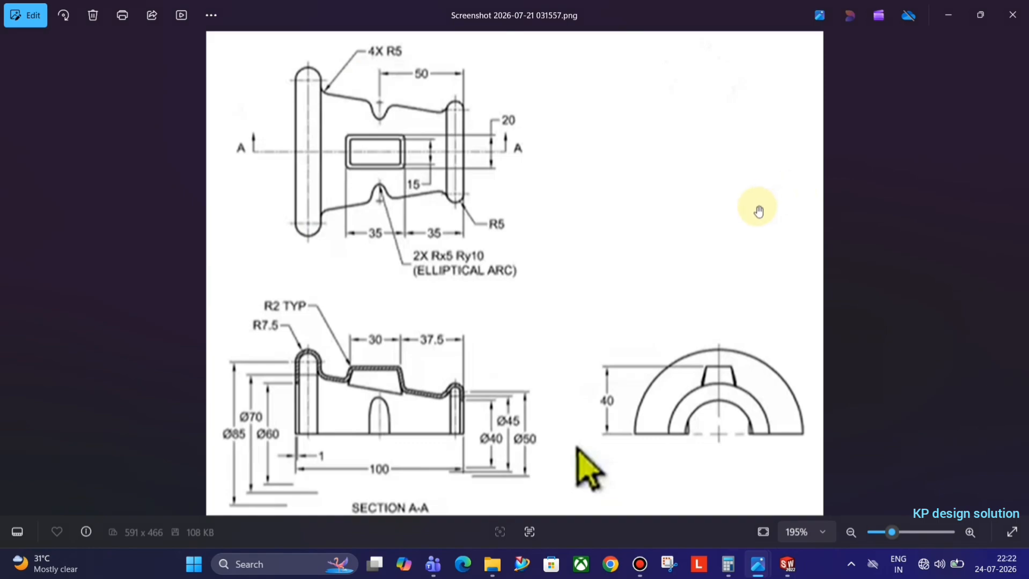
{"action": "key", "text": "alt+Tab"}
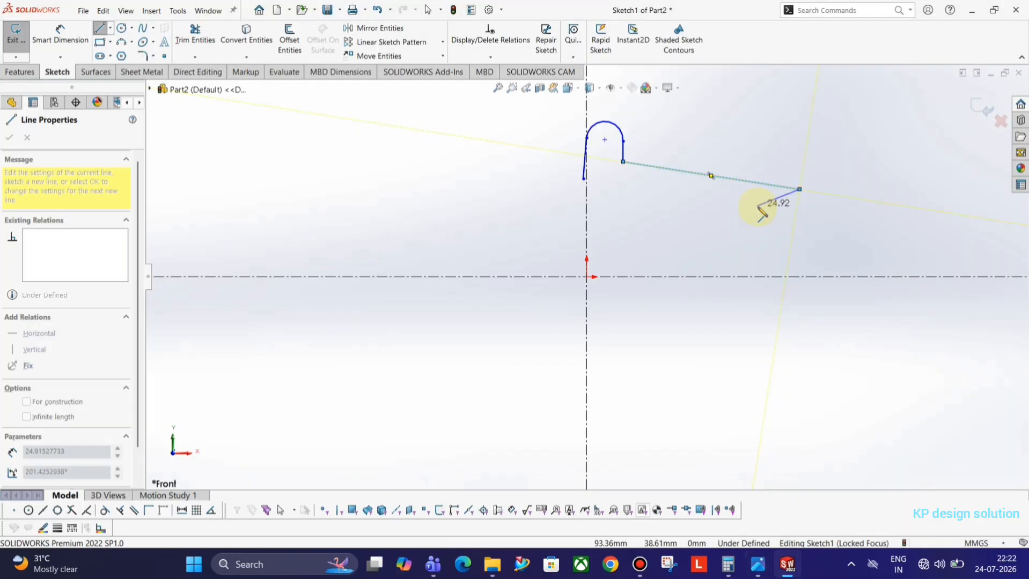
Continue with the long sloping line, the small arc and a vertical drop to finish the open profile
{"action": "key", "text": "a"}
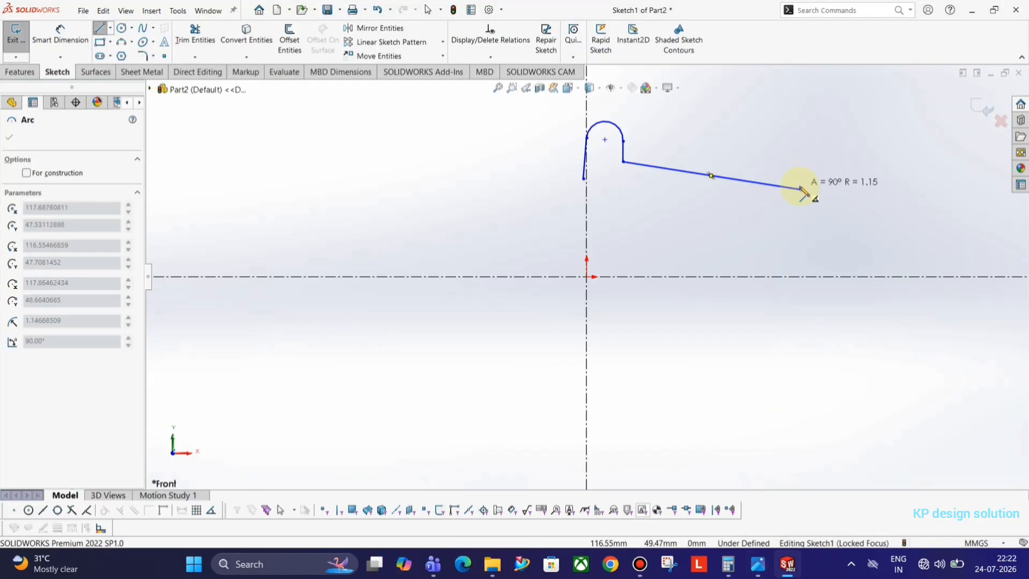
{"action": "key", "text": "alt+Tab"}
{"action": "key", "text": "alt+Tab"}
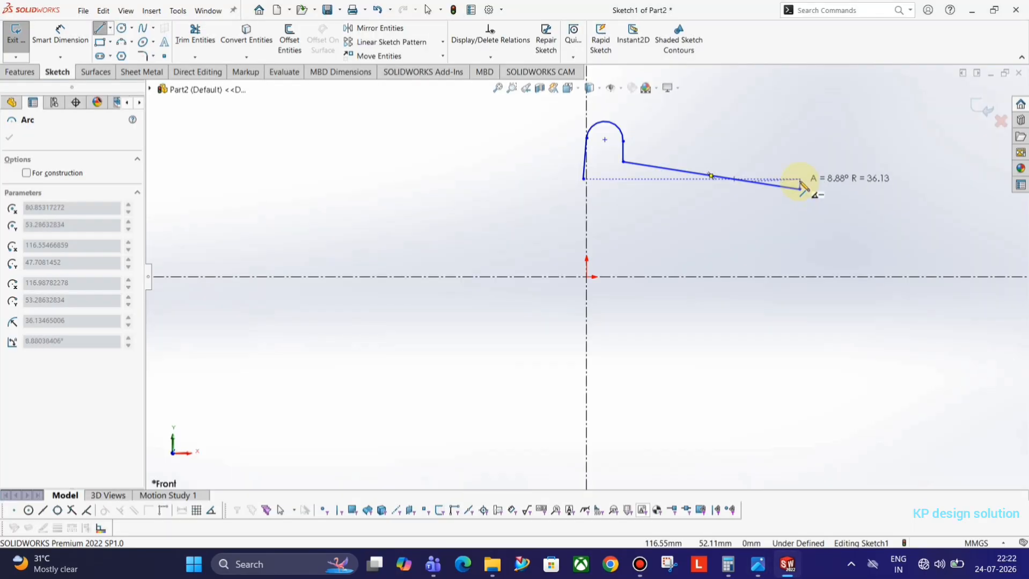
{"action": "key", "text": "a"}
{"action": "left_click", "coordinate": [799, 187]}
{"action": "key", "text": "a"}
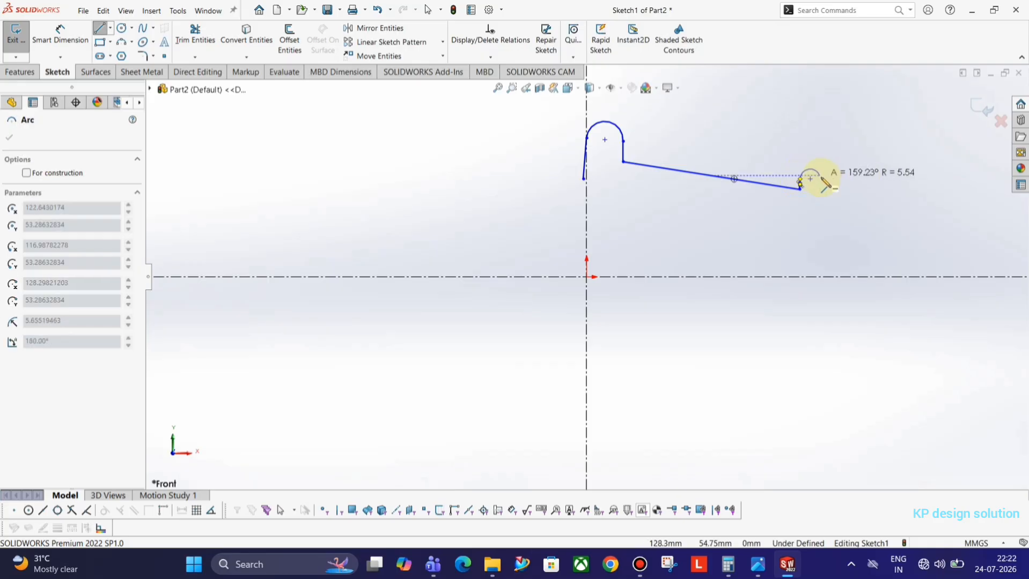
{"action": "key", "text": "alt+Tab"}
{"action": "key", "text": "alt+Tab"}
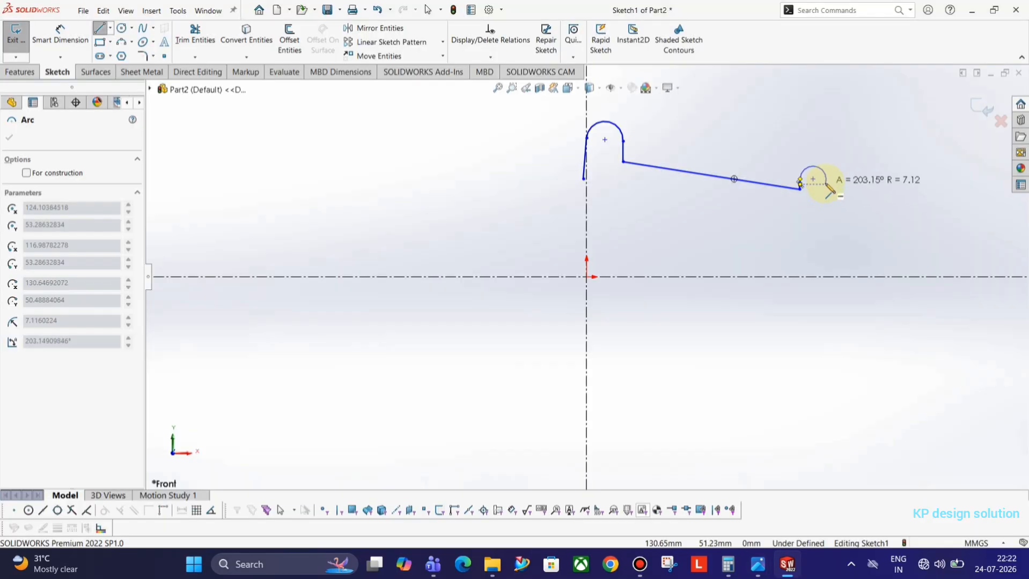
{"action": "left_click", "coordinate": [825, 180]}
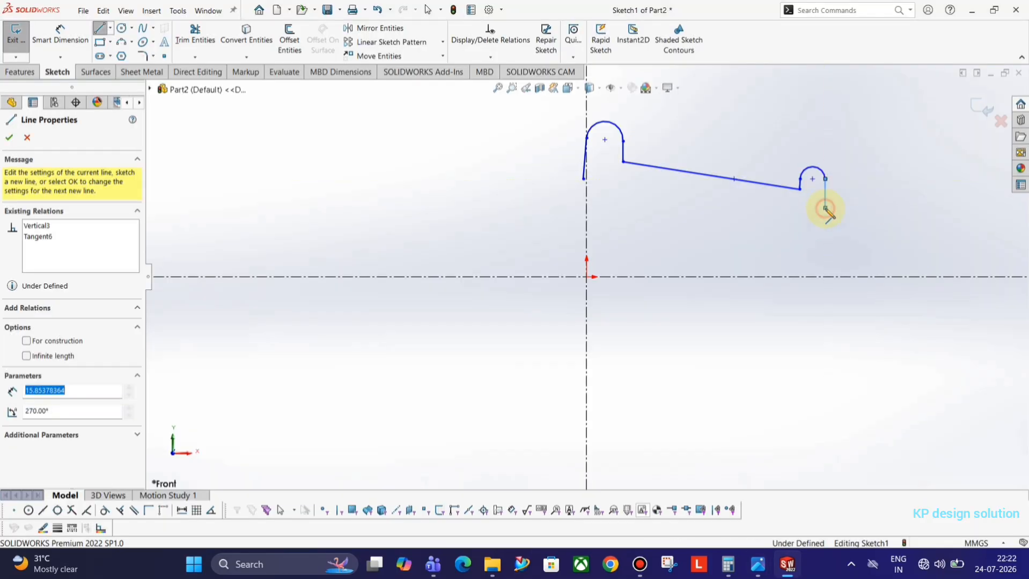
{"action": "left_click", "coordinate": [825, 208]}
{"action": "key", "text": "Escape"}
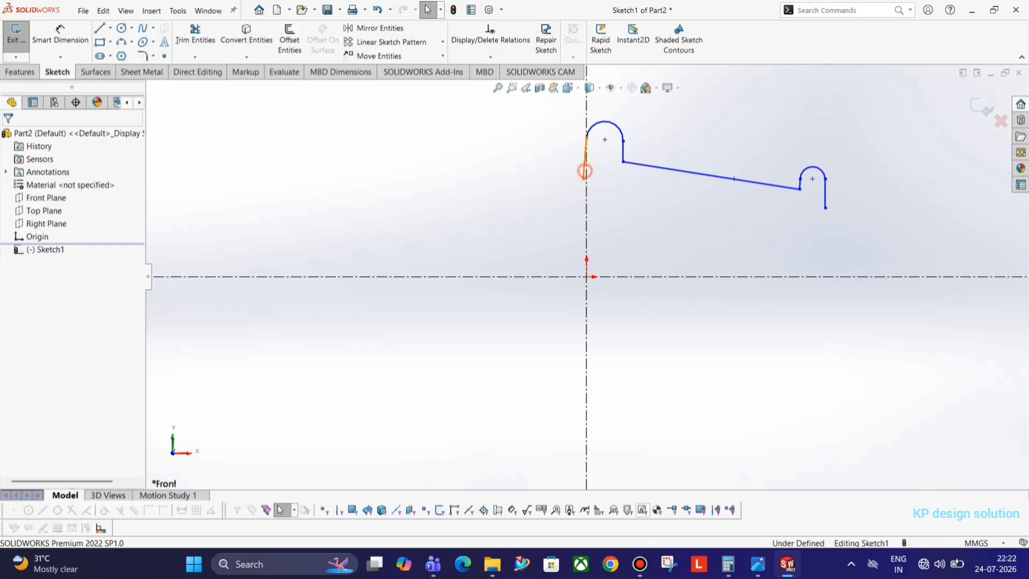
Constrain the short slanted line at the profile's left end to be vertical
{"action": "left_click", "coordinate": [585, 172]}
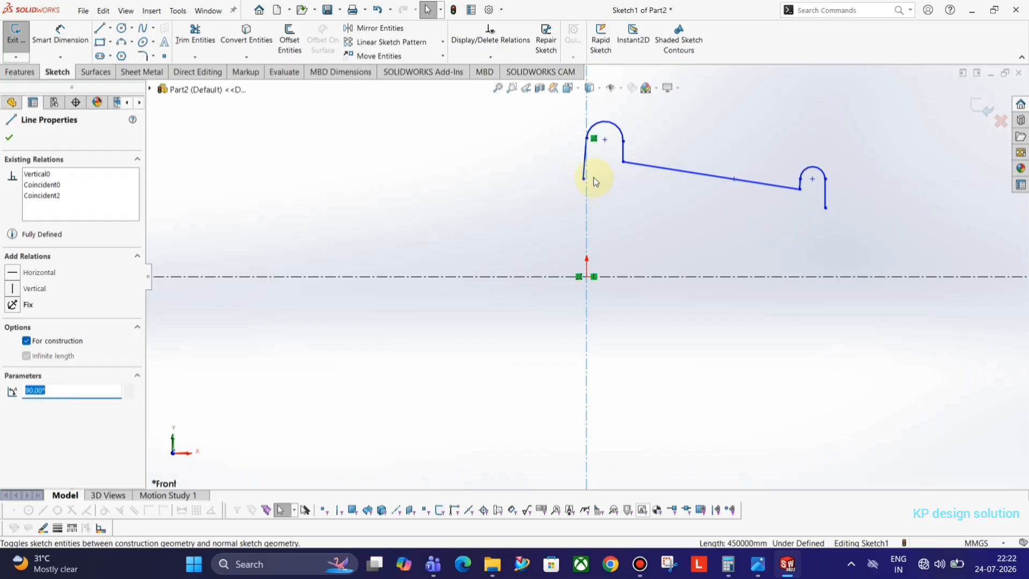
{"action": "left_click", "coordinate": [584, 173], "text": "ctrl"}
{"action": "left_click", "coordinate": [588, 191], "text": "ctrl"}
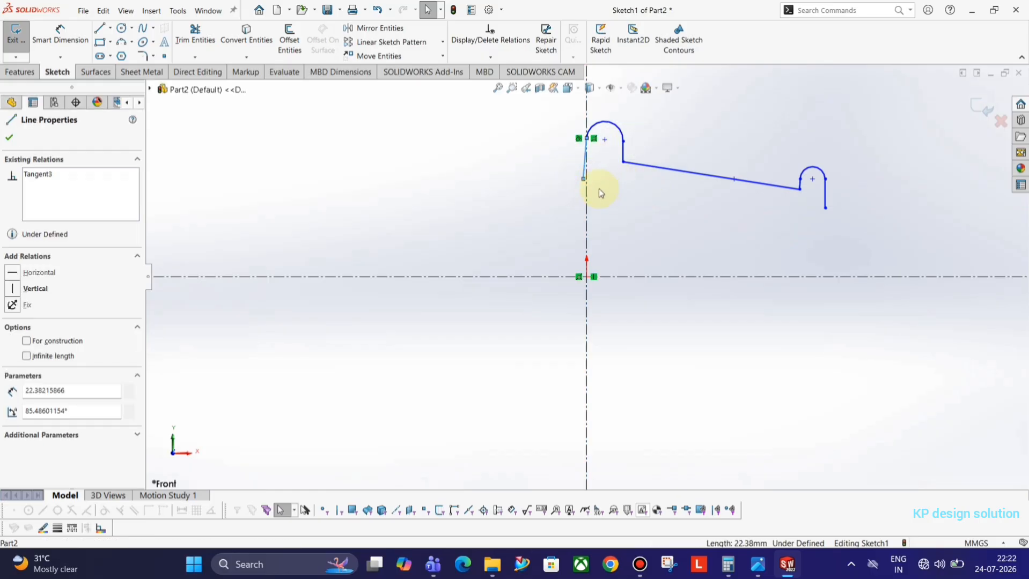
{"action": "left_click", "coordinate": [647, 149]}
{"action": "left_click", "coordinate": [631, 202]}
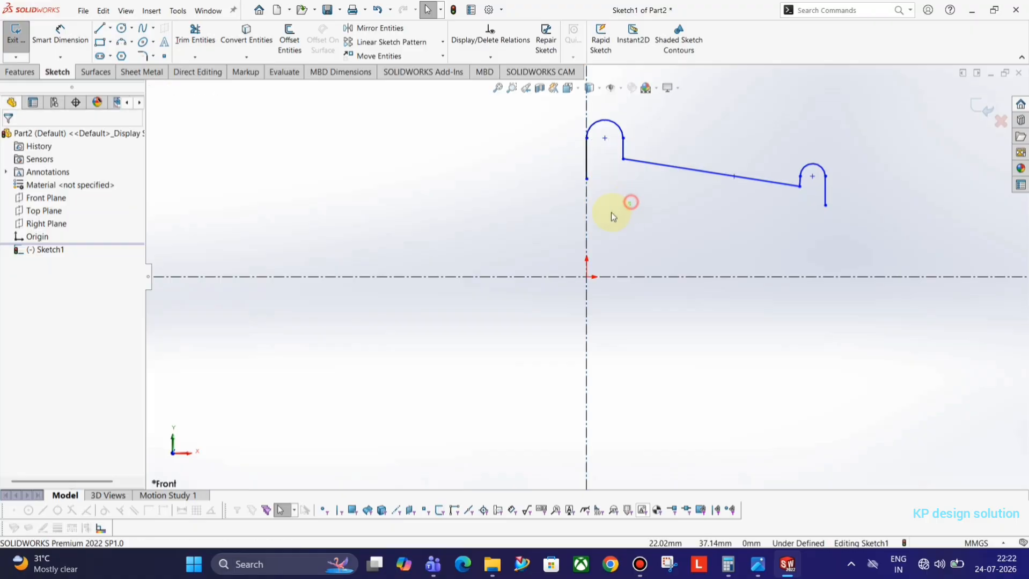
{"action": "left_click", "coordinate": [67, 35]}
{"action": "key", "text": "alt+Tab"}
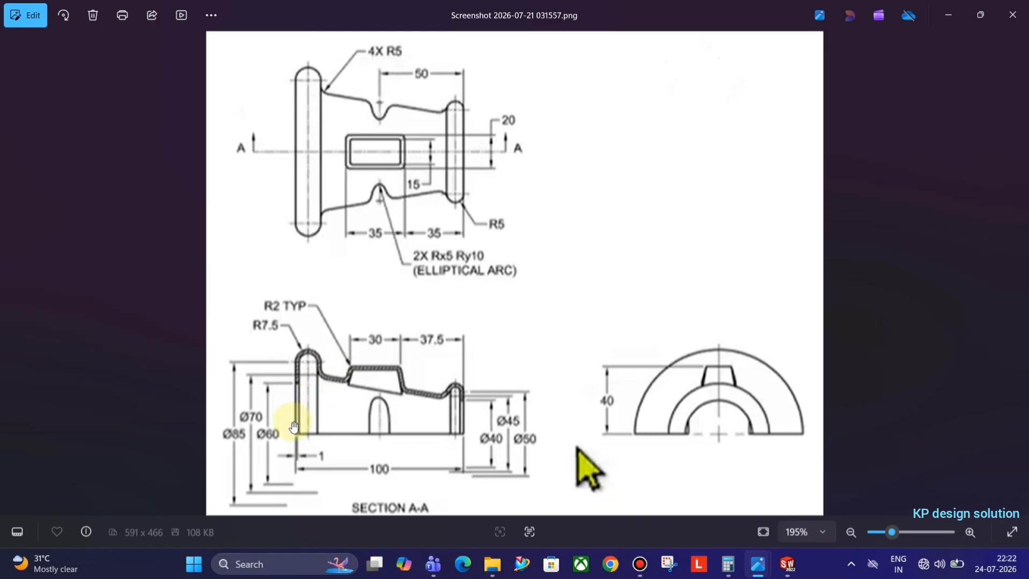
{"action": "key", "text": "alt+Tab"}
Add 60 and 70 diameter dimensions about the centreline for the left line's ends
{"action": "left_click", "coordinate": [587, 179]}
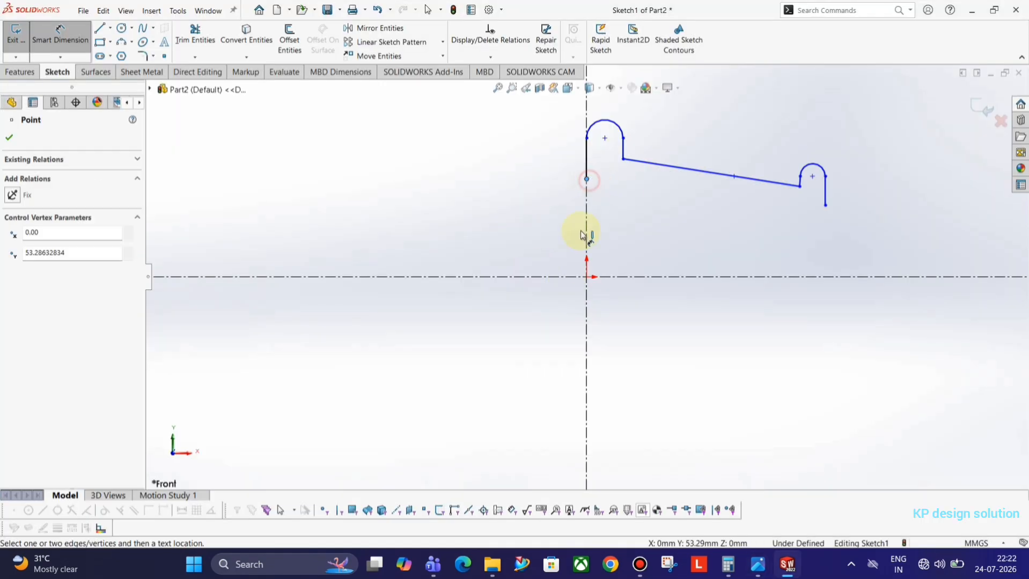
{"action": "left_click", "coordinate": [570, 277]}
{"action": "left_click", "coordinate": [522, 318]}
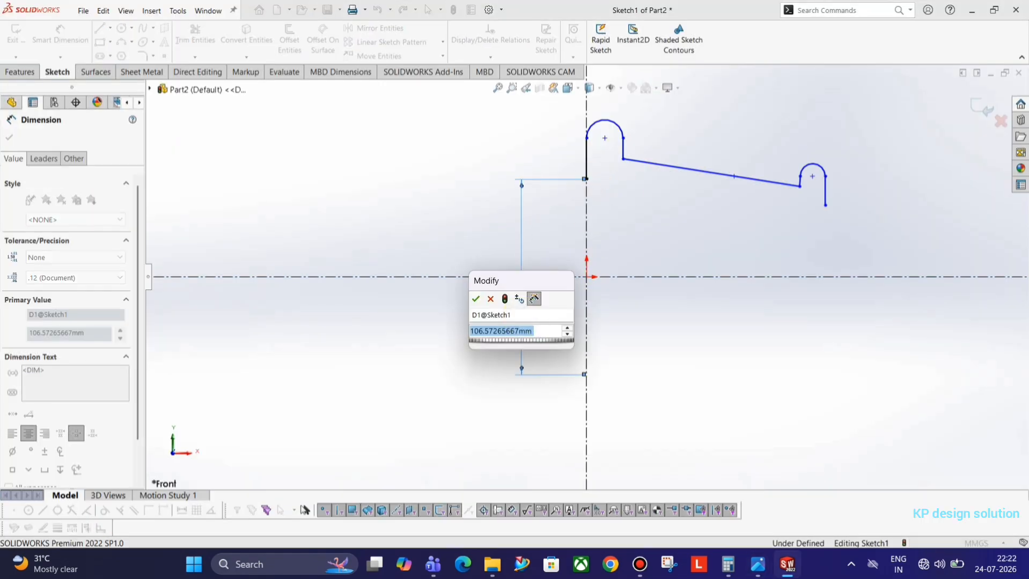
{"action": "type", "text": "60"}
{"action": "key", "text": "Return"}
{"action": "key", "text": "alt+Tab"}
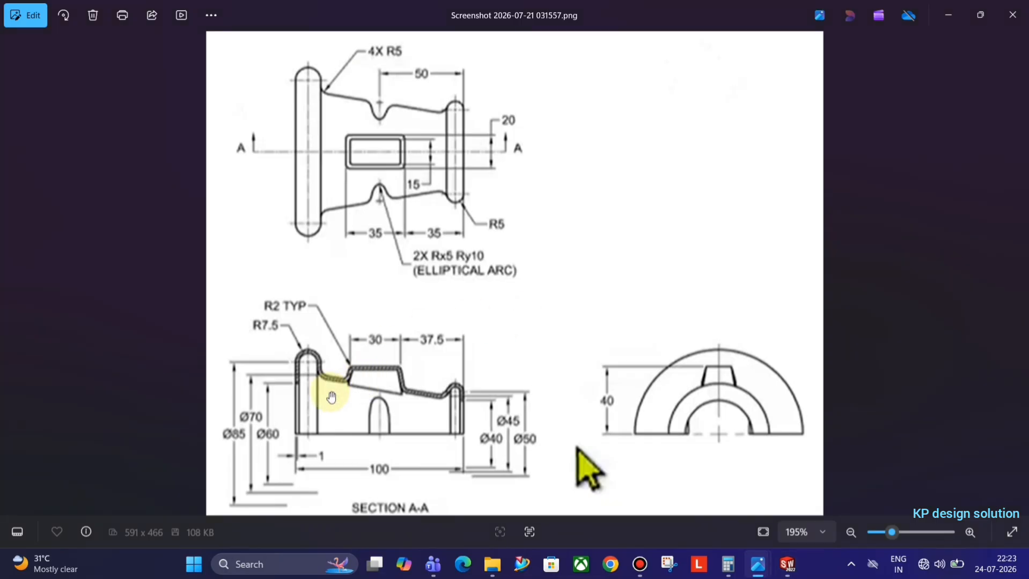
{"action": "key", "text": "alt+Tab"}
{"action": "left_click", "coordinate": [624, 161]}
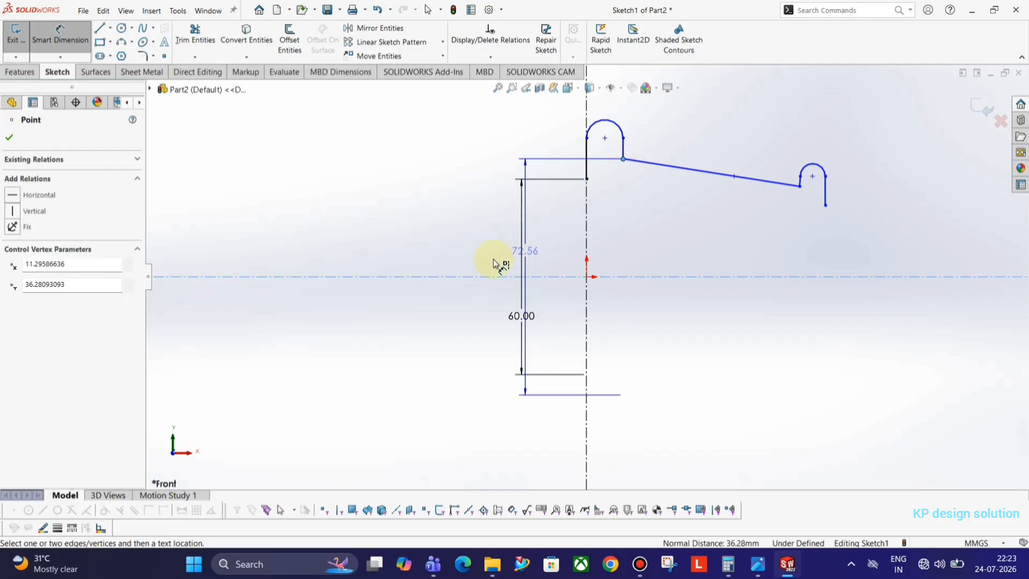
{"action": "left_click", "coordinate": [459, 256]}
{"action": "type", "text": "70"}
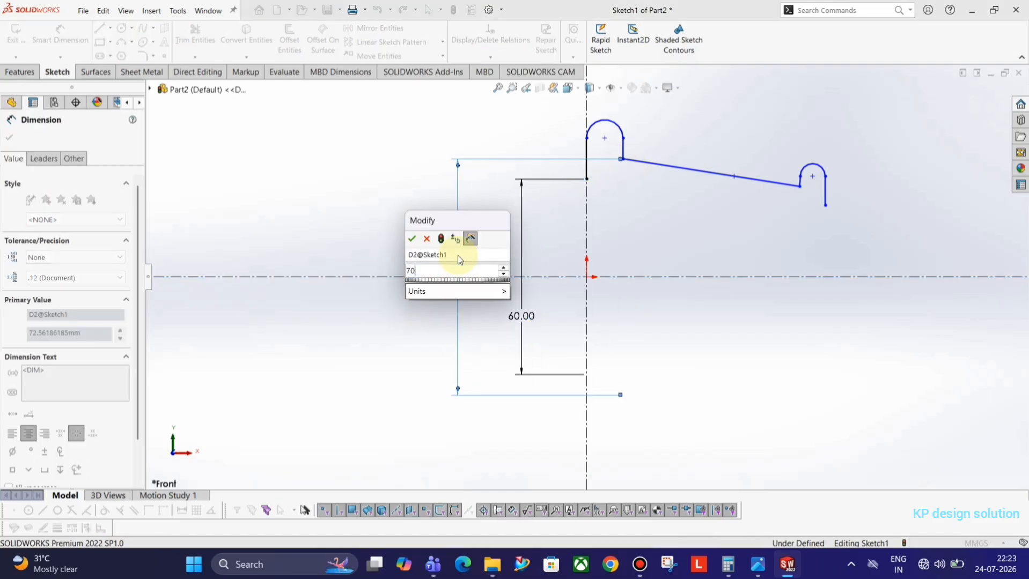
{"action": "key", "text": "Return"}
{"action": "key", "text": "alt+Tab"}
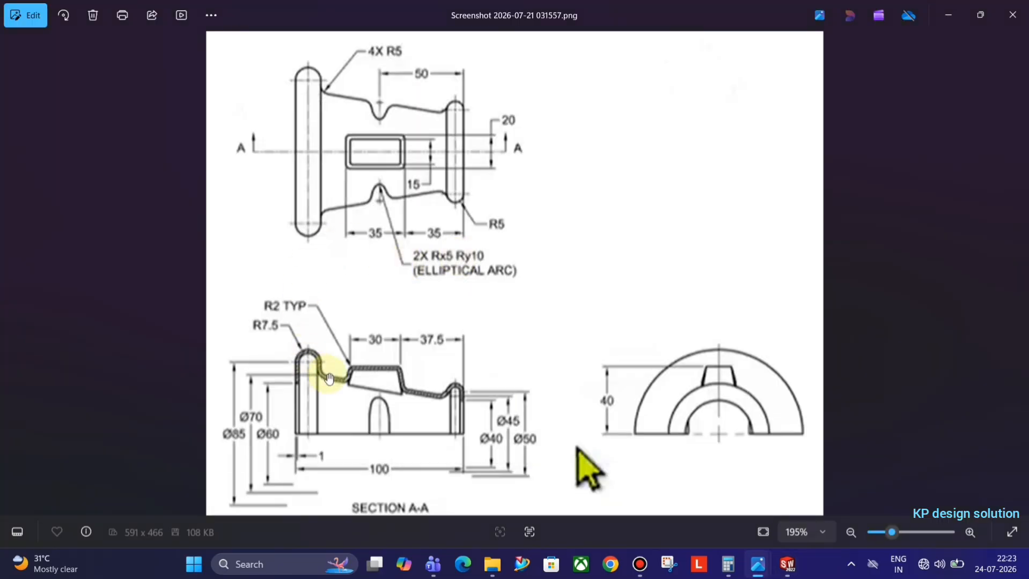
{"action": "key", "text": "alt+Tab"}
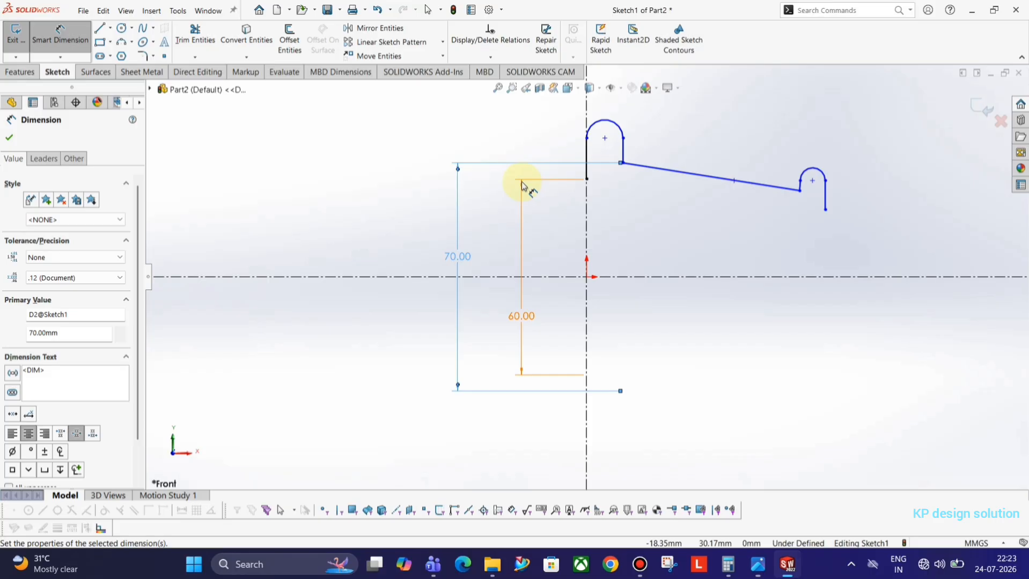
Add an 85 diameter at the top arc's centre and give the top arc radius 7.5
{"action": "left_click", "coordinate": [604, 138]}
{"action": "left_click", "coordinate": [390, 311]}
{"action": "key", "text": "BackSpace"}
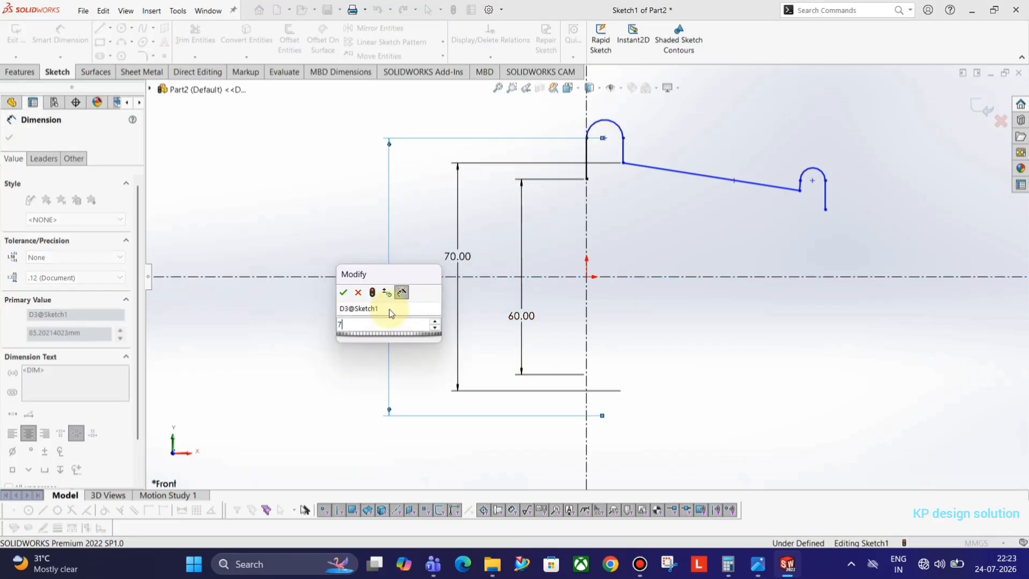
{"action": "type", "text": "85"}
{"action": "key", "text": "Return"}
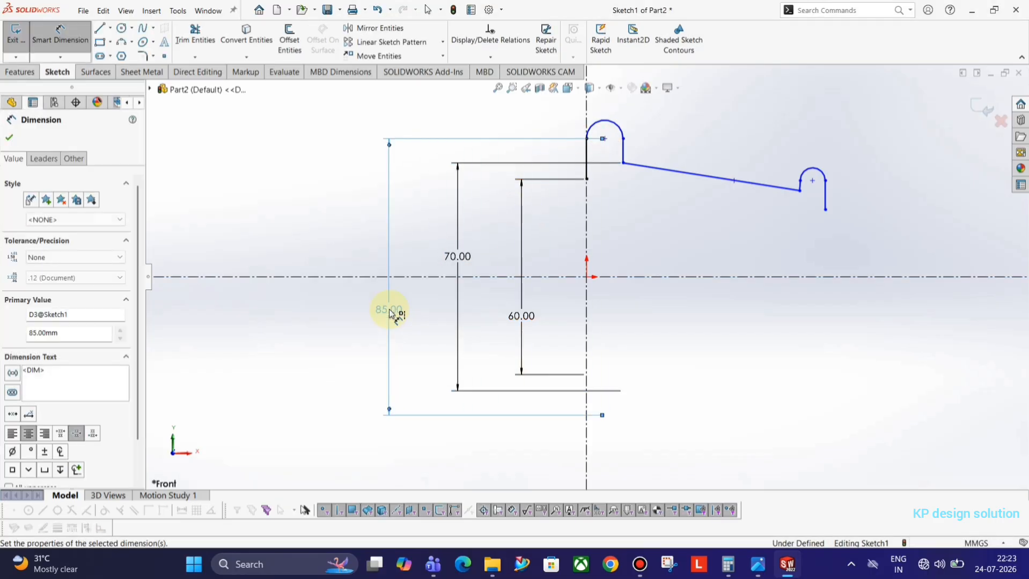
{"action": "key", "text": "alt+Tab"}
{"action": "key", "text": "alt+Tab"}
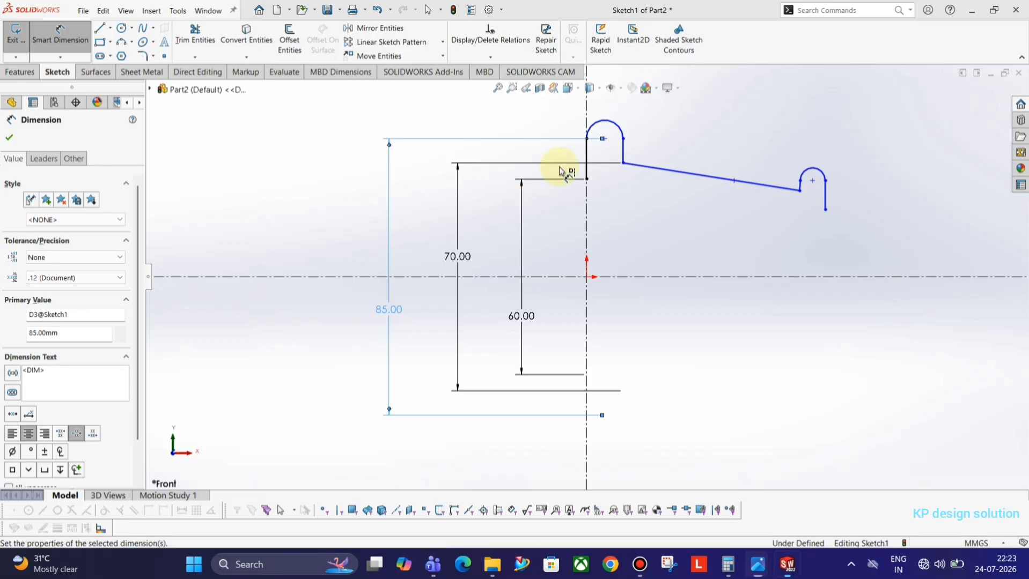
{"action": "left_click", "coordinate": [595, 129]}
{"action": "left_click", "coordinate": [549, 110]}
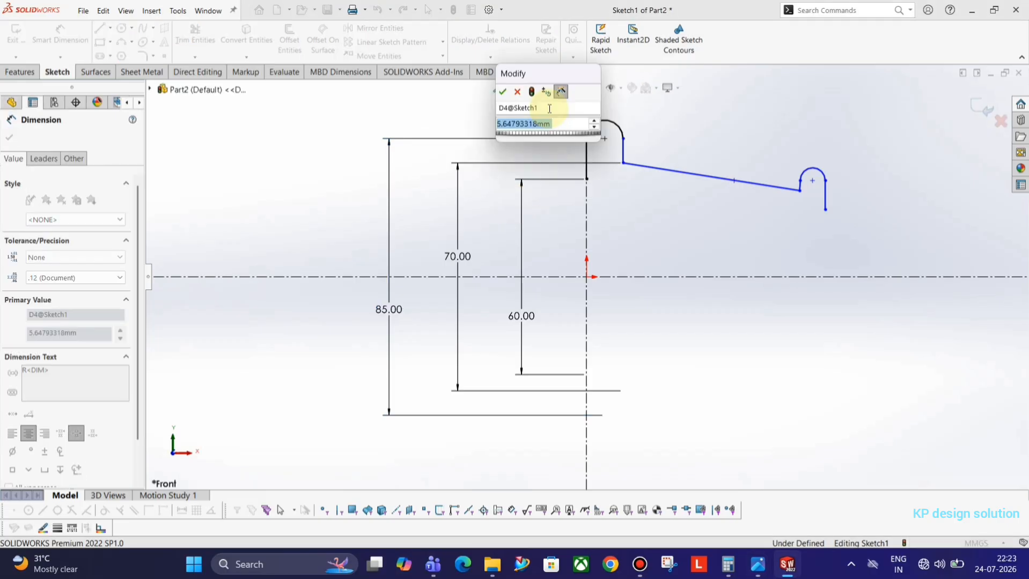
{"action": "type", "text": "7.5"}
{"action": "key", "text": "Return"}
{"action": "key", "text": "alt+Tab"}
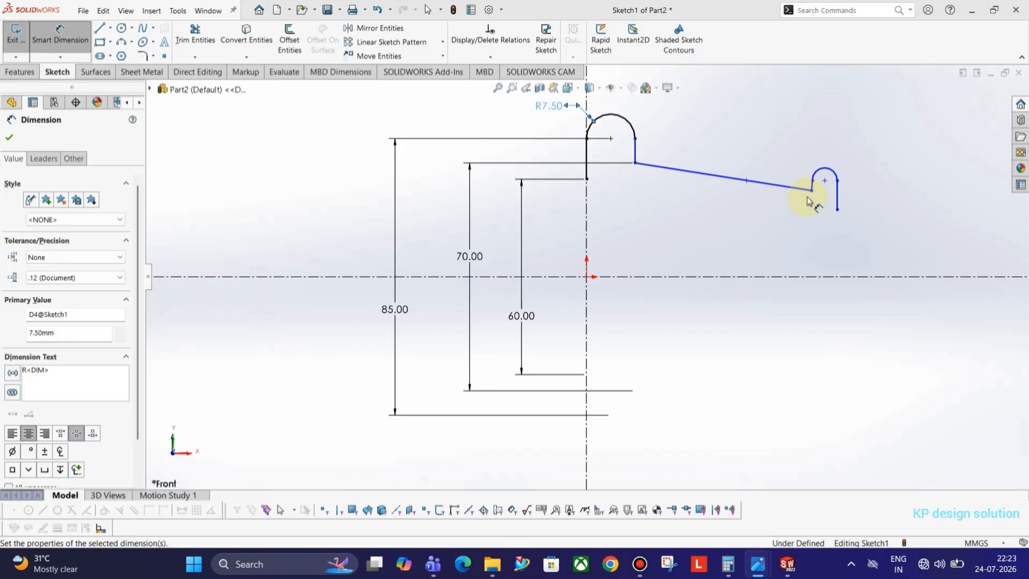
Set the small right-hand arc's radius to 5 mm
{"action": "key", "text": "alt+Tab"}
{"action": "left_click", "coordinate": [836, 172]}
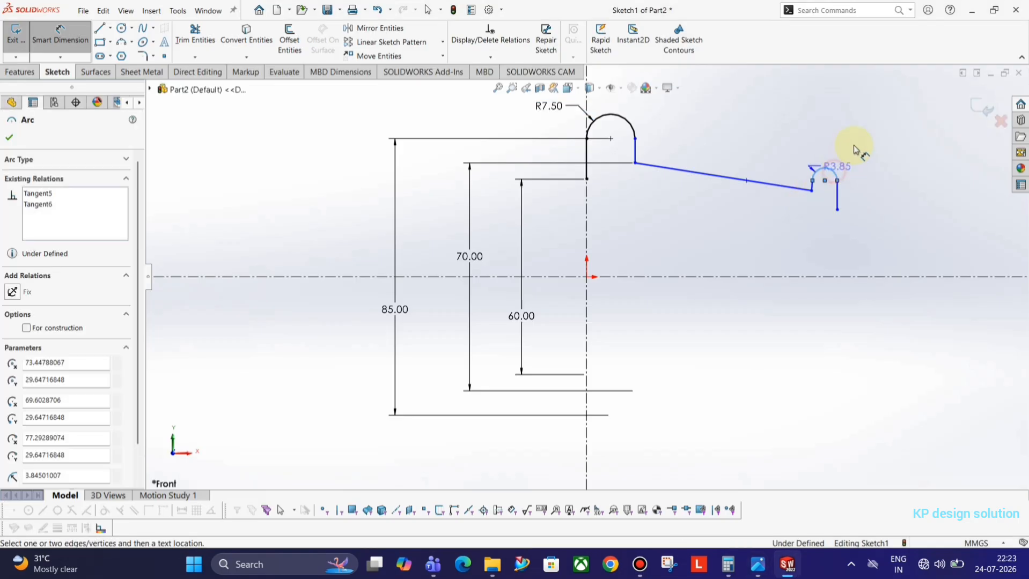
{"action": "left_click", "coordinate": [873, 131]}
{"action": "key", "text": "Return"}
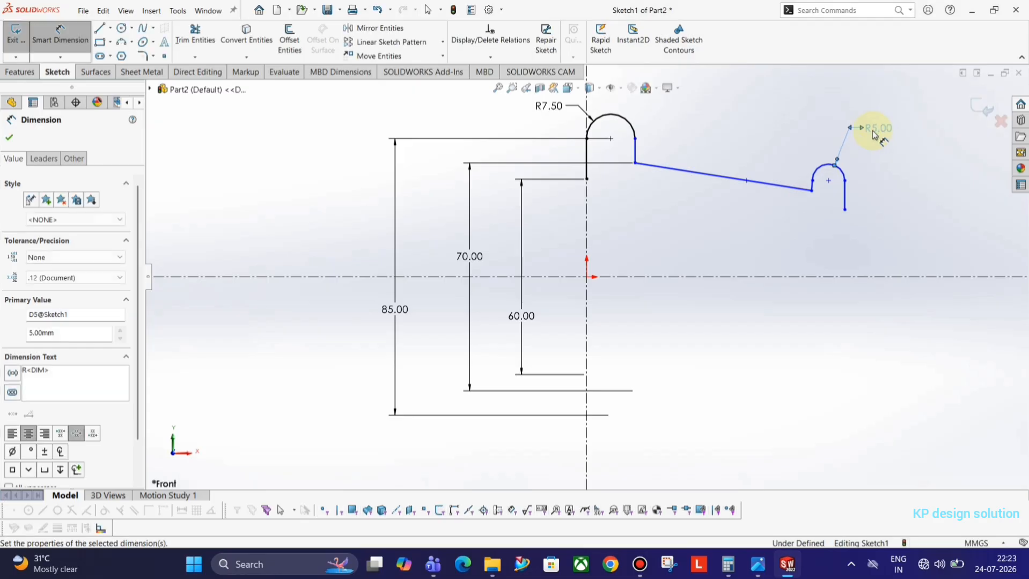
{"action": "left_click", "coordinate": [894, 195]}
{"action": "key", "text": "alt+Tab"}
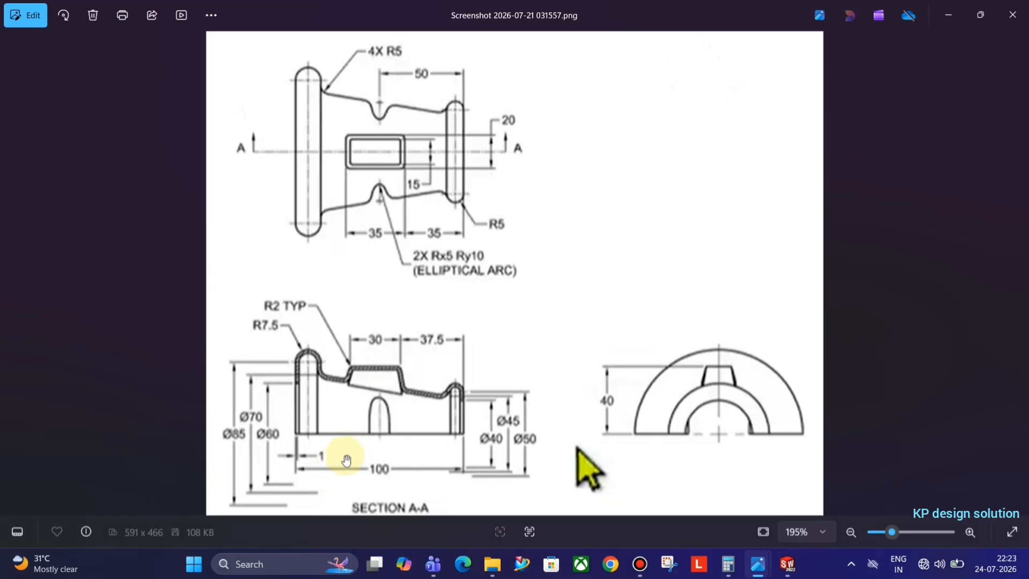
{"action": "key", "text": "alt+Tab"}
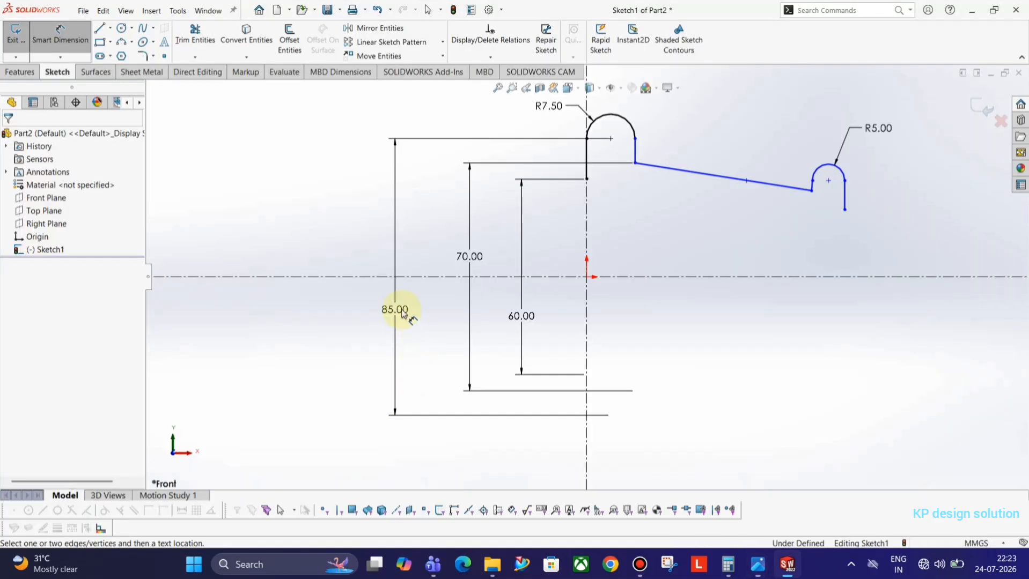
Dimension the profile's length from the origin to the arc's lower end as 100 mm
{"action": "left_click", "coordinate": [587, 279]}
{"action": "left_click", "coordinate": [845, 211]}
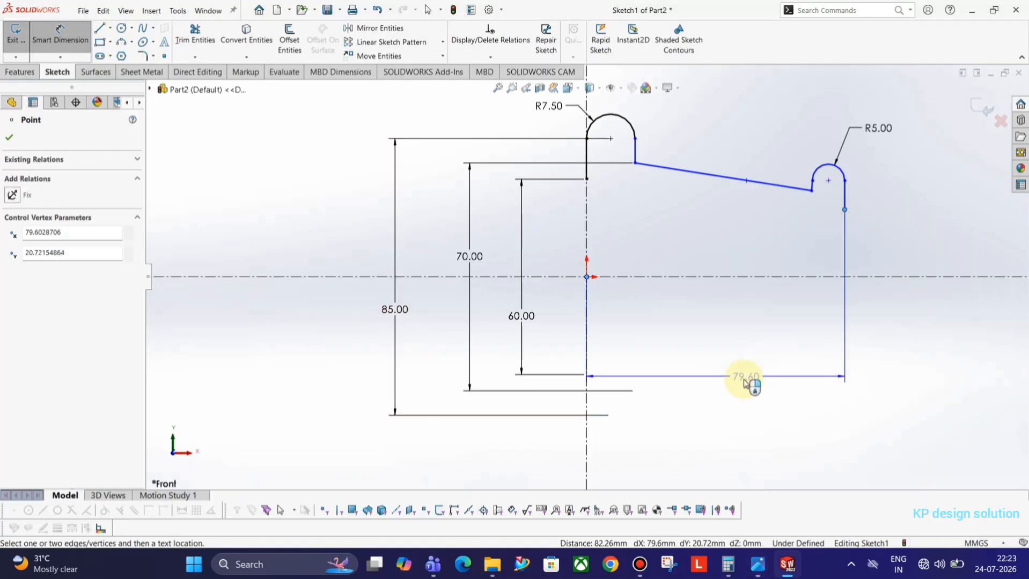
{"action": "left_click", "coordinate": [746, 379]}
{"action": "type", "text": "100"}
{"action": "key", "text": "Return"}
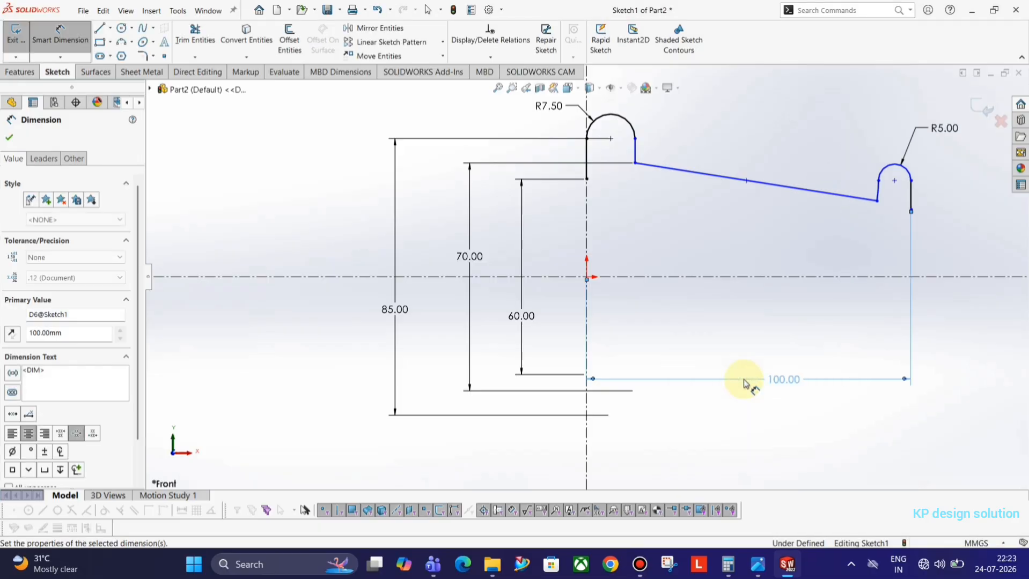
{"action": "key", "text": "alt+Tab"}
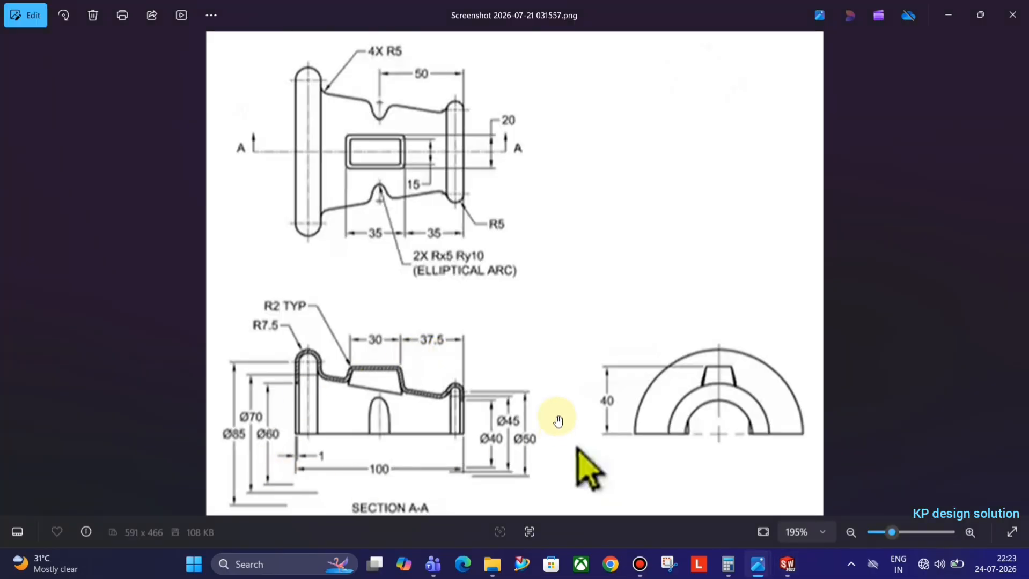
{"action": "key", "text": "alt+Tab"}
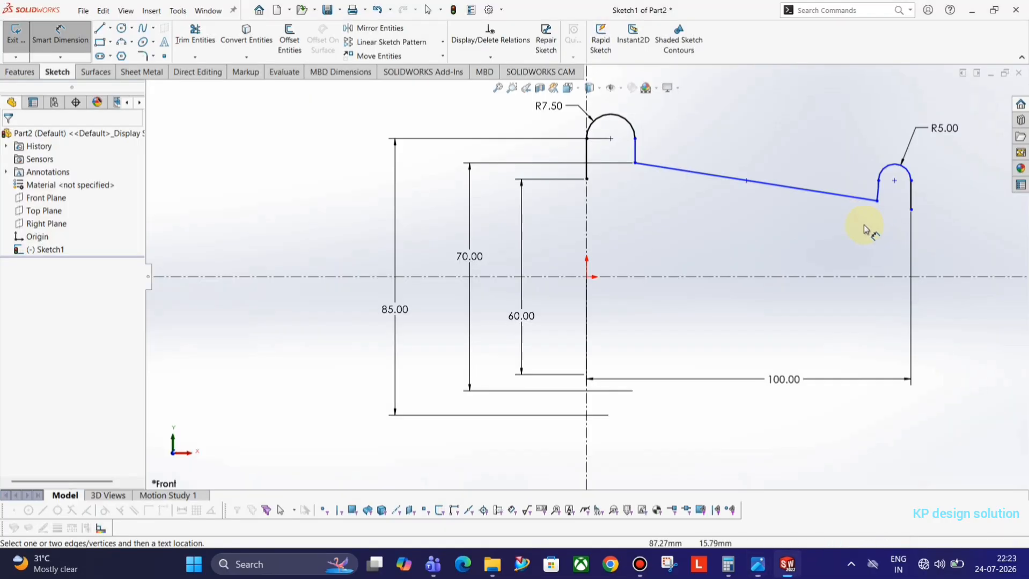
Add a 40 mm diameter dimension from the right-end vertex about the centreline
{"action": "left_click", "coordinate": [911, 210]}
{"action": "left_click", "coordinate": [938, 278]}
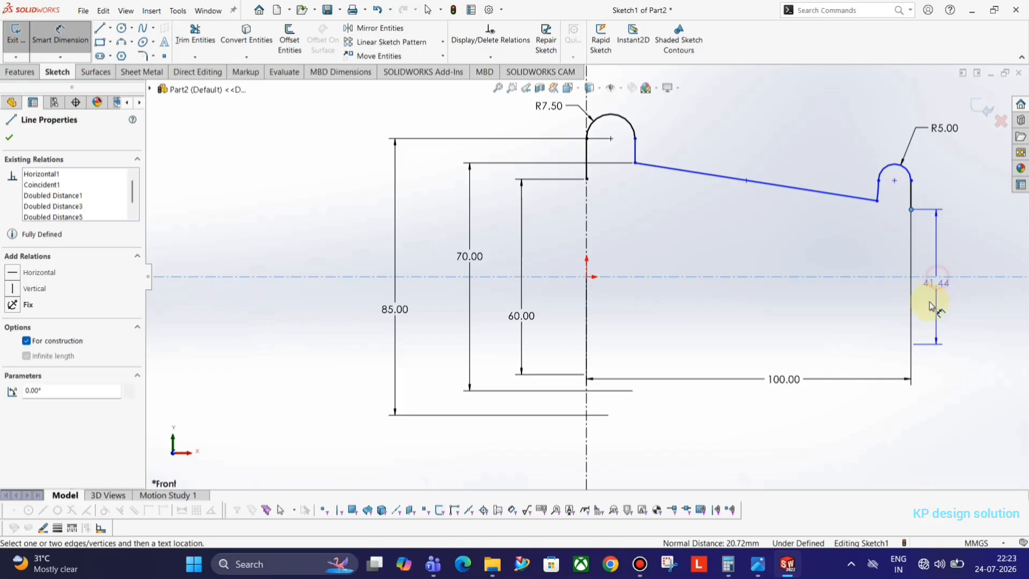
{"action": "left_click", "coordinate": [928, 302]}
{"action": "key", "text": "alt+Tab"}
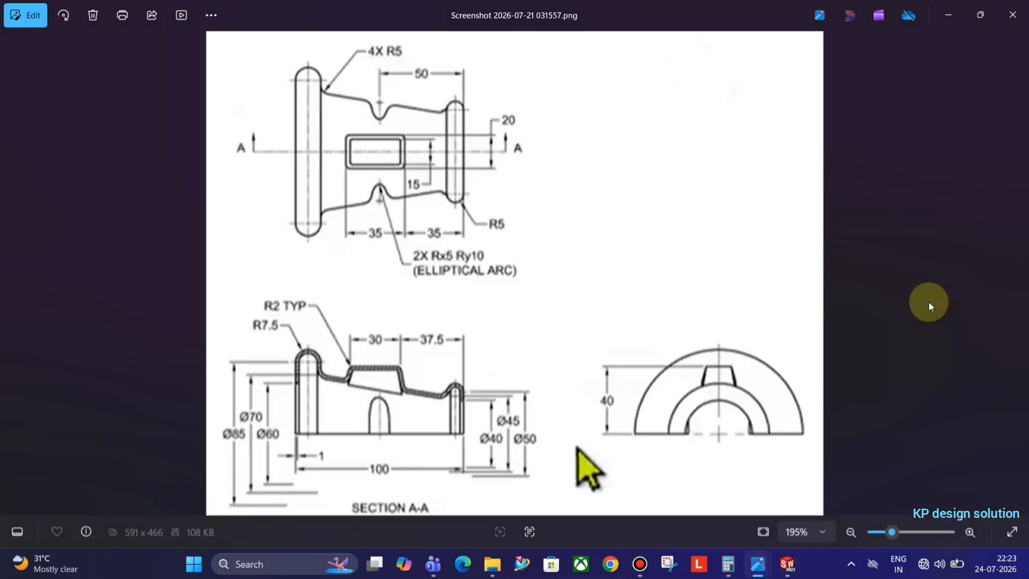
{"action": "key", "text": "alt+Tab"}
{"action": "type", "text": "40"}
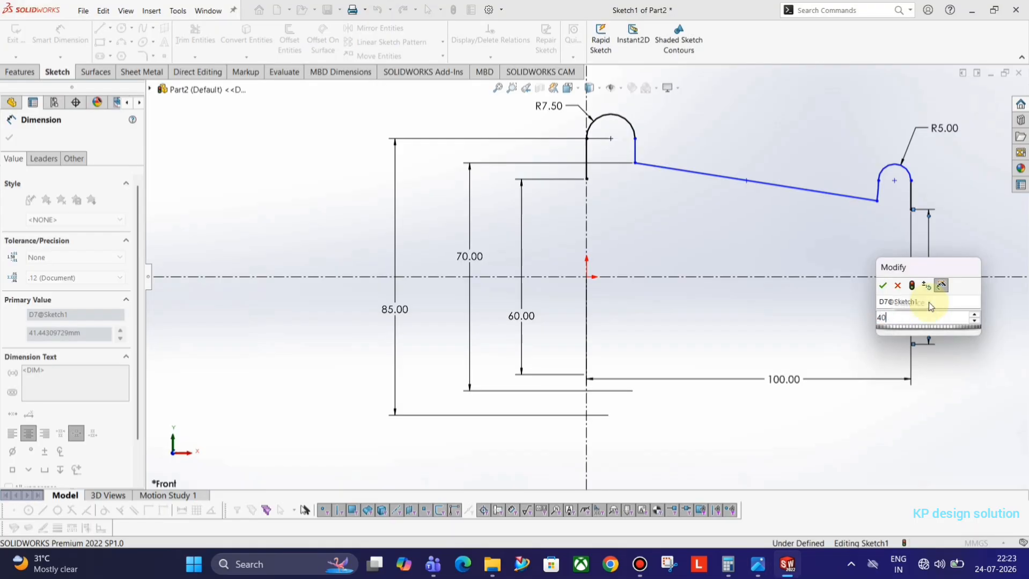
{"action": "key", "text": "Return"}
{"action": "left_click", "coordinate": [986, 310]}
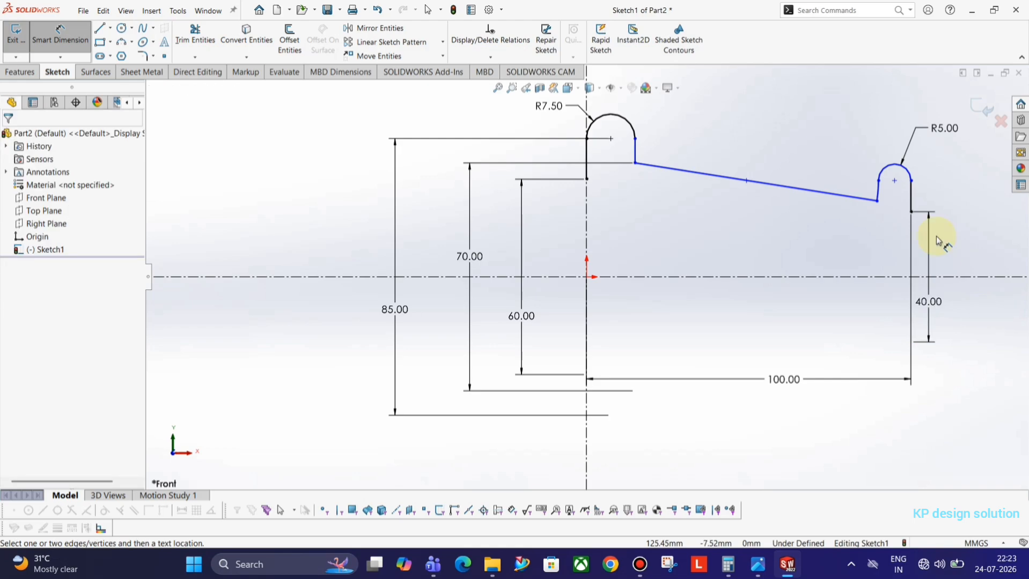
{"action": "key", "text": "alt+Tab"}
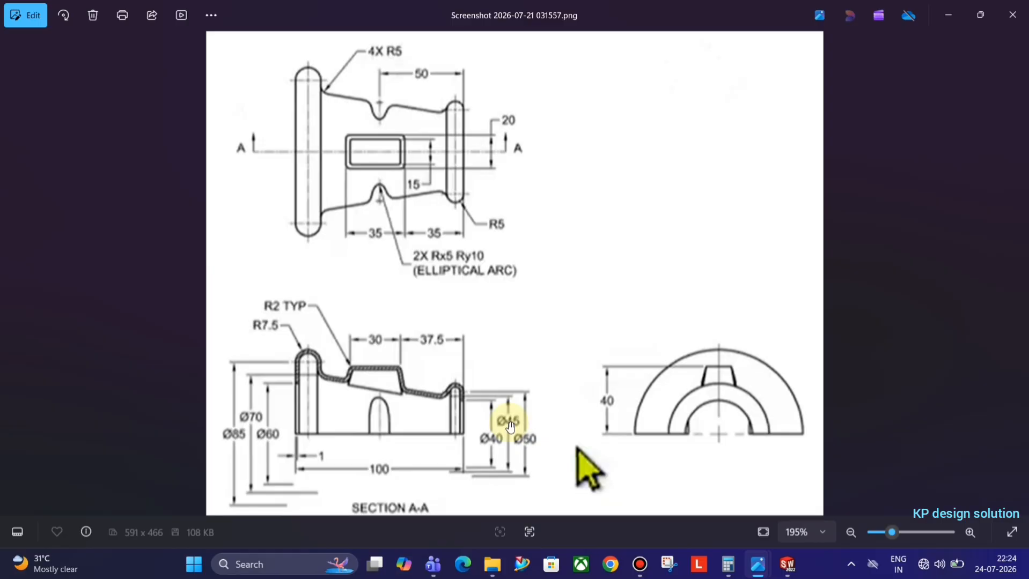
{"action": "key", "text": "alt+Tab"}
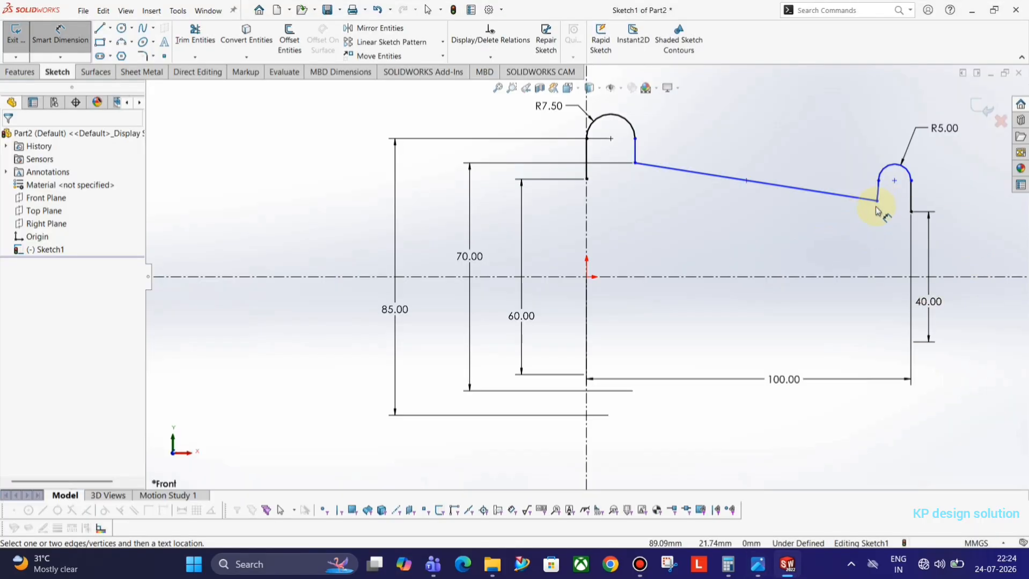
Add 45 and 50 mm diameter dimensions about the centreline at the profile's right end
{"action": "left_click", "coordinate": [876, 204]}
{"action": "left_click", "coordinate": [963, 277]}
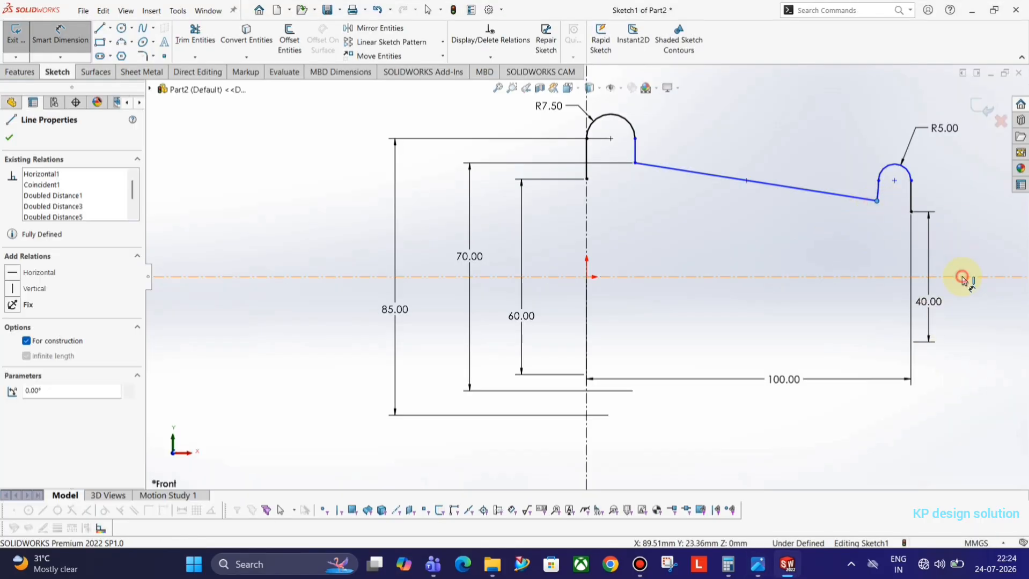
{"action": "left_click", "coordinate": [961, 301]}
{"action": "type", "text": "40"}
{"action": "key", "text": "Return"}
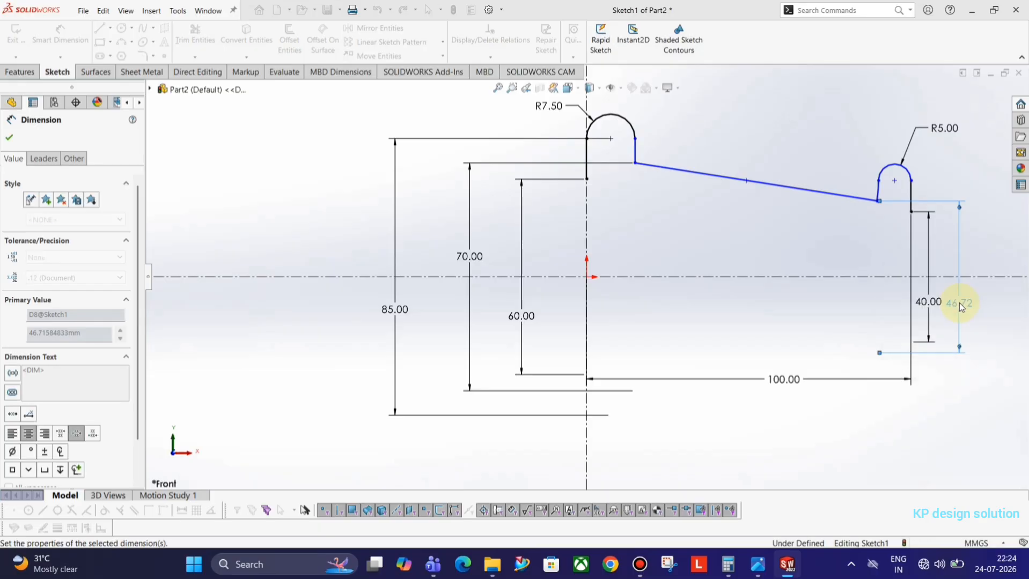
{"action": "key", "text": "alt+Tab"}
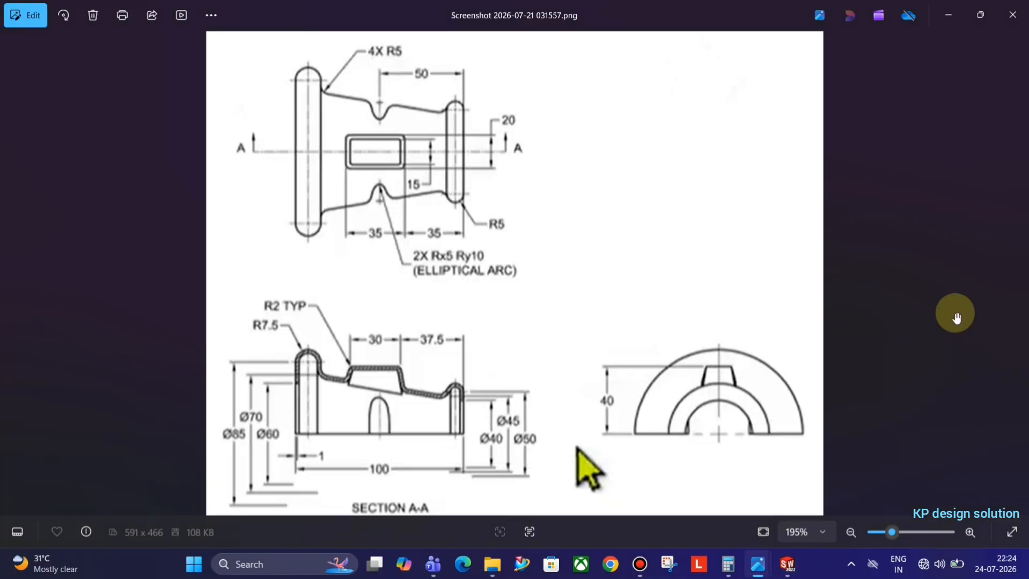
{"action": "key", "text": "alt+Tab"}
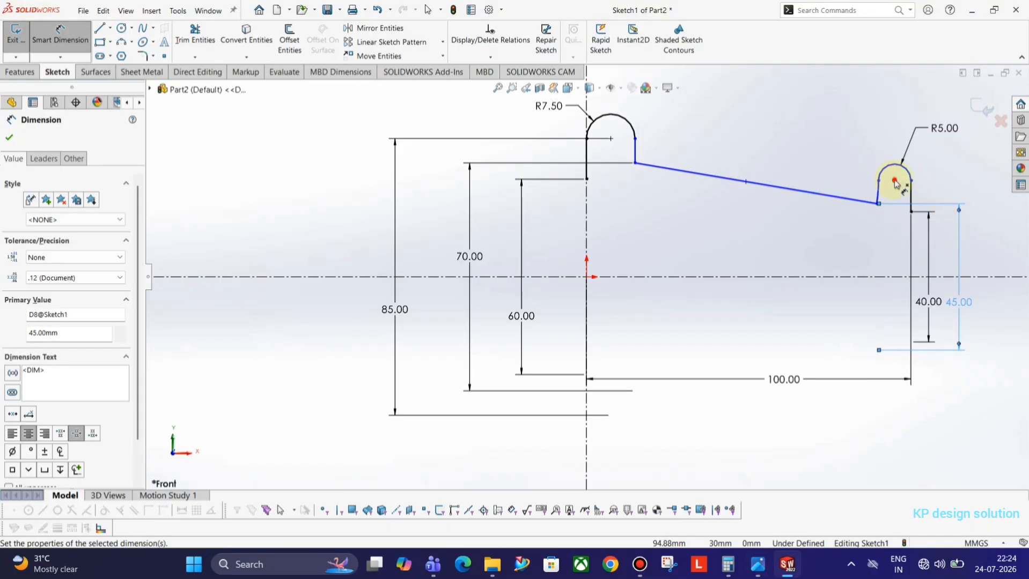
{"action": "left_click", "coordinate": [894, 181]}
{"action": "left_click", "coordinate": [898, 277]}
{"action": "left_click", "coordinate": [999, 307]}
{"action": "key", "text": "alt+Tab"}
{"action": "key", "text": "alt+Tab"}
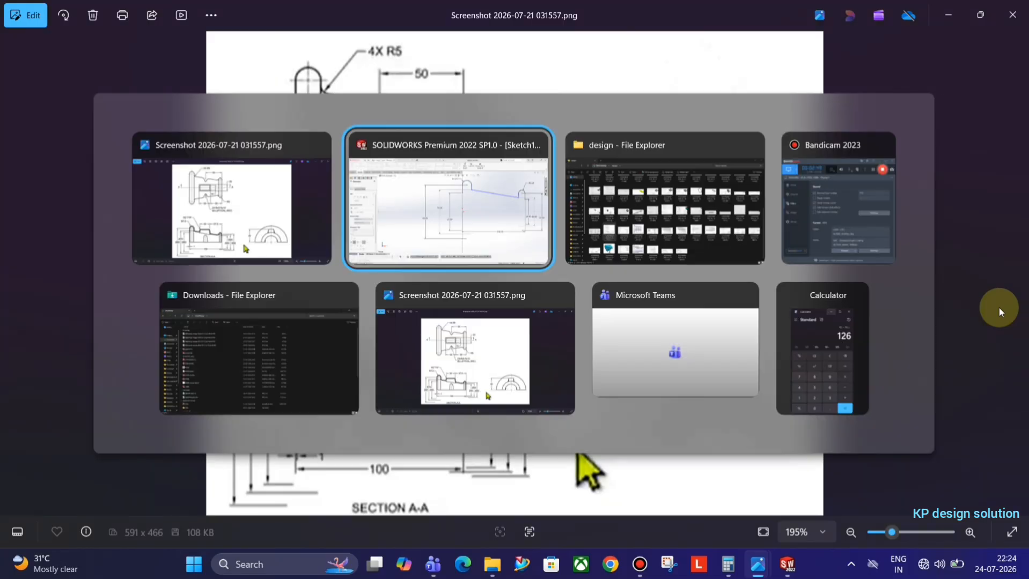
{"action": "type", "text": "50"}
{"action": "key", "text": "Return"}
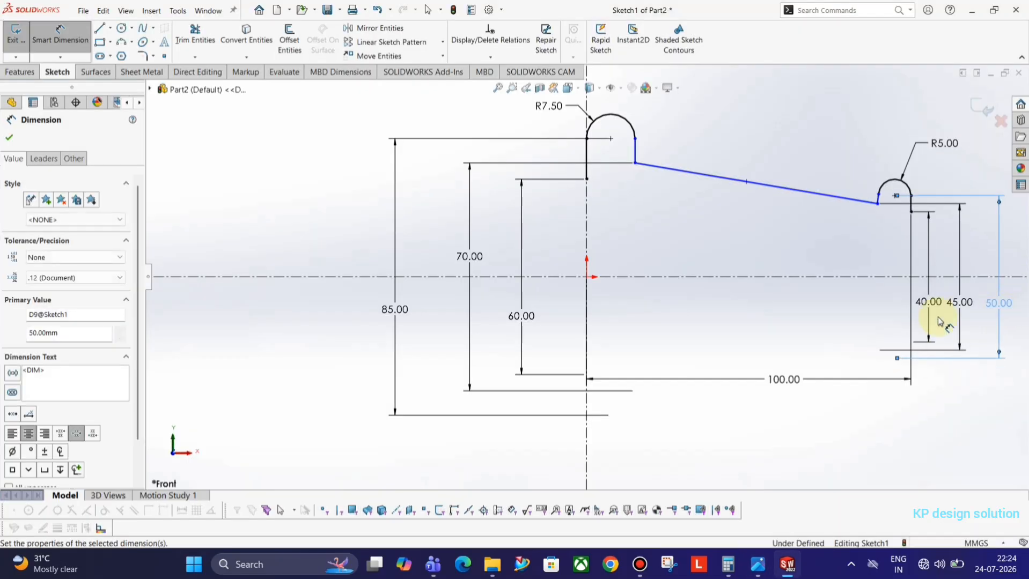
{"action": "key", "text": "Escape"}
{"action": "key", "text": "Escape"}
Delete the short connecting arc near the flange tip
{"action": "left_click", "coordinate": [879, 200]}
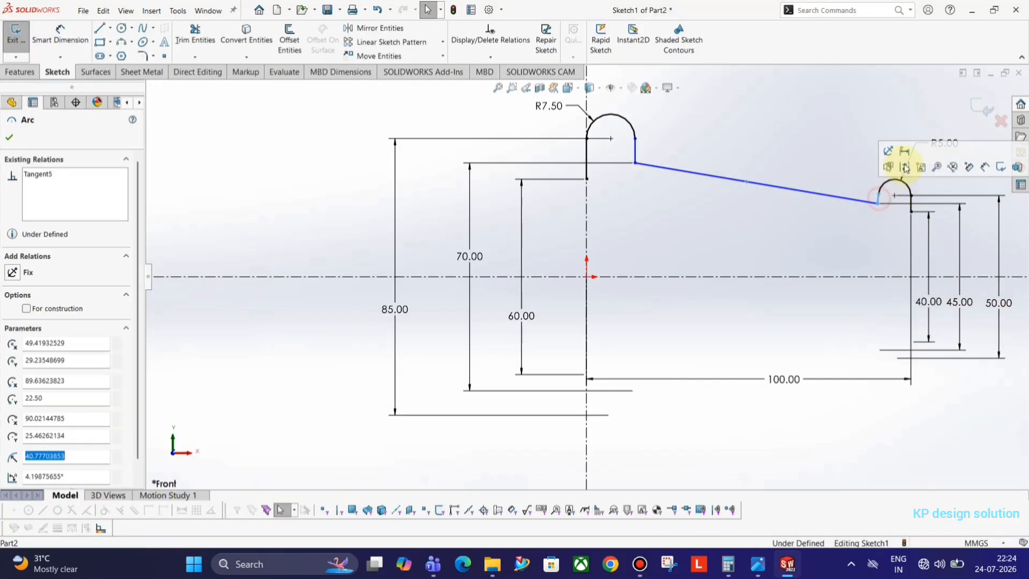
{"action": "left_click", "coordinate": [874, 155]}
{"action": "scroll", "coordinate": [911, 193], "scroll_direction": "down", "scroll_amount": 8}
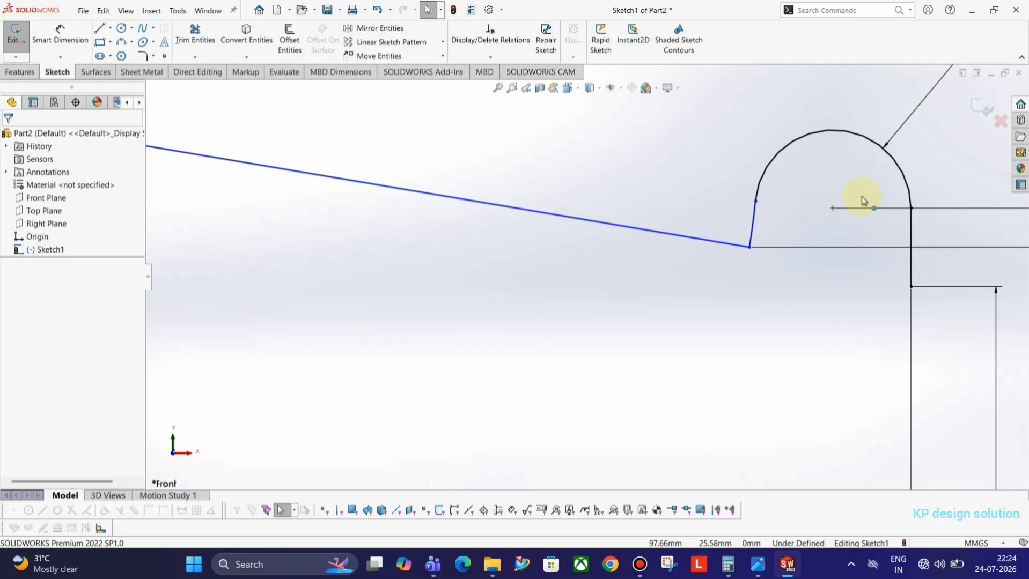
{"action": "left_click", "coordinate": [753, 239]}
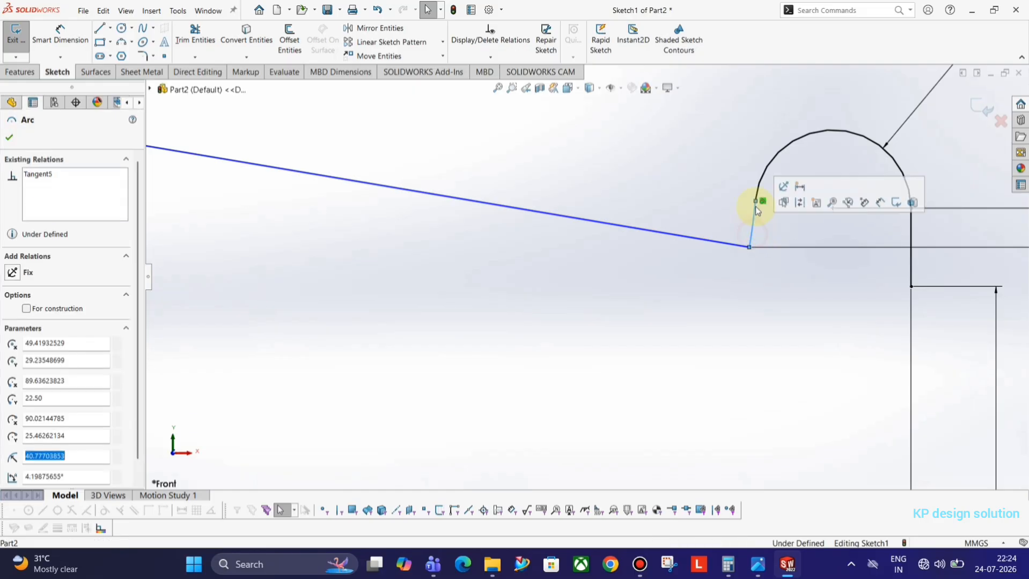
{"action": "left_click", "coordinate": [367, 330]}
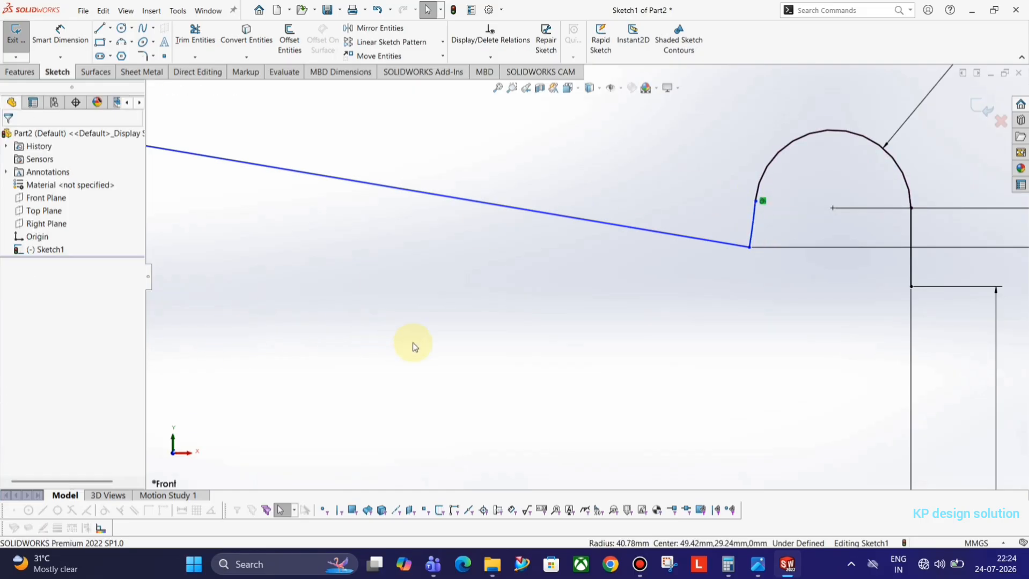
{"action": "left_click", "coordinate": [758, 247]}
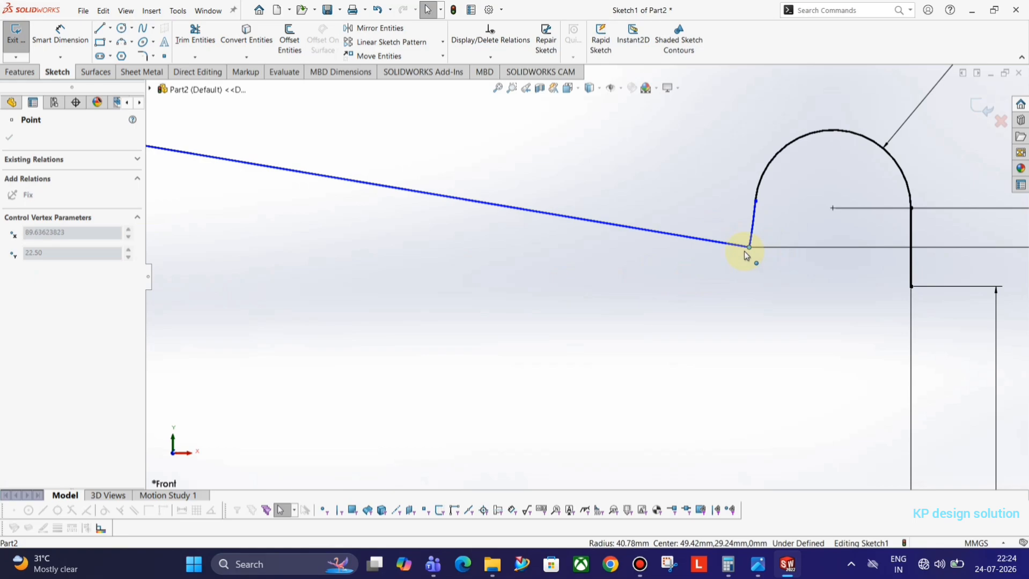
{"action": "left_click", "coordinate": [751, 236]}
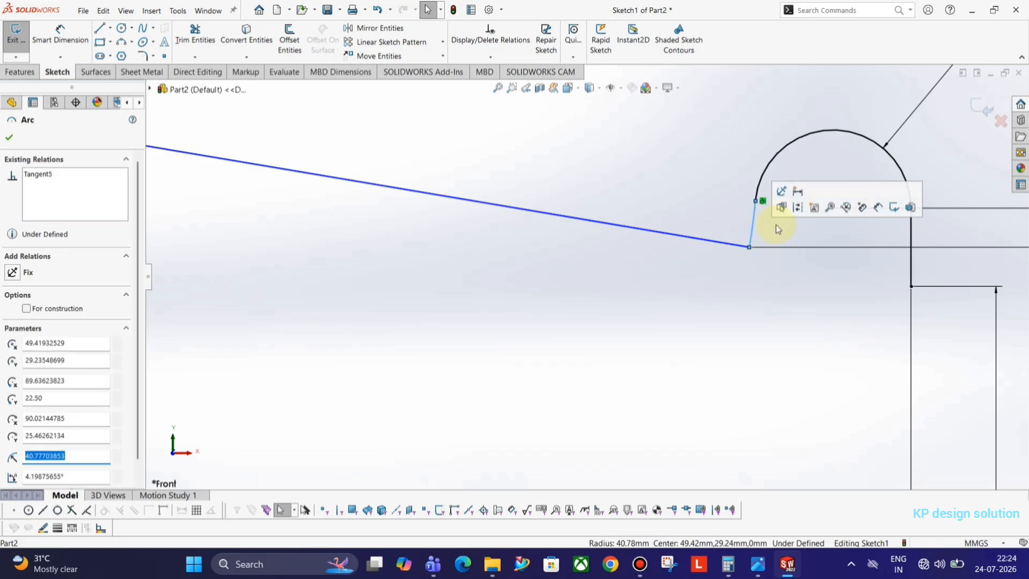
{"action": "left_click", "coordinate": [758, 232]}
{"action": "left_click", "coordinate": [754, 232]}
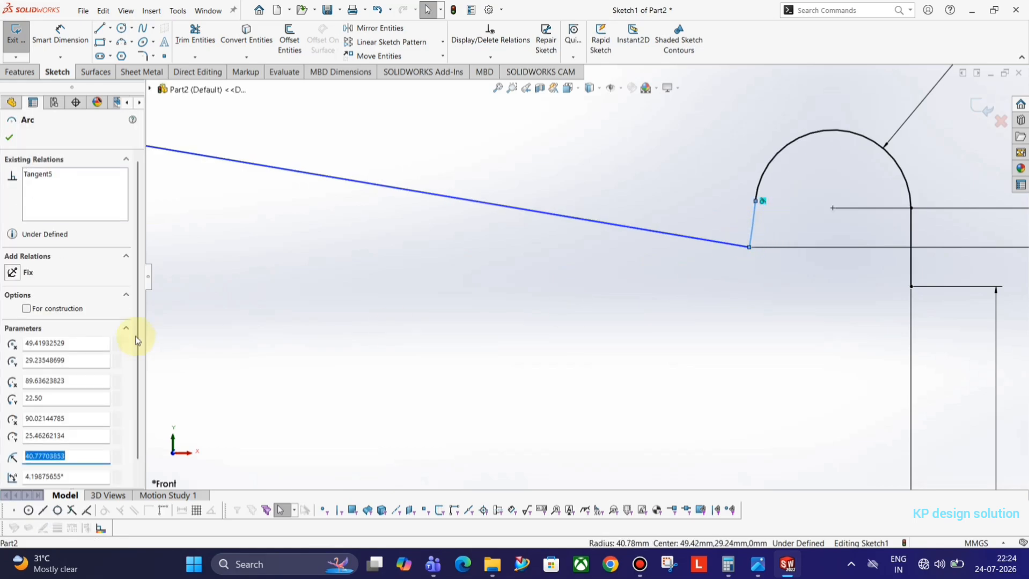
{"action": "scroll", "coordinate": [290, 400], "scroll_direction": "up", "scroll_amount": 8}
{"action": "left_click", "coordinate": [590, 306]}
{"action": "scroll", "coordinate": [694, 265], "scroll_direction": "down", "scroll_amount": 4}
{"action": "left_click", "coordinate": [755, 223]}
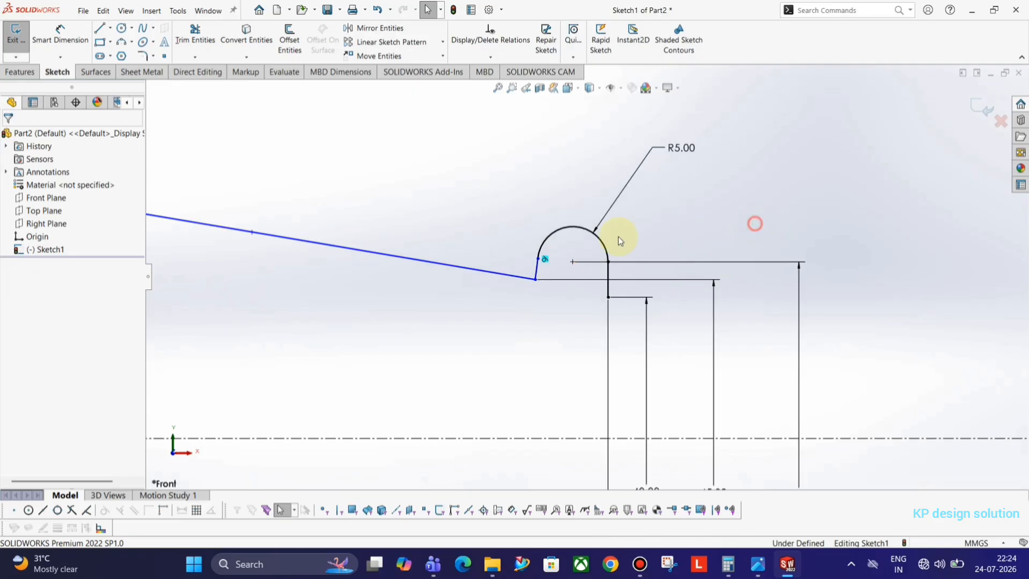
{"action": "left_click", "coordinate": [537, 272]}
{"action": "key", "text": "Delete"}
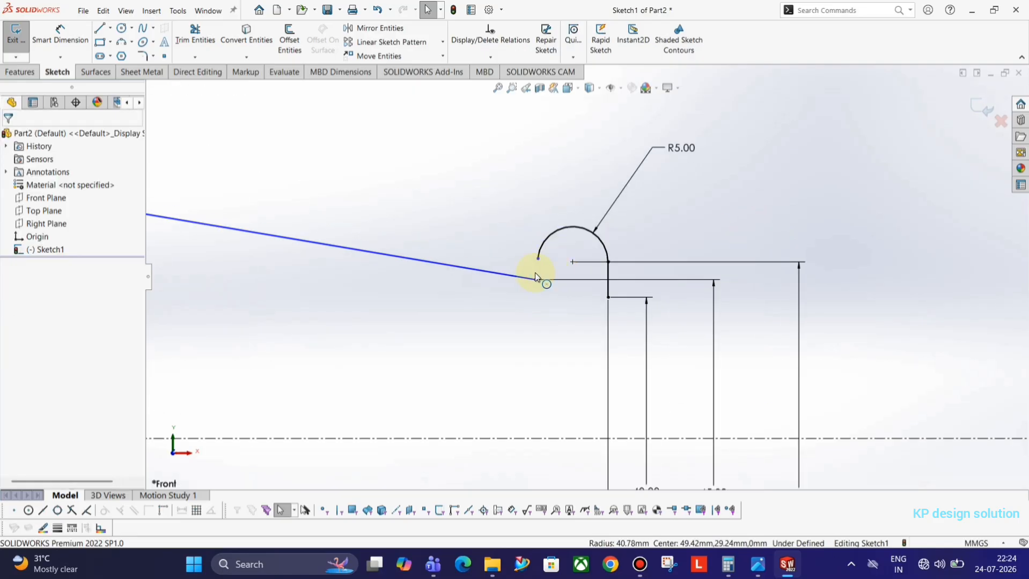
Draw a vertical line from the small arc's end to the sloped line's end and merge those endpoints
{"action": "left_click", "coordinate": [99, 28]}
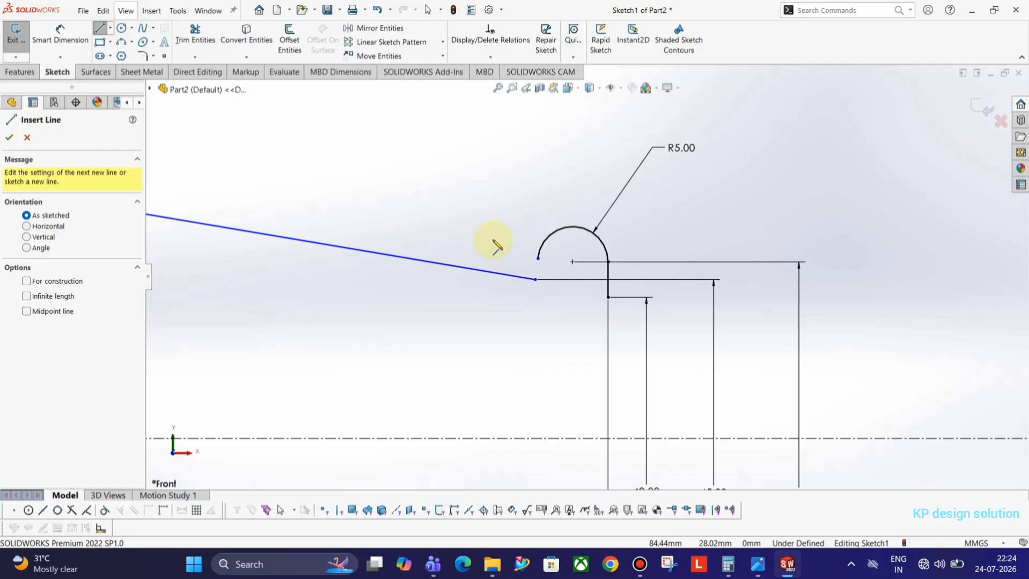
{"action": "left_click", "coordinate": [538, 259]}
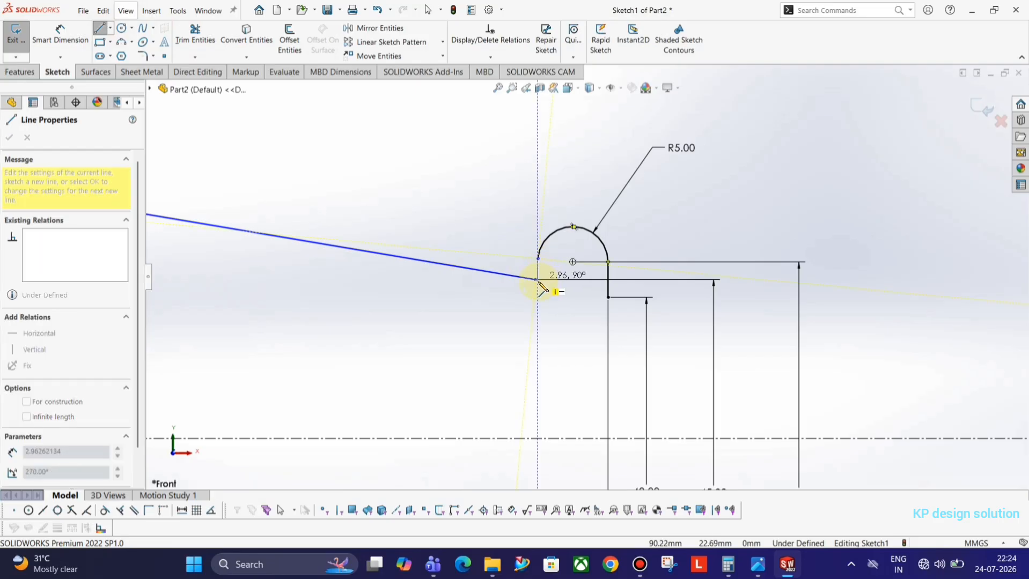
{"action": "scroll", "coordinate": [553, 281], "scroll_direction": "down", "scroll_amount": 5}
{"action": "left_click", "coordinate": [563, 267]}
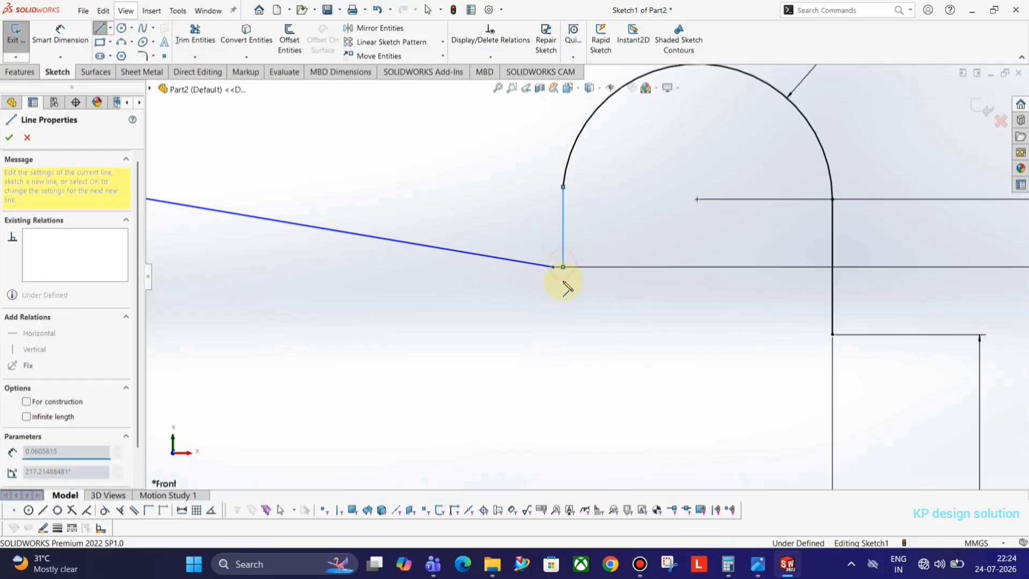
{"action": "key", "text": "Escape"}
{"action": "left_click", "coordinate": [554, 267]}
{"action": "left_click", "coordinate": [563, 267], "text": "ctrl"}
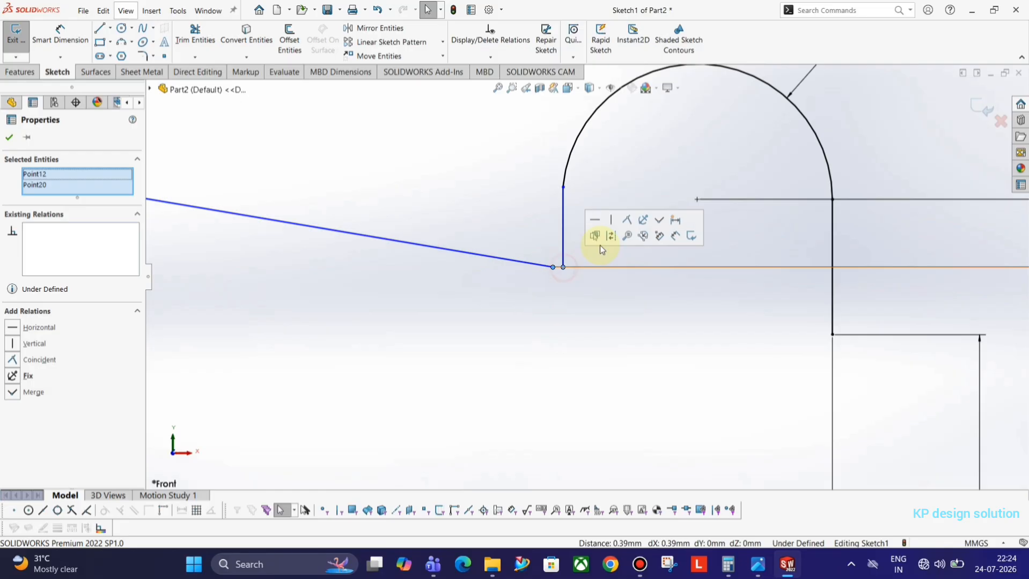
{"action": "left_click", "coordinate": [629, 220]}
{"action": "left_click", "coordinate": [614, 310]}
{"action": "key", "text": "f"}
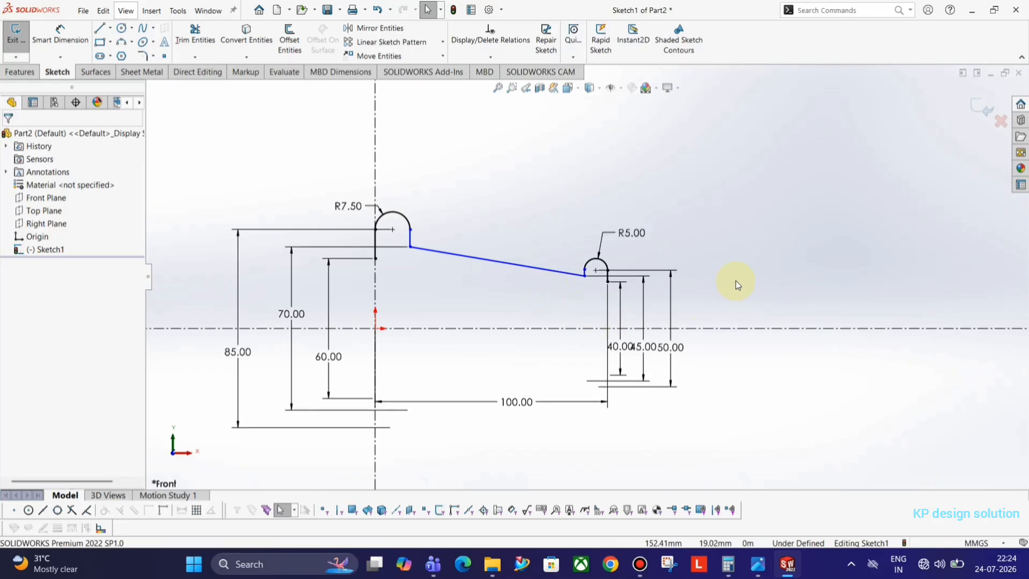
Make the R7.50 arc tangent to its adjacent short vertical line
{"action": "left_click", "coordinate": [585, 276]}
{"action": "left_click_drag", "start_coordinate": [570, 271], "coordinate": [567, 272]}
{"action": "left_click", "coordinate": [480, 238]}
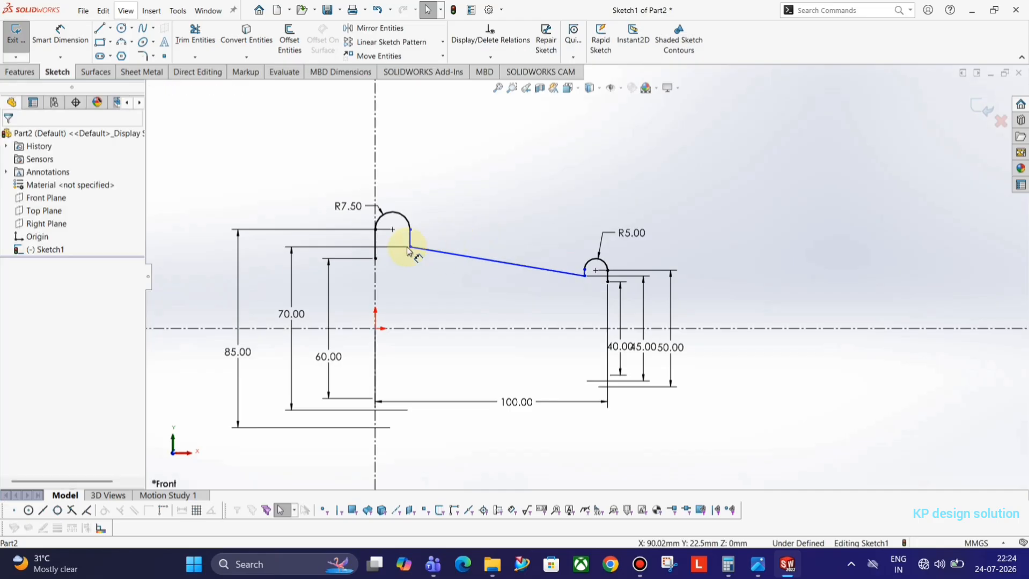
{"action": "left_click_drag", "start_coordinate": [410, 247], "coordinate": [429, 247]}
{"action": "left_click", "coordinate": [410, 248]}
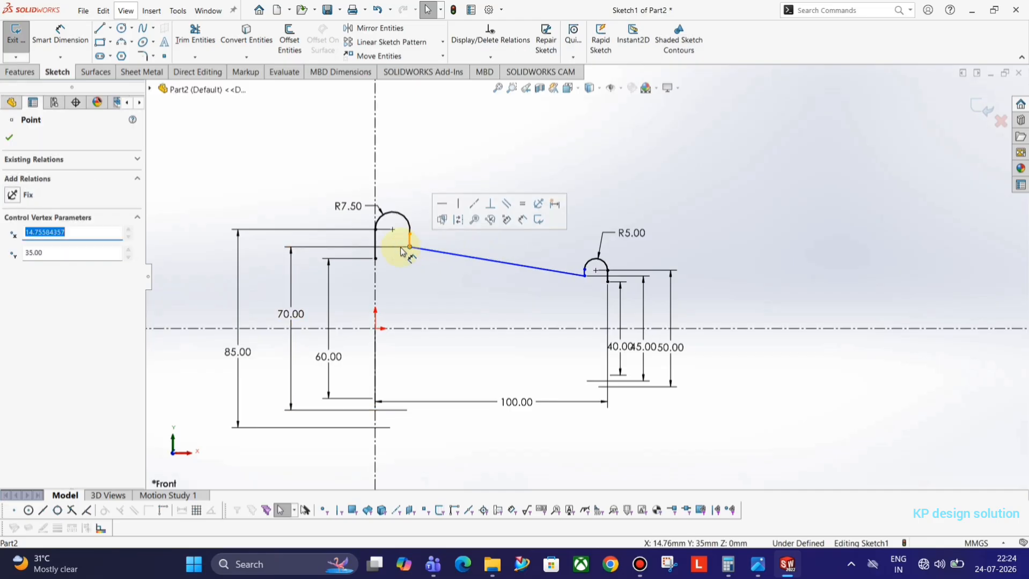
{"action": "scroll", "coordinate": [400, 248], "scroll_direction": "down", "scroll_amount": 5}
{"action": "left_click", "coordinate": [494, 240]}
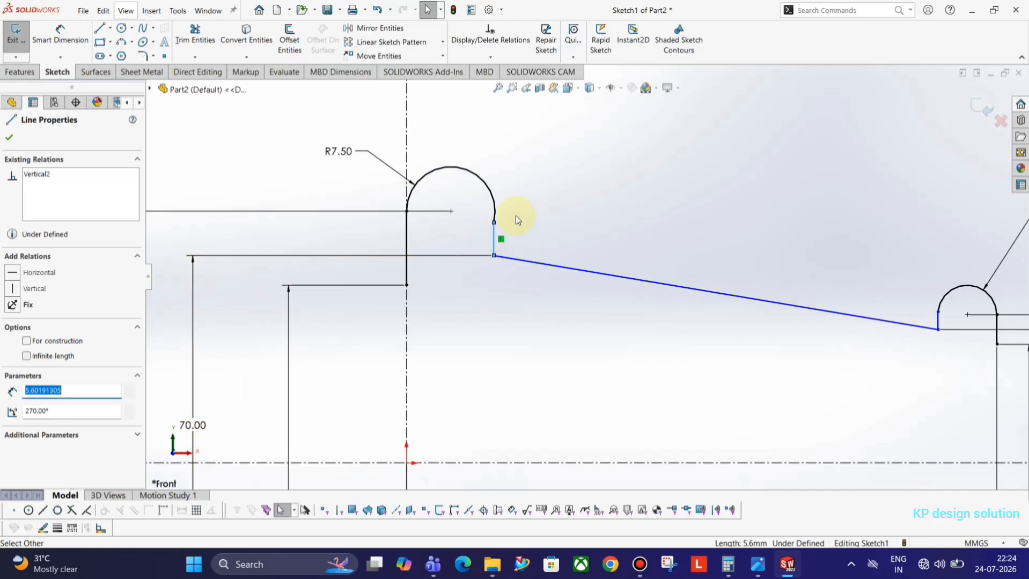
{"action": "left_click", "coordinate": [494, 216]}
{"action": "left_click", "coordinate": [494, 234], "text": "ctrl"}
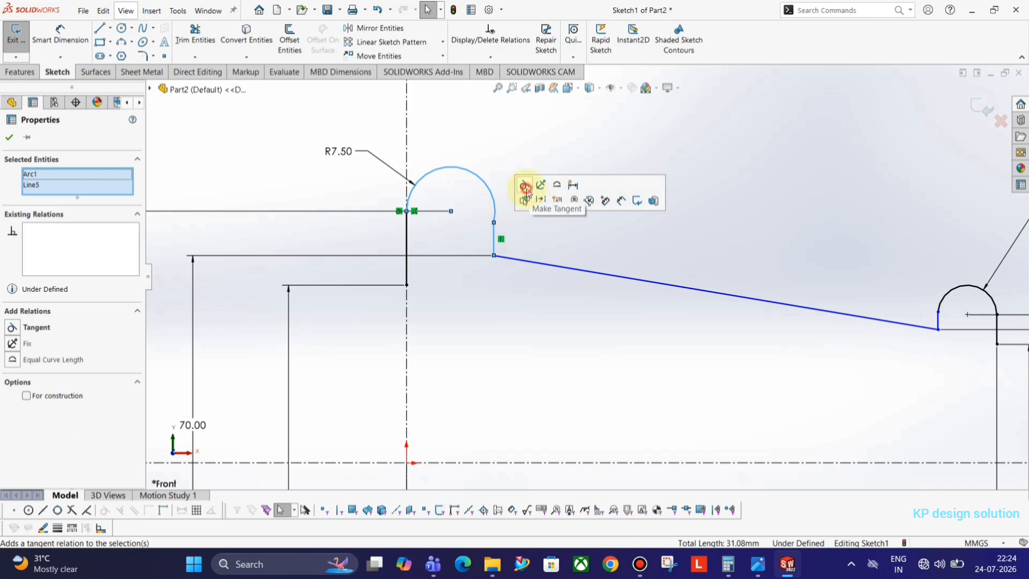
{"action": "left_click", "coordinate": [526, 192]}
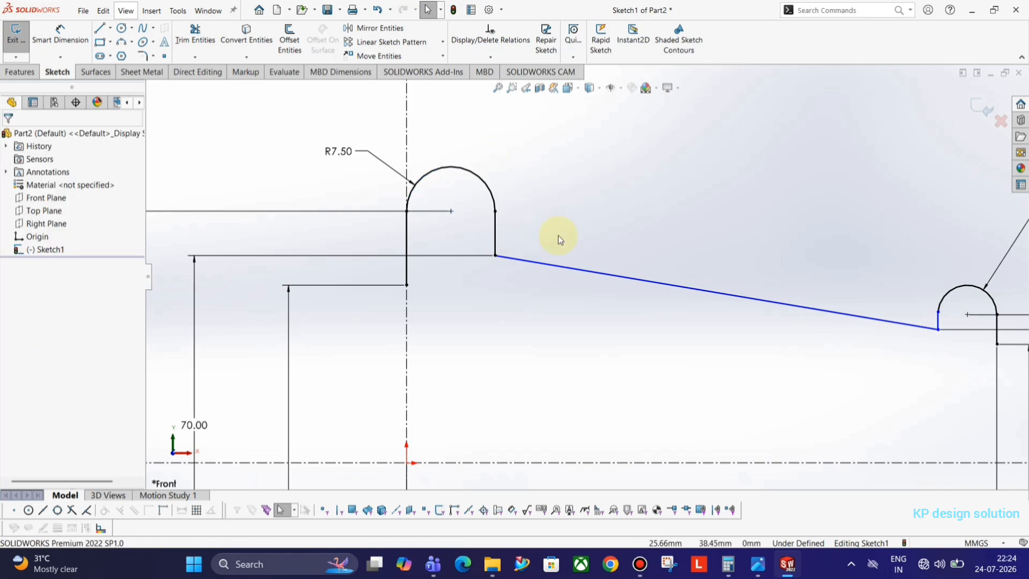
Make the R5.00 arc tangent to its short vertical line, fully defining the sketch
{"action": "left_click", "coordinate": [496, 254]}
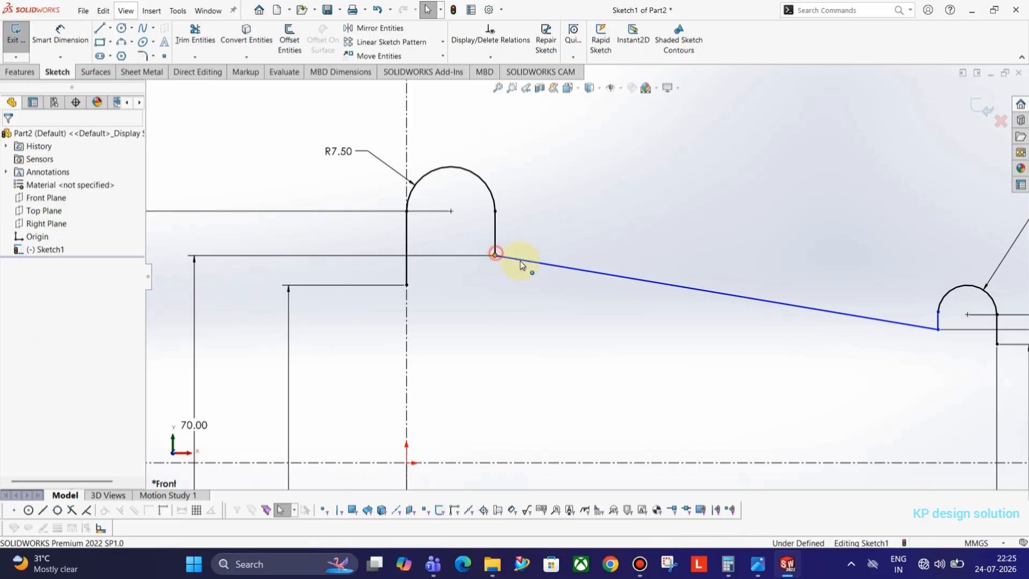
{"action": "left_click_drag", "start_coordinate": [608, 272], "coordinate": [621, 215]}
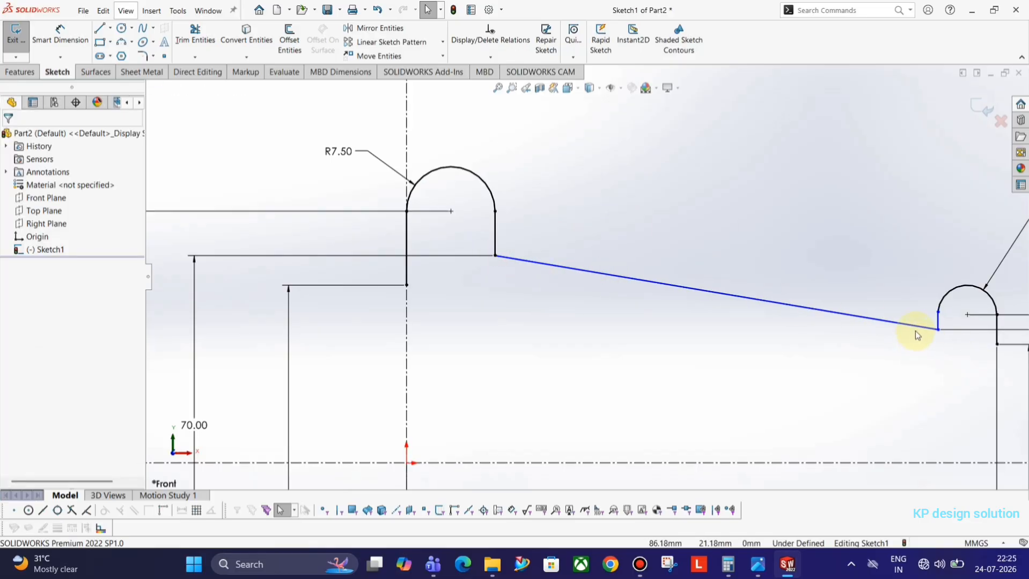
{"action": "left_click", "coordinate": [938, 331]}
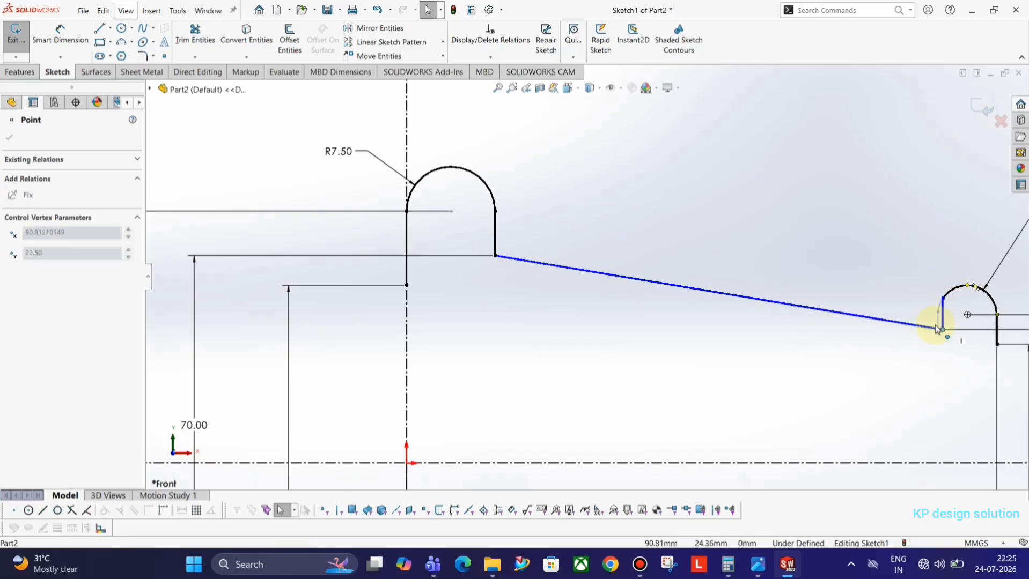
{"action": "left_click", "coordinate": [944, 306]}
{"action": "left_click", "coordinate": [942, 302]}
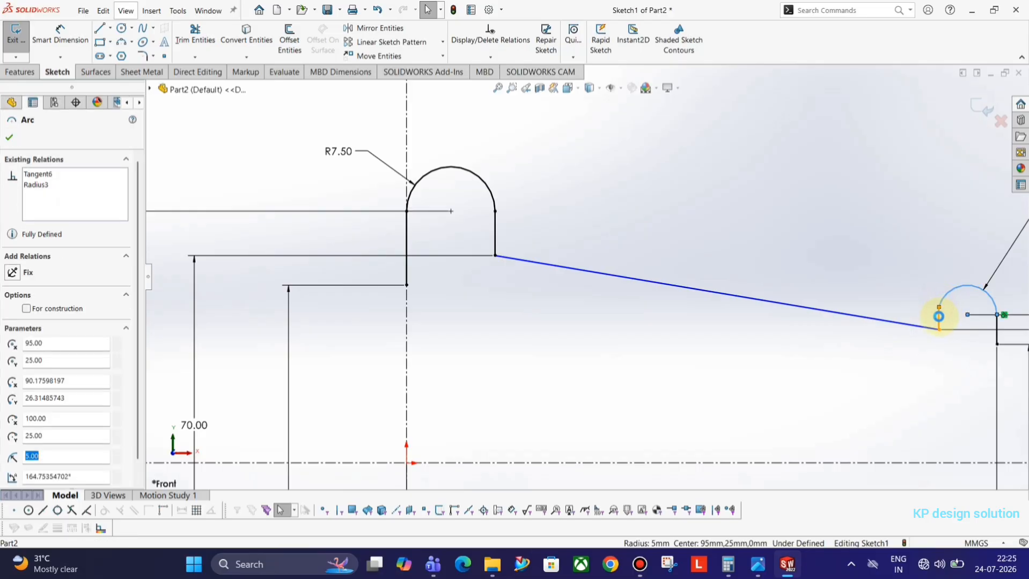
{"action": "left_click", "coordinate": [939, 318], "text": "ctrl"}
{"action": "left_click", "coordinate": [888, 270]}
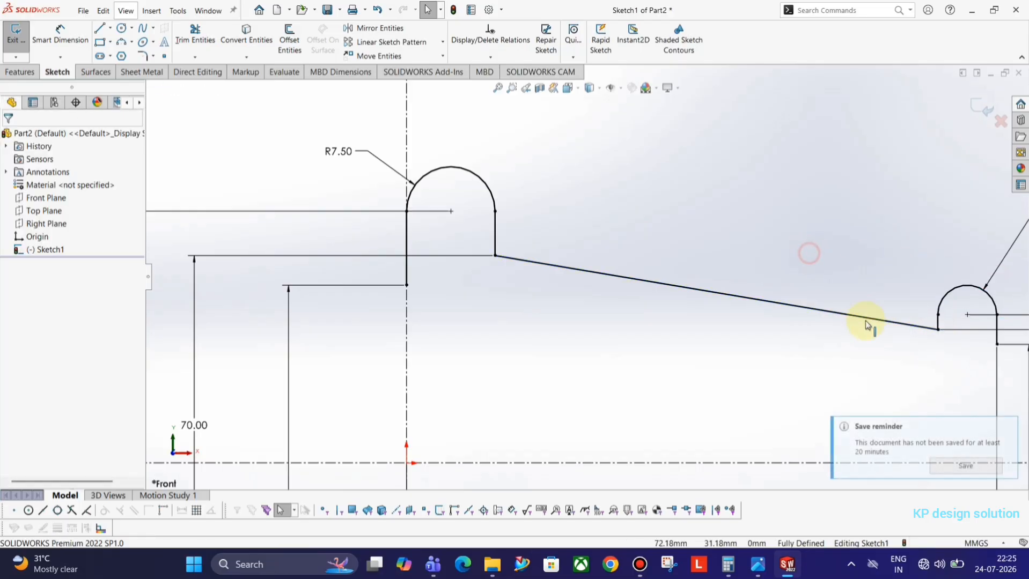
{"action": "key", "text": "f"}
{"action": "scroll", "coordinate": [773, 327], "scroll_direction": "down", "scroll_amount": 2}
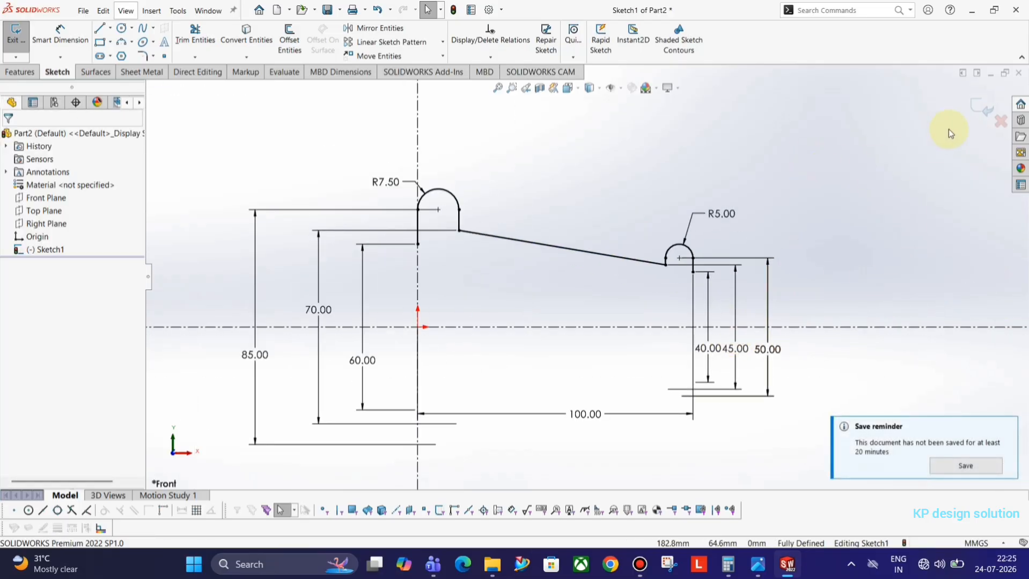
Close the sketch and select Sketch1 as the profile for a surface revolve
{"action": "left_click", "coordinate": [982, 105]}
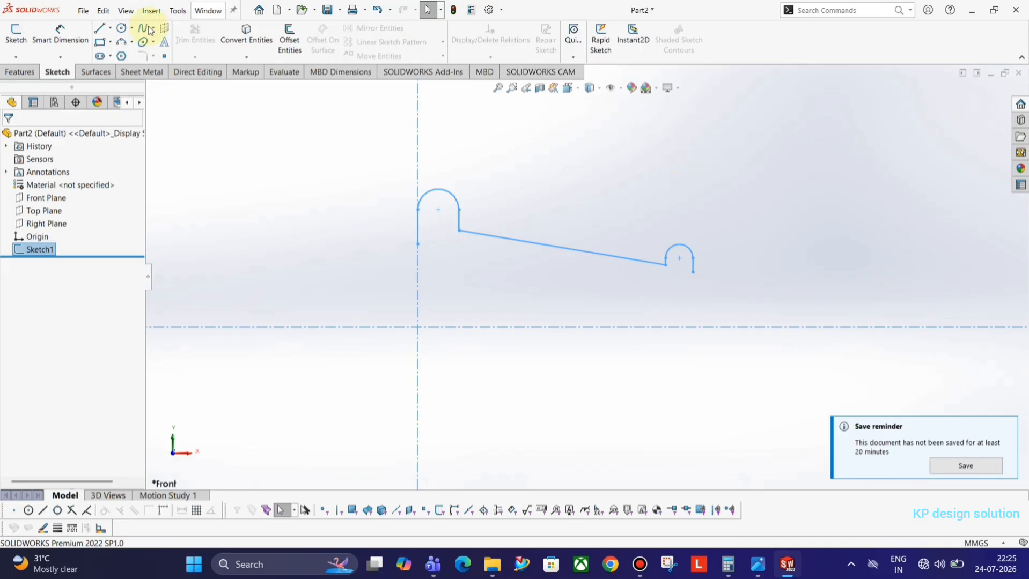
{"action": "left_click", "coordinate": [95, 72]}
{"action": "left_click", "coordinate": [20, 38]}
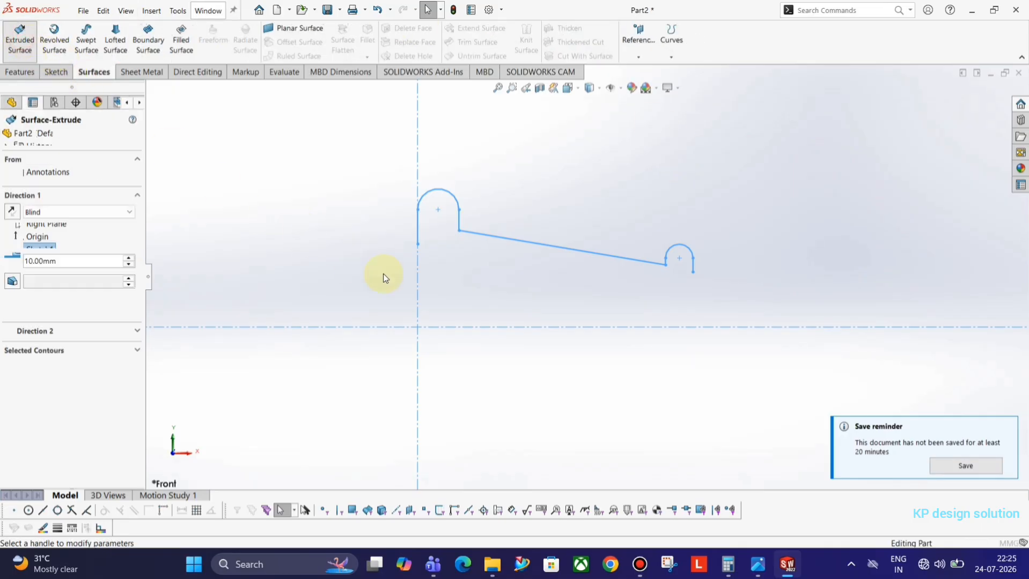
{"action": "left_click", "coordinate": [27, 137]}
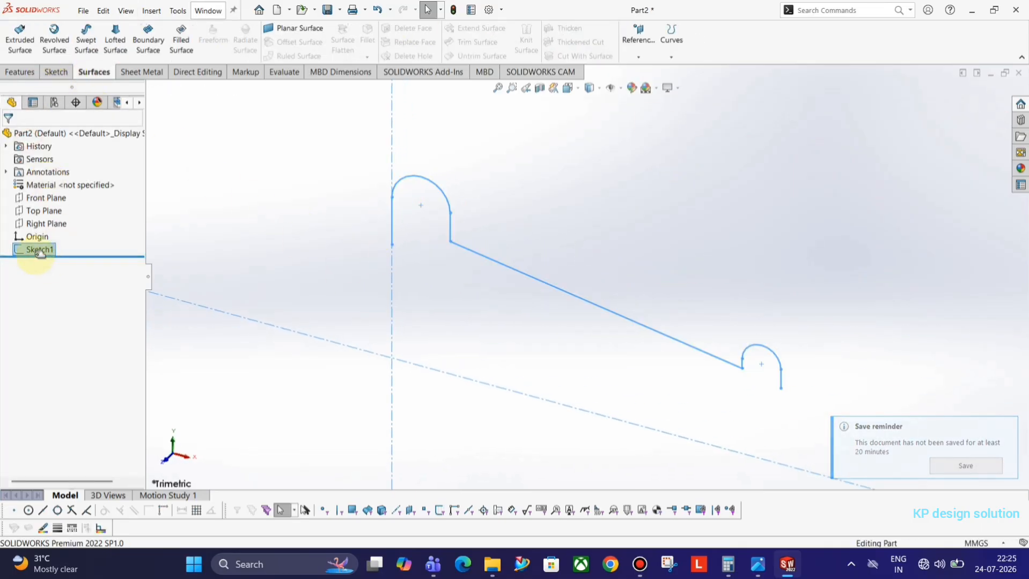
{"action": "left_click", "coordinate": [38, 251]}
Revolve the profile as a surface about the centreline, 90° in both directions
{"action": "left_click", "coordinate": [55, 51]}
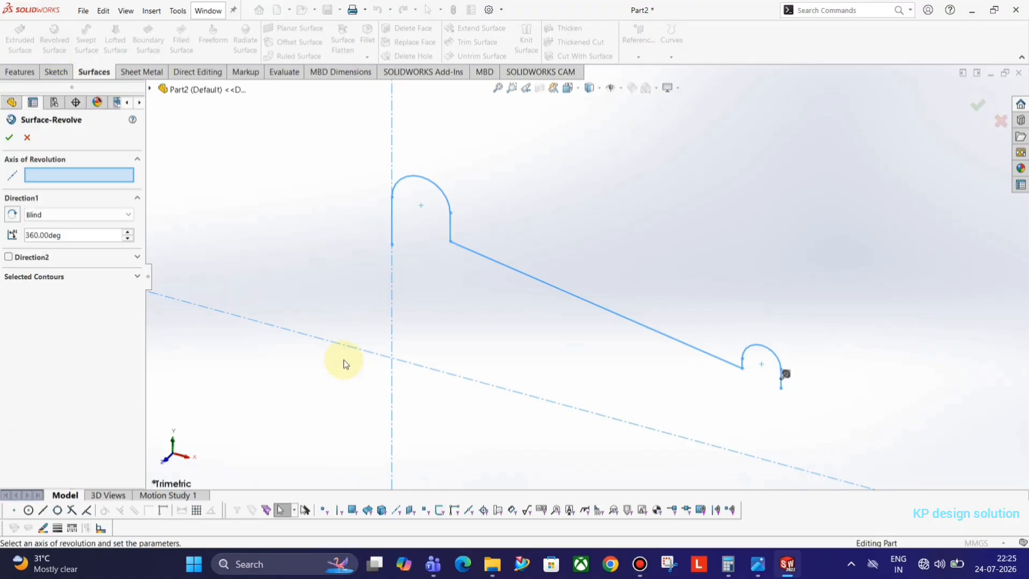
{"action": "left_click", "coordinate": [352, 348]}
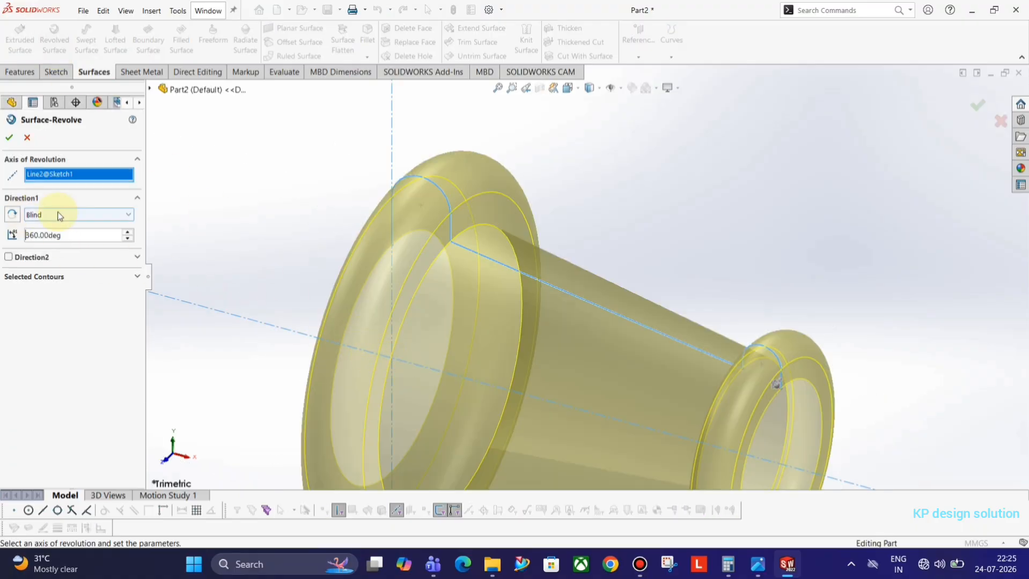
{"action": "left_click", "coordinate": [31, 258]}
{"action": "double_click", "coordinate": [61, 237]}
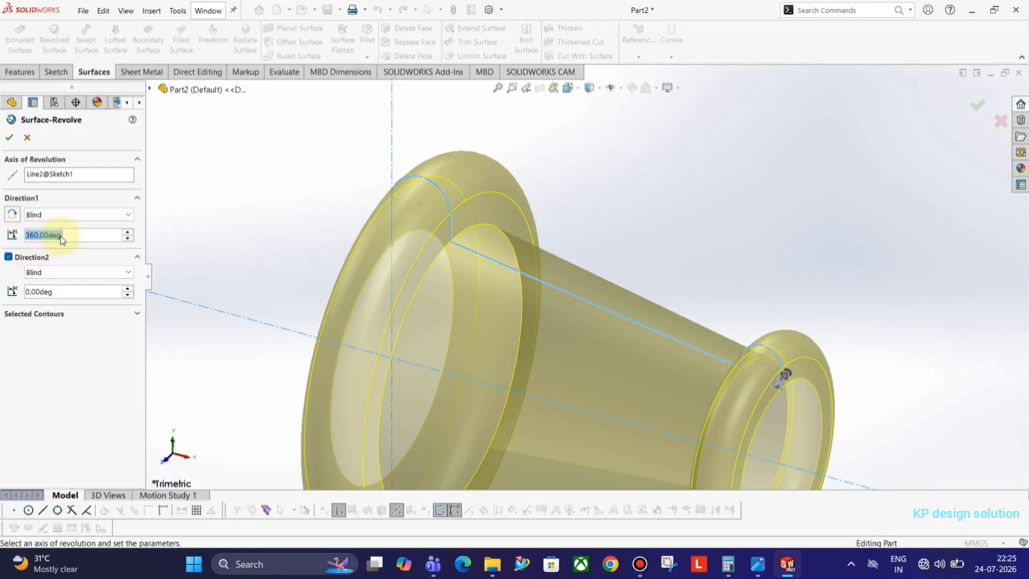
{"action": "type", "text": "90"}
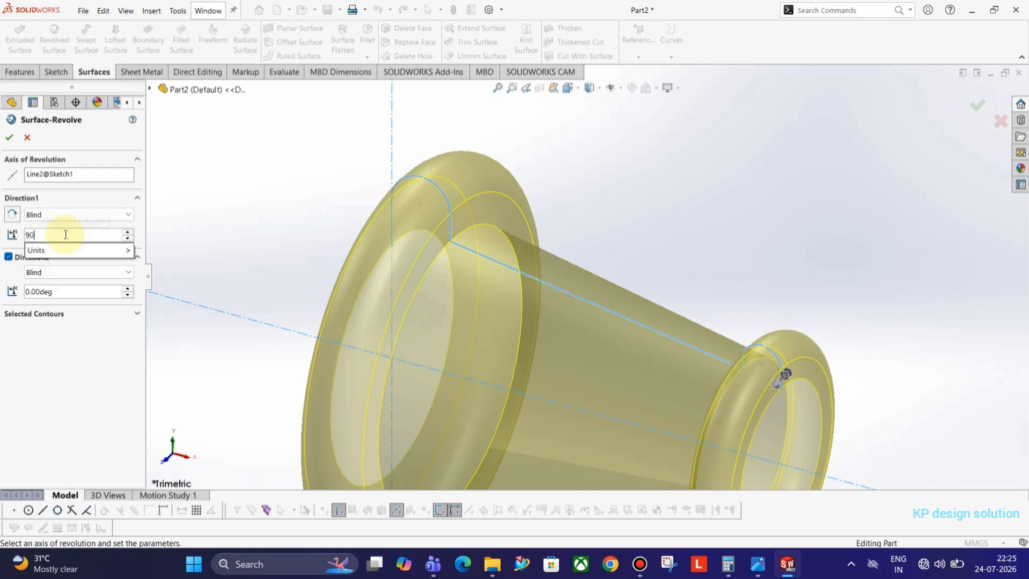
{"action": "key", "text": "Return"}
{"action": "left_click_drag", "start_coordinate": [58, 292], "coordinate": [2, 293]}
{"action": "type", "text": "90"}
{"action": "key", "text": "Return"}
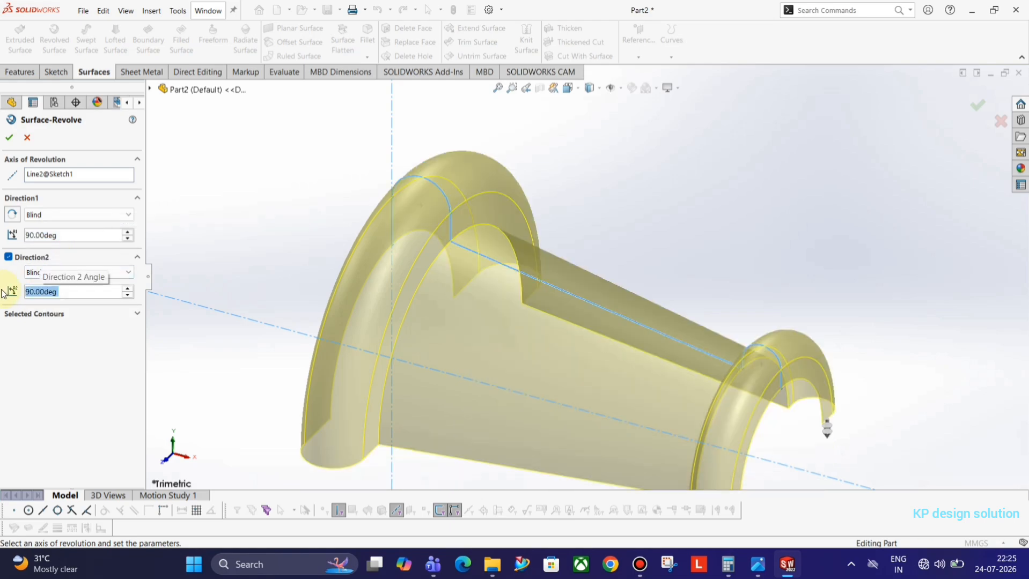
{"action": "left_click", "coordinate": [10, 138]}
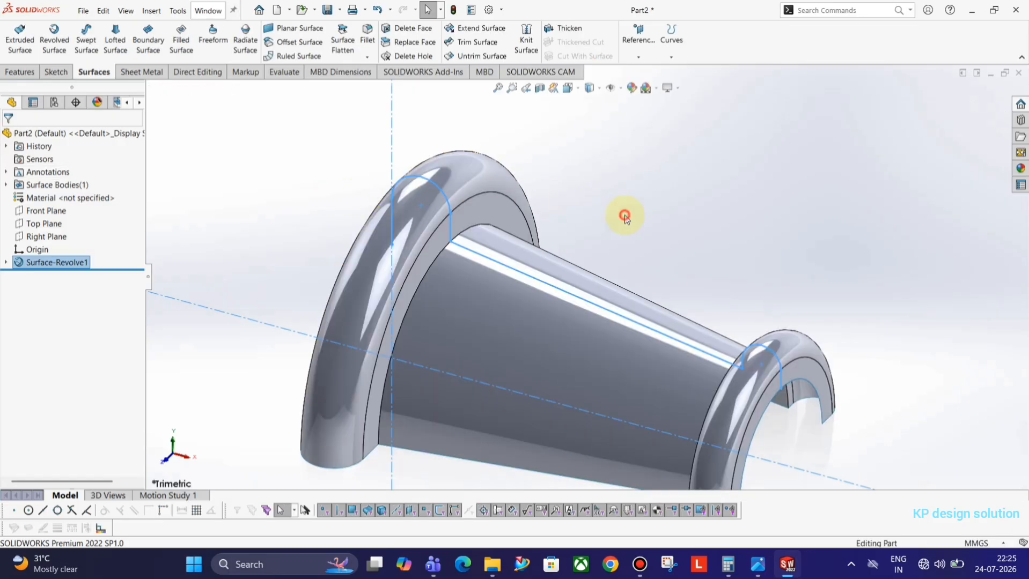
Orbit the new Surface-Revolve1 and compare it with the reference drawing
{"action": "scroll", "coordinate": [674, 316], "scroll_direction": "up", "scroll_amount": 5}
{"action": "middle_click_drag", "start_coordinate": [649, 328], "coordinate": [659, 305]}
{"action": "key", "text": "alt+Tab"}
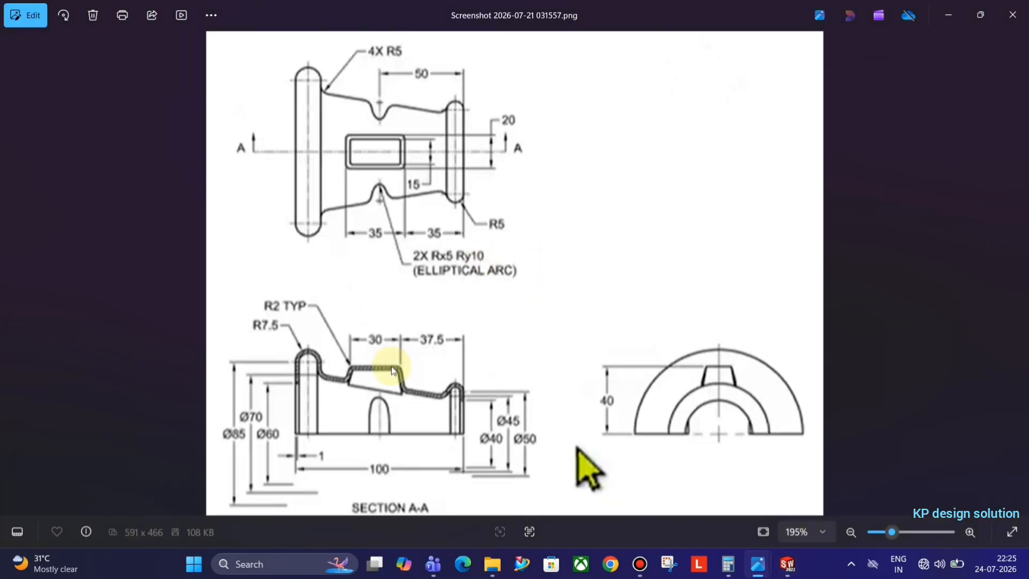
{"action": "key", "text": "alt+Tab"}
{"action": "middle_click_drag", "start_coordinate": [593, 368], "coordinate": [588, 344]}
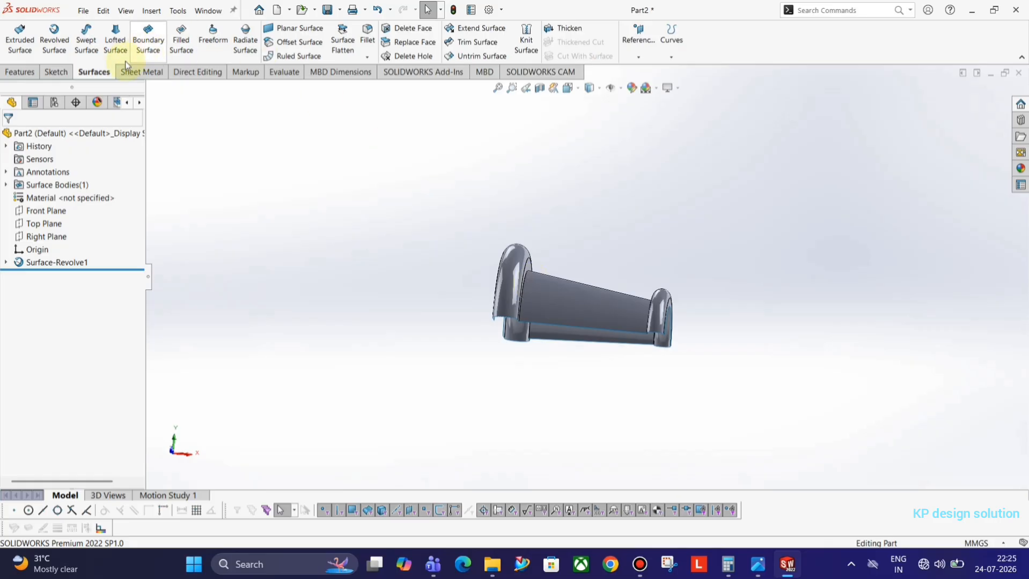
{"action": "left_click", "coordinate": [57, 72]}
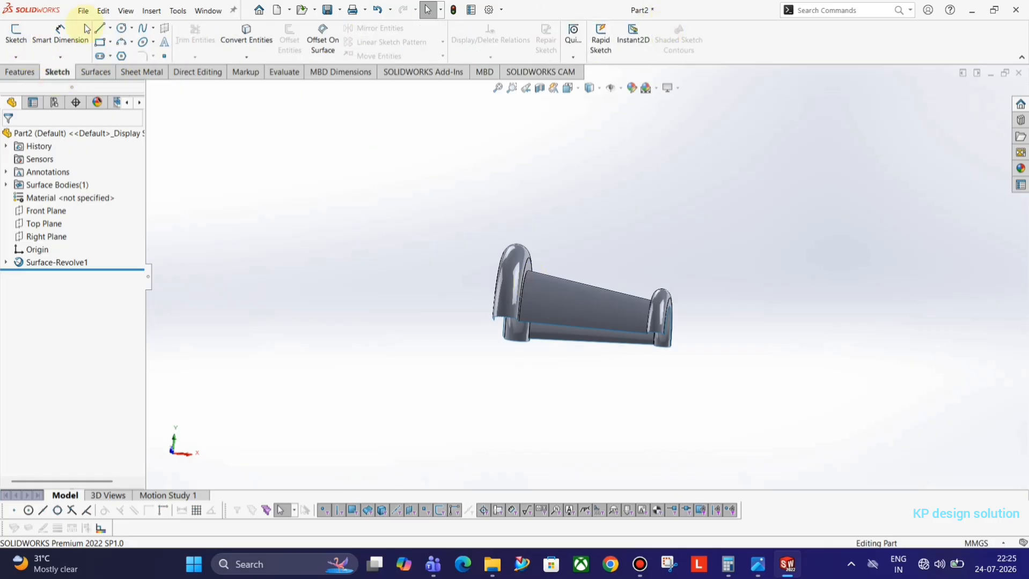
Add reference plane Plane1 offset 40 mm from the Top Plane and select it
{"action": "left_click", "coordinate": [16, 33]}
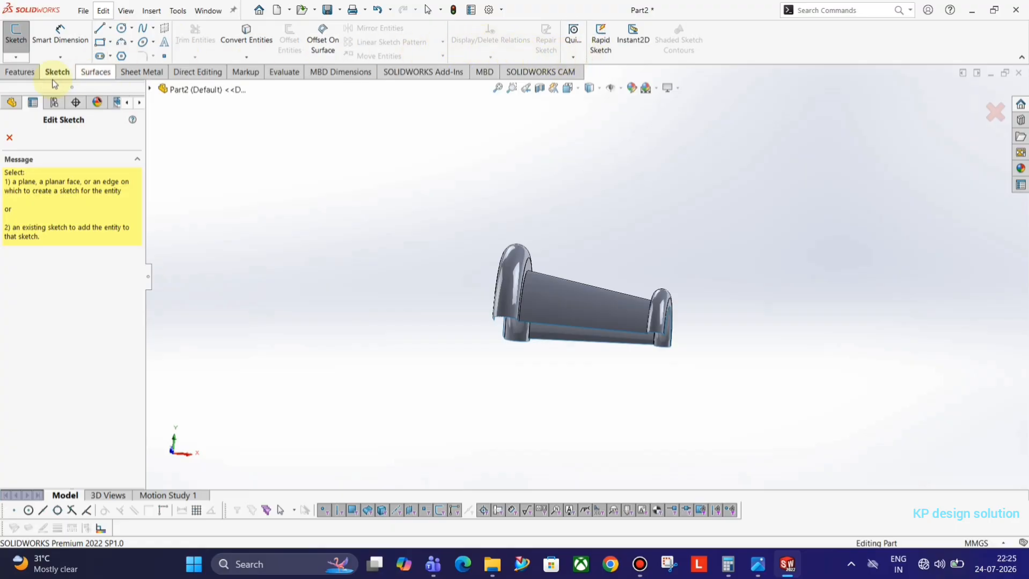
{"action": "left_click", "coordinate": [32, 75]}
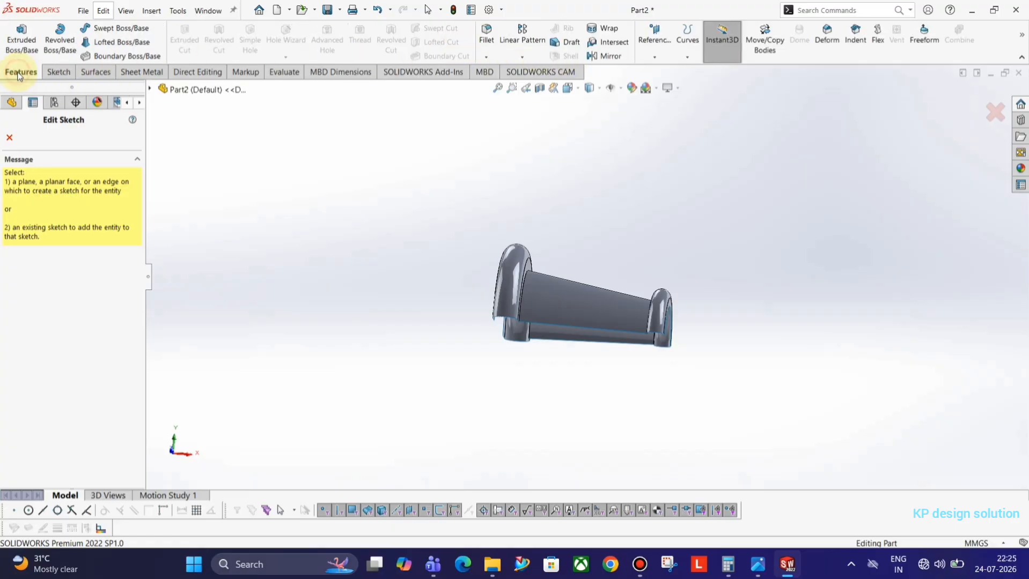
{"action": "left_click", "coordinate": [665, 46]}
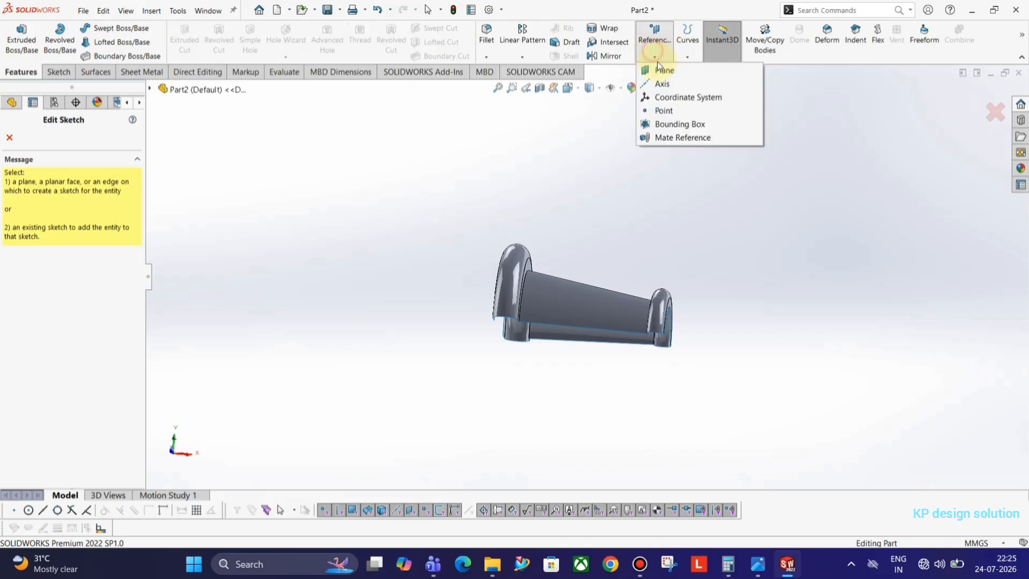
{"action": "left_click", "coordinate": [663, 70]}
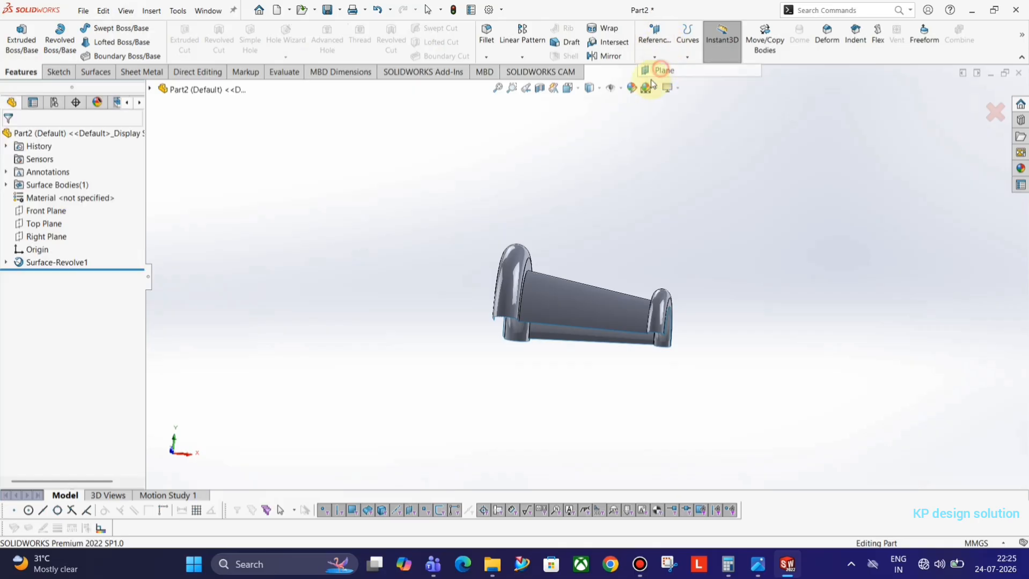
{"action": "left_click", "coordinate": [149, 89]}
{"action": "left_click", "coordinate": [195, 176]}
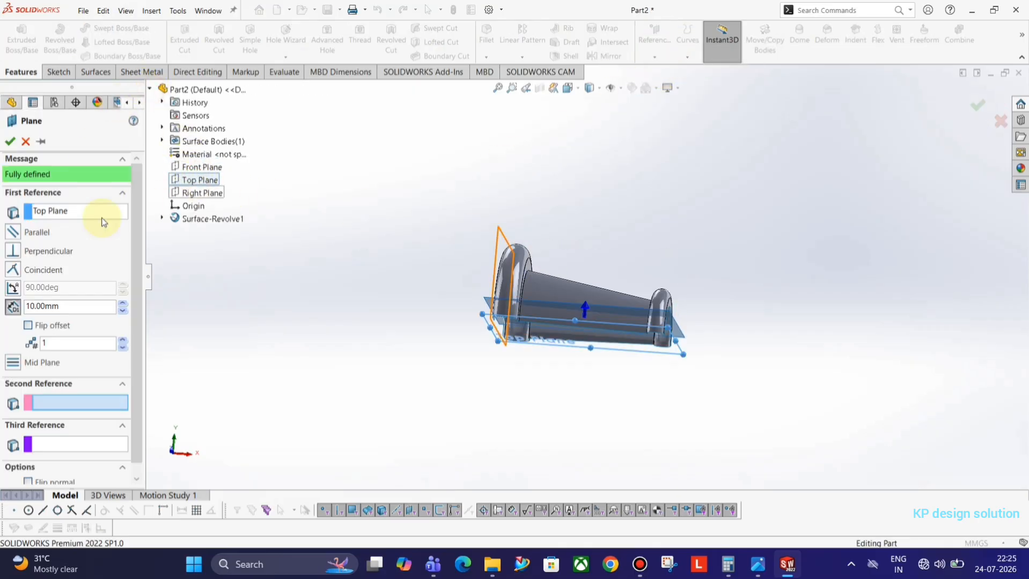
{"action": "left_click_drag", "start_coordinate": [65, 309], "coordinate": [1, 299]}
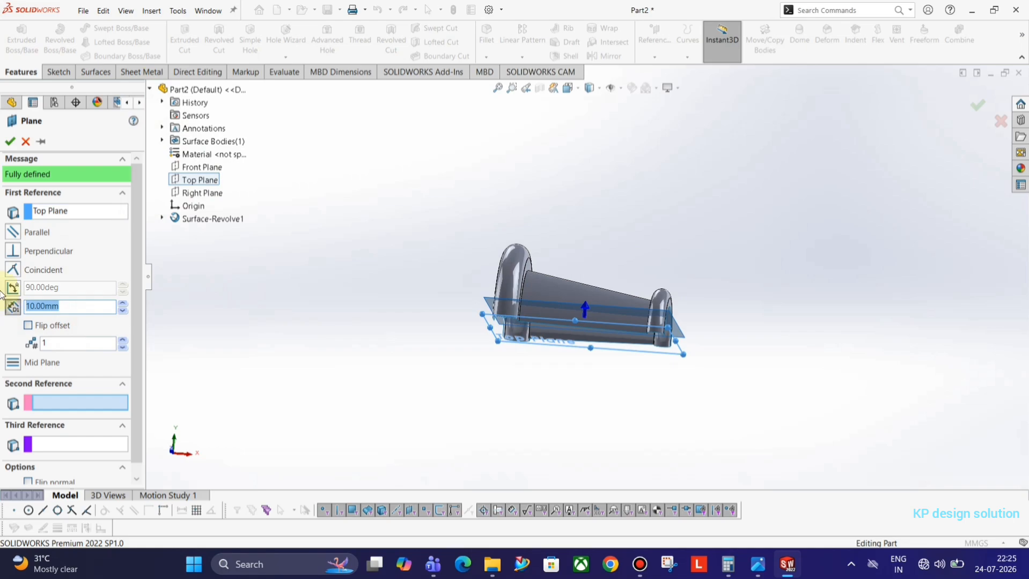
{"action": "key", "text": "Return"}
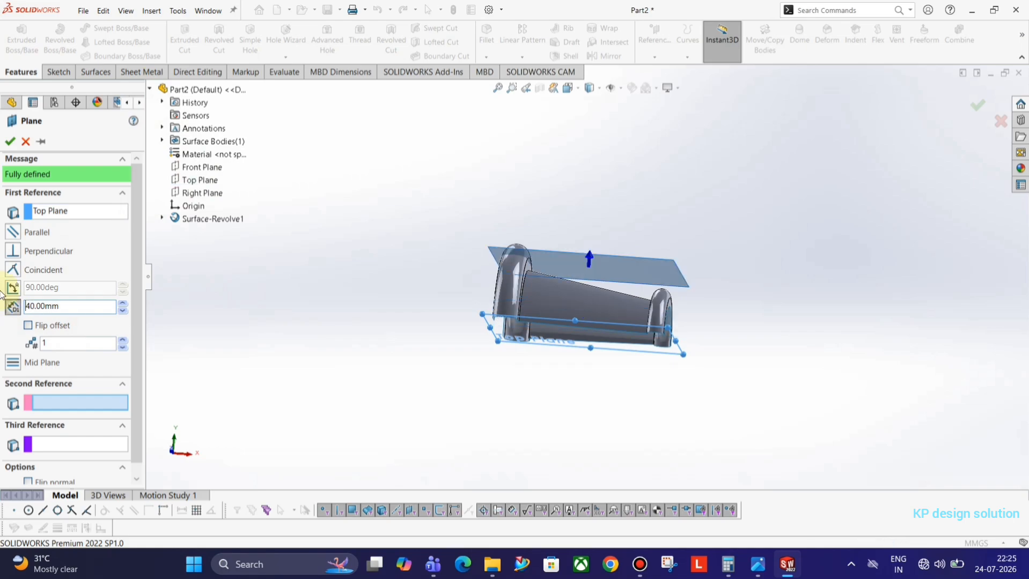
{"action": "left_click", "coordinate": [11, 141]}
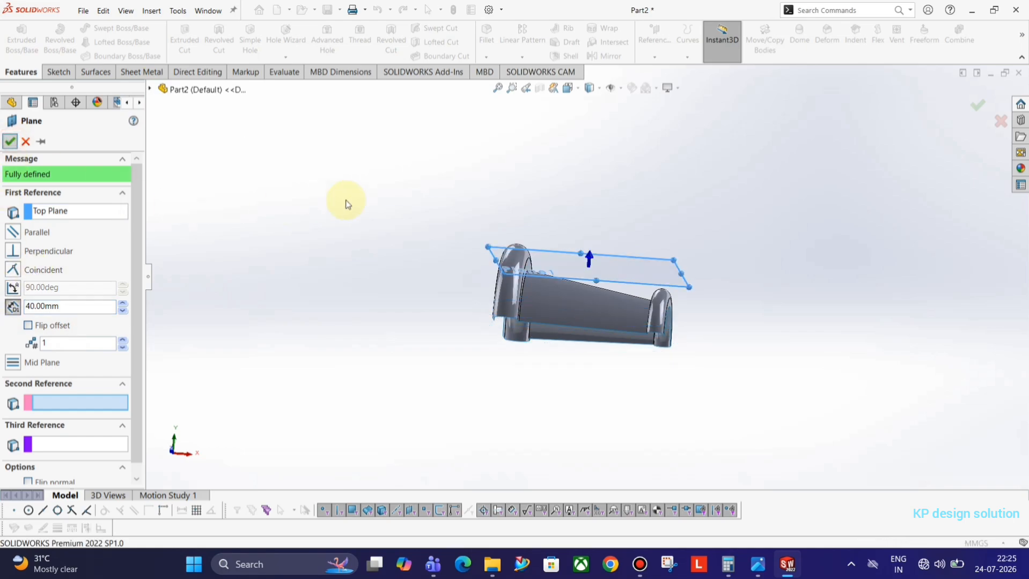
{"action": "left_click", "coordinate": [609, 274]}
Start Sketch2 on Plane1, then bring up the reference drawing in Photos
{"action": "left_click", "coordinate": [657, 236]}
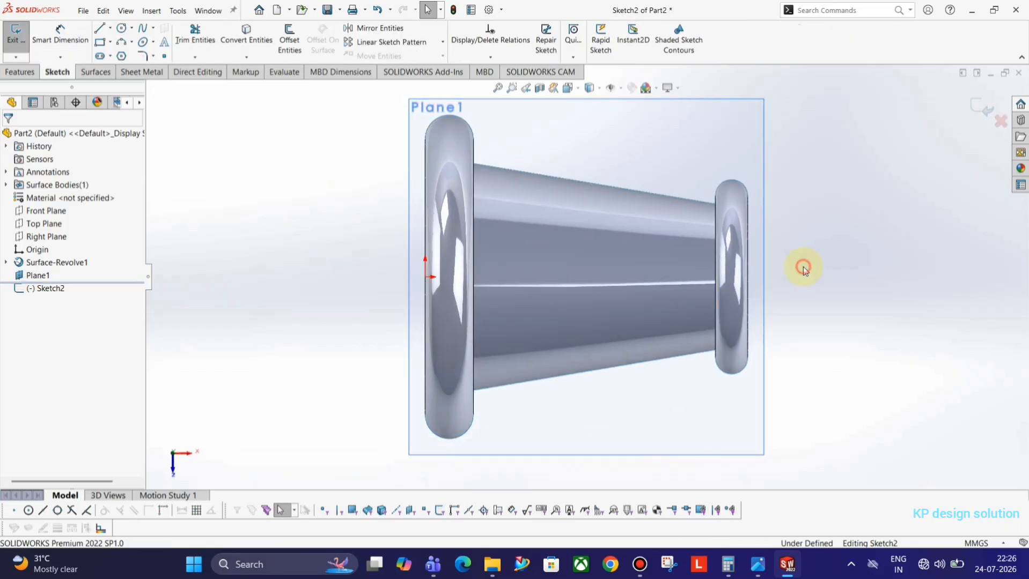
{"action": "key", "text": "alt+Tab"}
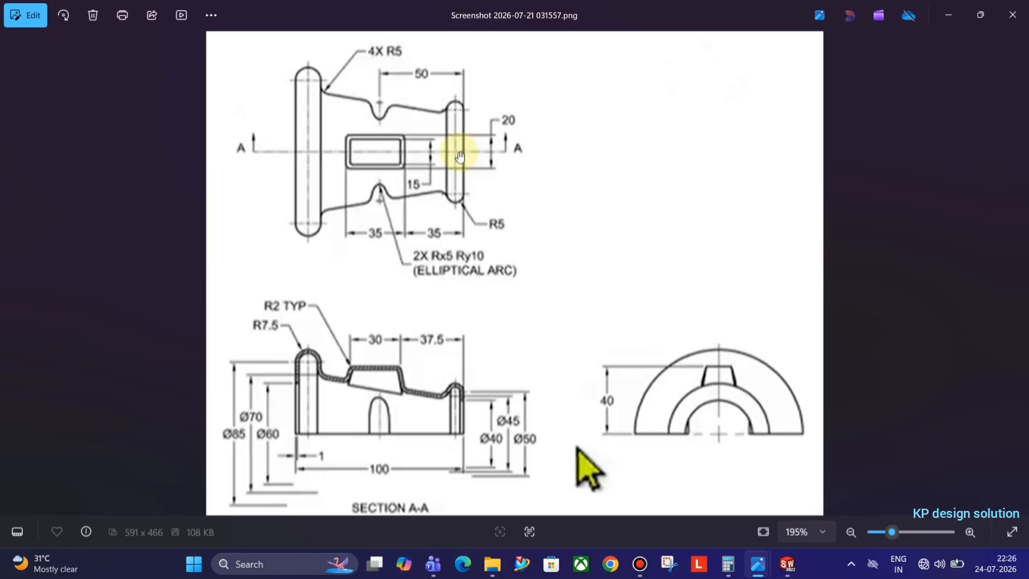
Browse the reference screenshots in Photos back to the main dimensioned drawing
{"action": "scroll", "coordinate": [454, 300], "scroll_direction": "down", "scroll_amount": 3}
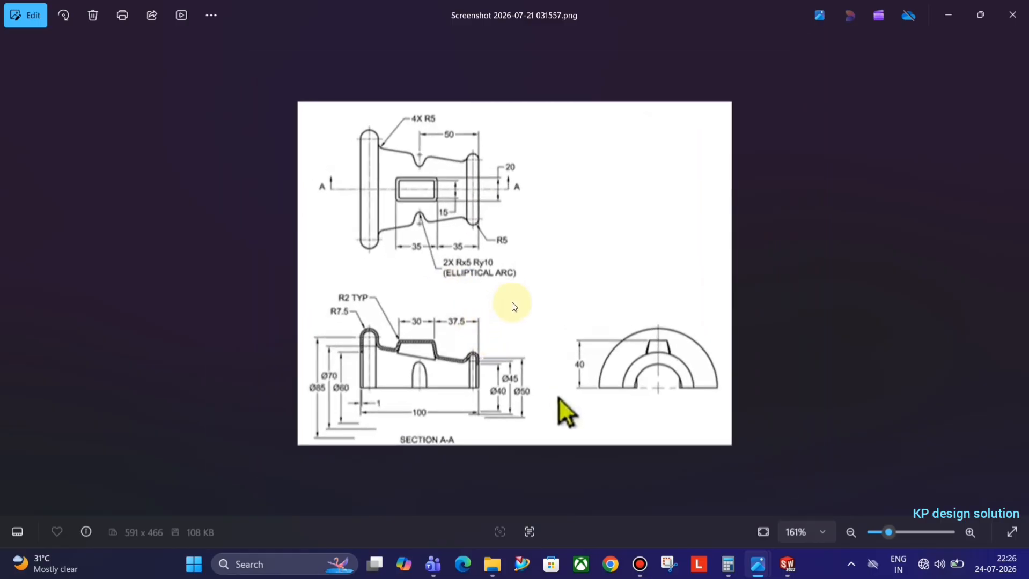
{"action": "scroll", "coordinate": [512, 302], "scroll_direction": "up", "scroll_amount": 2}
{"action": "key", "text": "Right"}
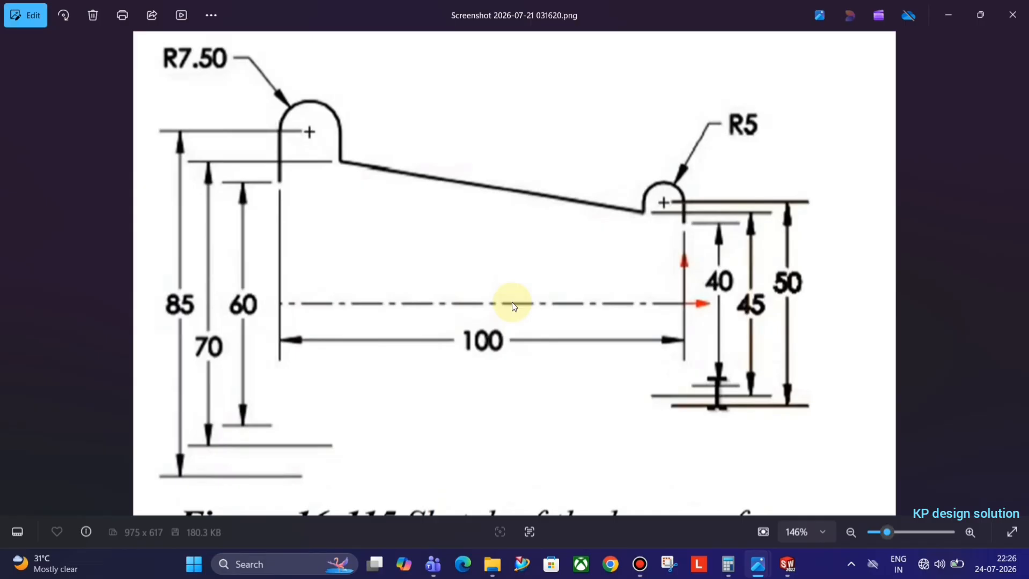
{"action": "key", "text": "Right"}
{"action": "key", "text": "Right"}
{"action": "key", "text": "Right"}
{"action": "key", "text": "Right"}
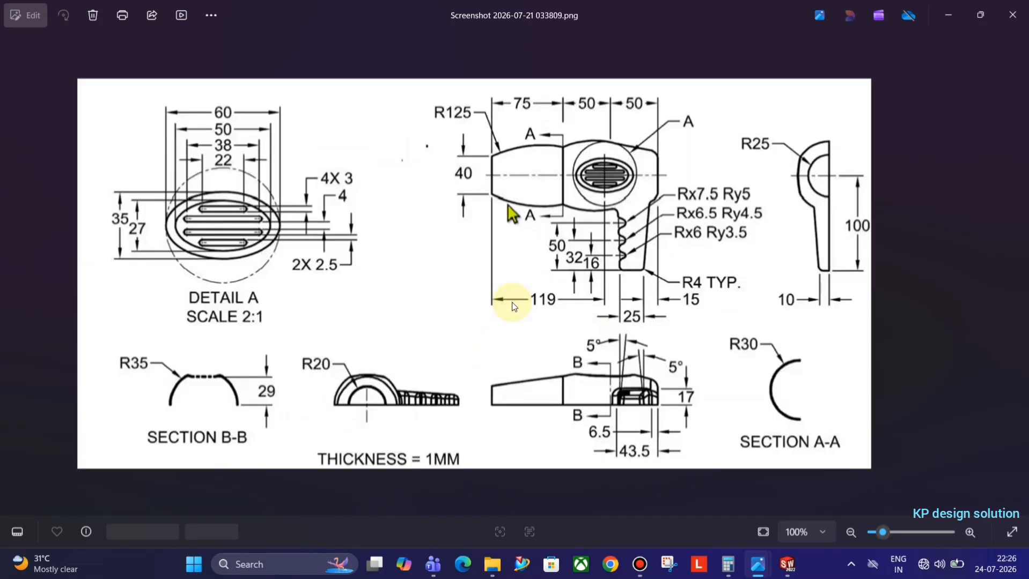
{"action": "key", "text": "Left"}
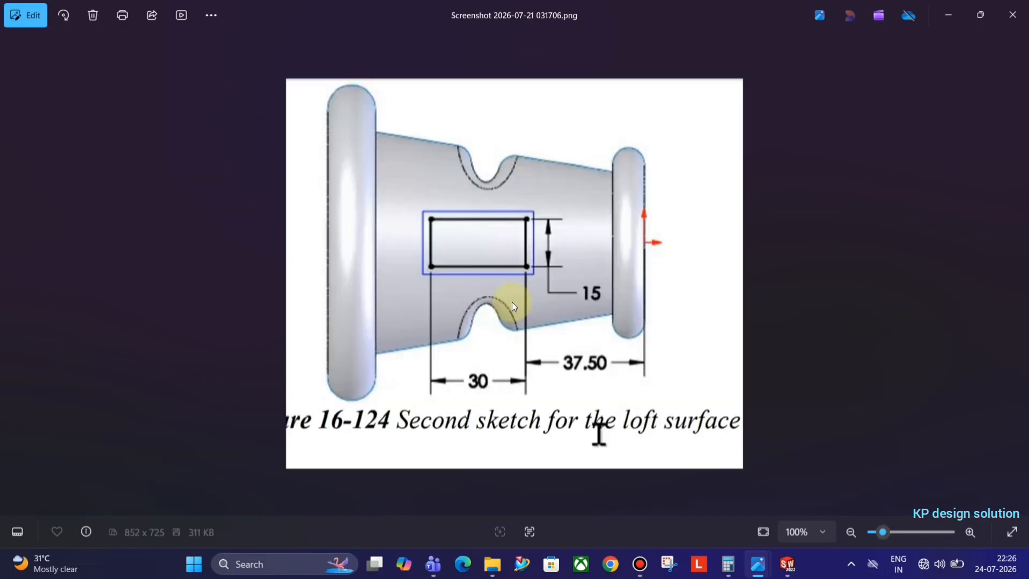
{"action": "key", "text": "Left"}
{"action": "key", "text": "Left"}
{"action": "key", "text": "Left"}
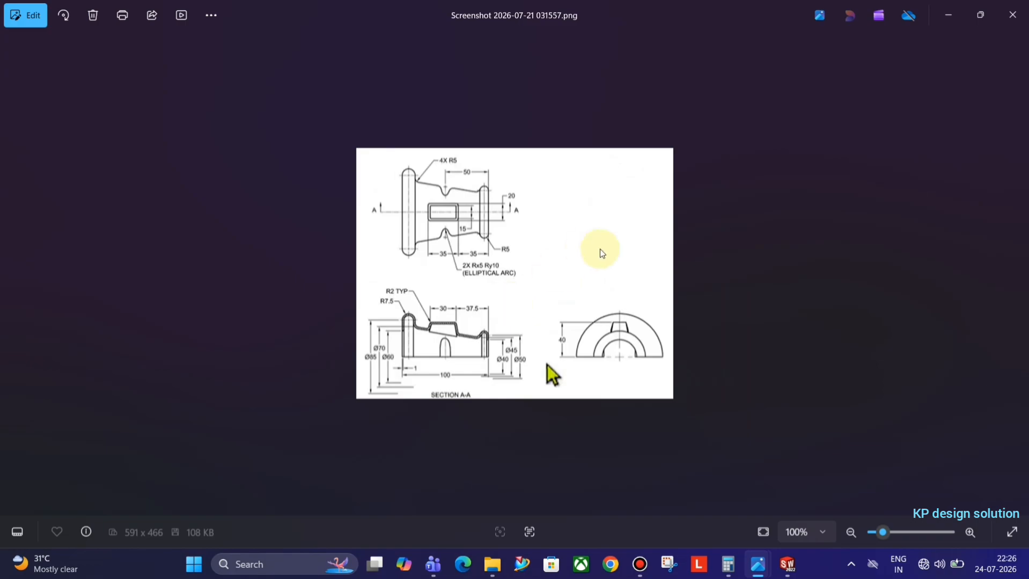
{"action": "scroll", "coordinate": [539, 221], "scroll_direction": "up", "scroll_amount": 5}
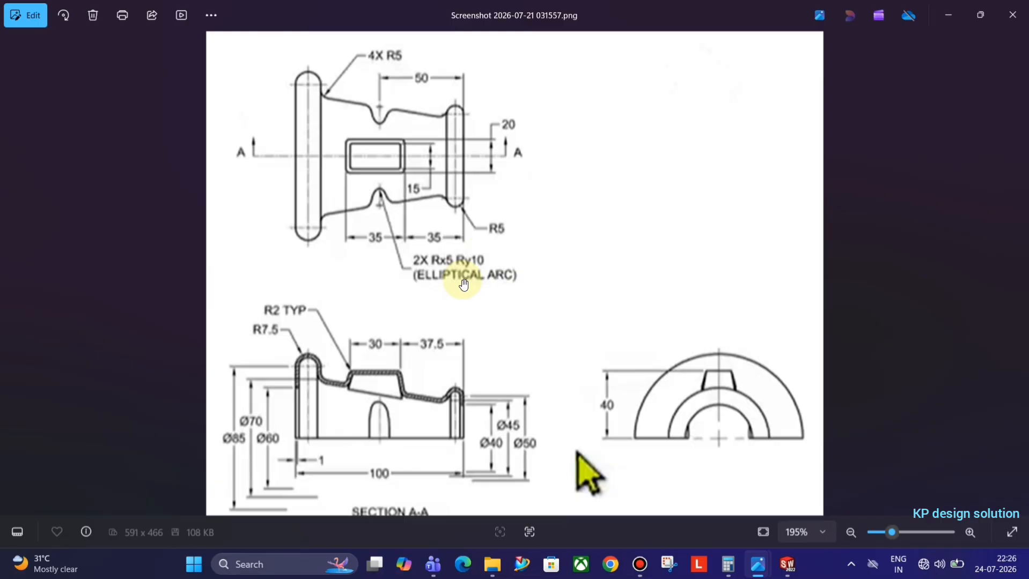
{"action": "key", "text": "Right"}
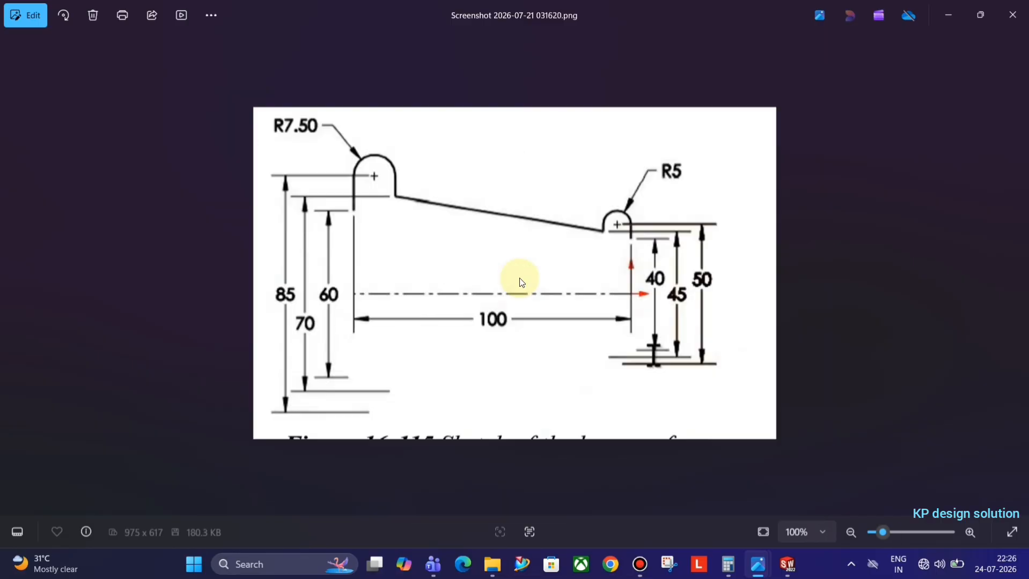
{"action": "key", "text": "alt+Tab"}
{"action": "key", "text": "alt+Tab"}
{"action": "key", "text": "alt+Tab"}
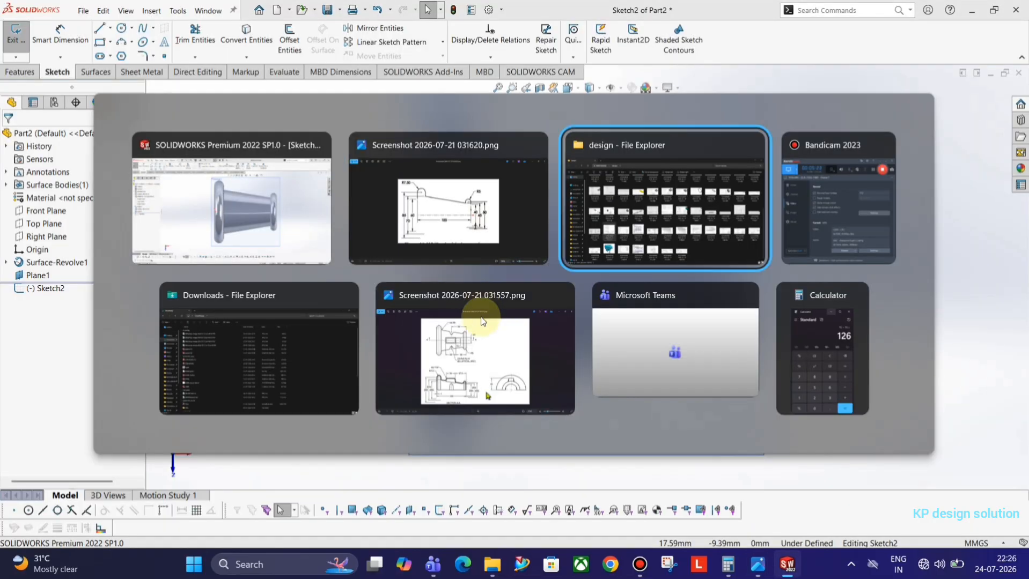
{"action": "double_click", "coordinate": [450, 471]}
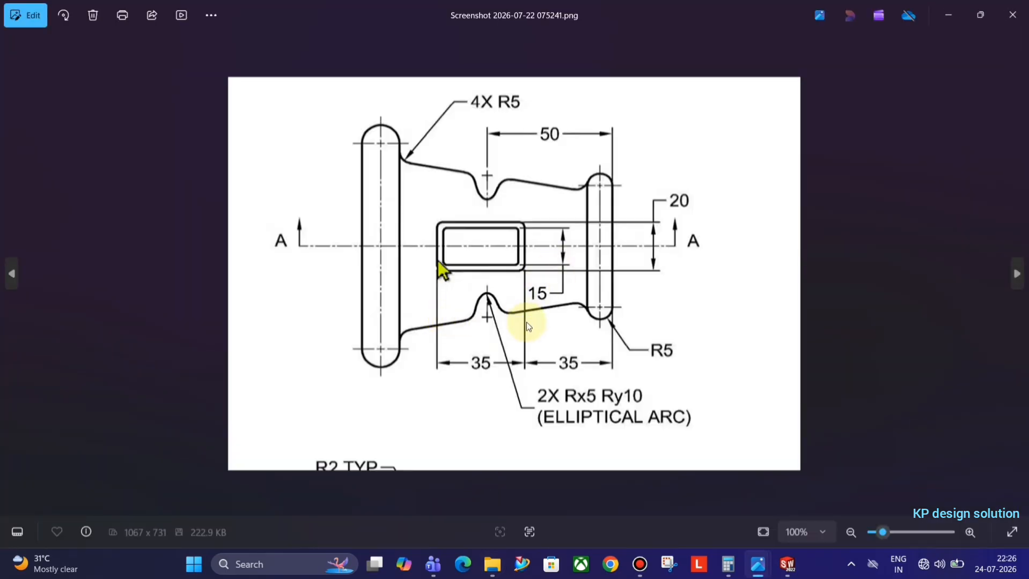
{"action": "key", "text": "Right"}
{"action": "key", "text": "Right"}
{"action": "key", "text": "Right"}
{"action": "key", "text": "Right"}
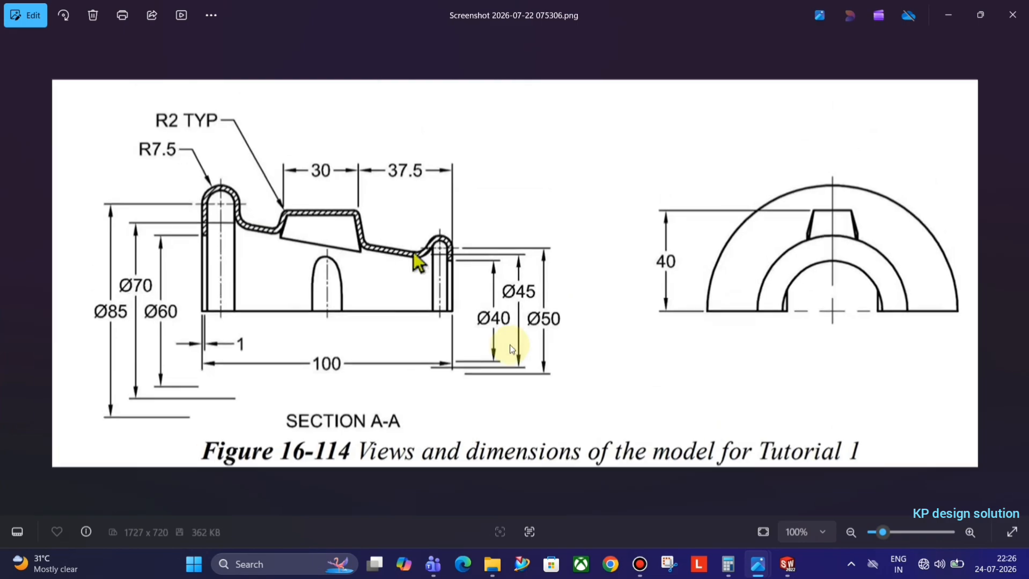
{"action": "key", "text": "Right"}
{"action": "key", "text": "Right"}
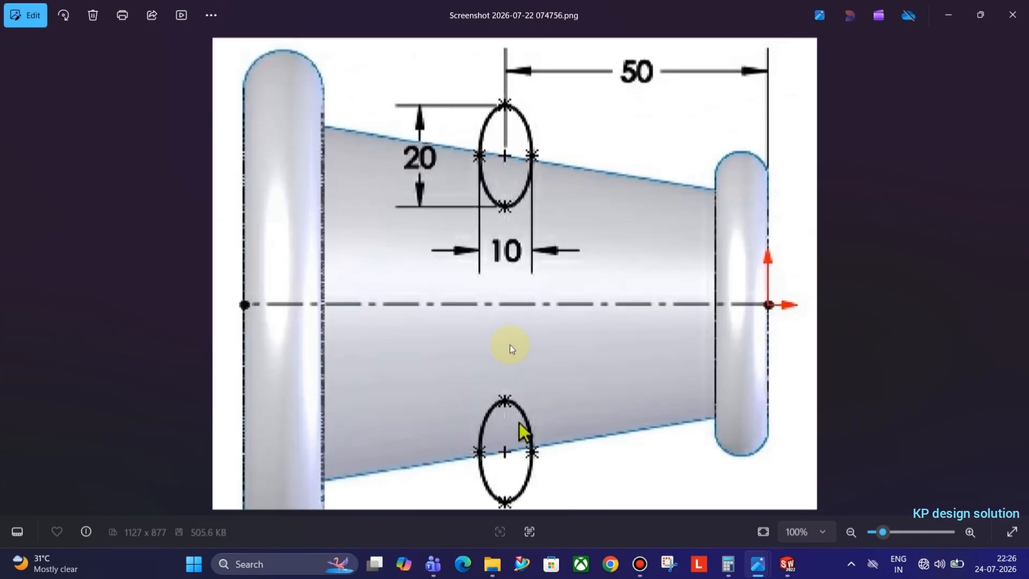
{"action": "key", "text": "Left"}
{"action": "key", "text": "Right"}
{"action": "key", "text": "Right"}
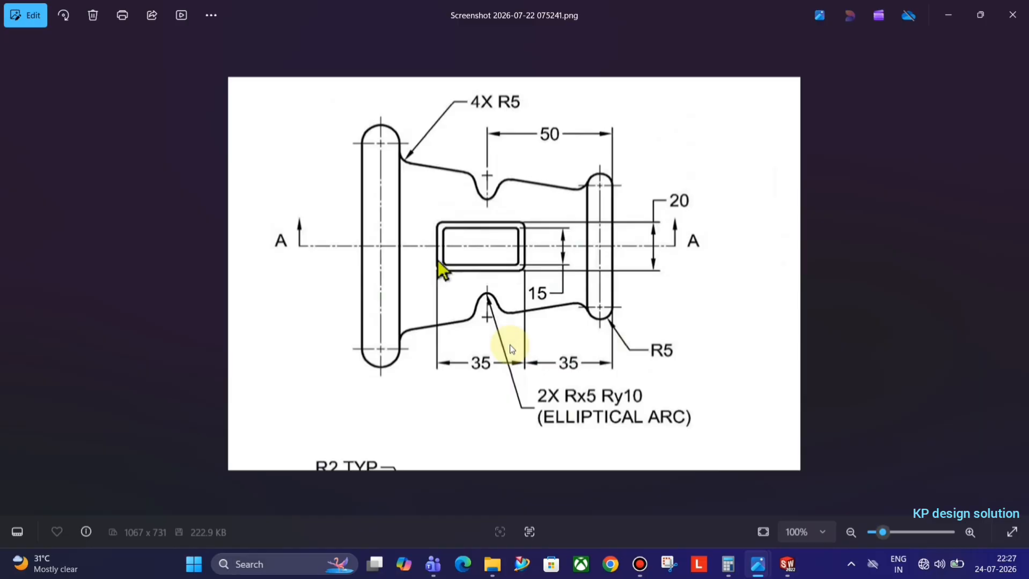
{"action": "key", "text": "Right"}
{"action": "key", "text": "Left"}
{"action": "key", "text": "alt+Tab"}
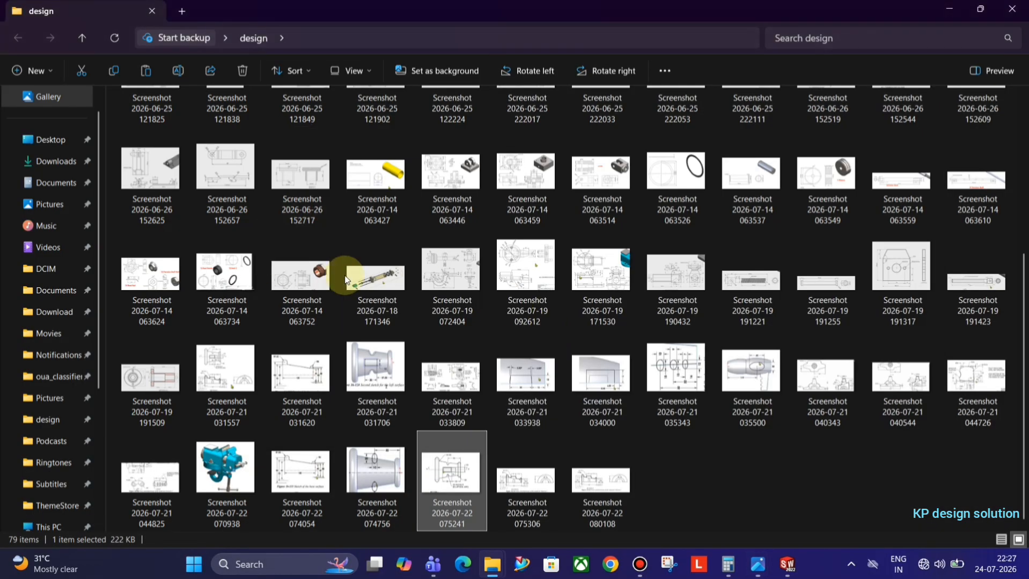
{"action": "key", "text": "alt+Tab"}
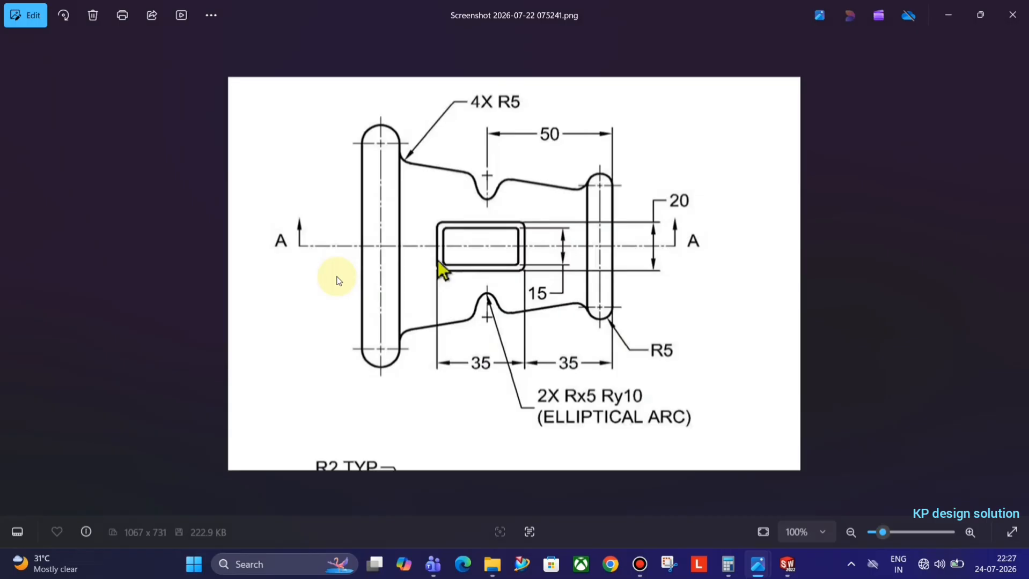
{"action": "key", "text": "alt+Tab"}
{"action": "key", "text": "alt+Tab"}
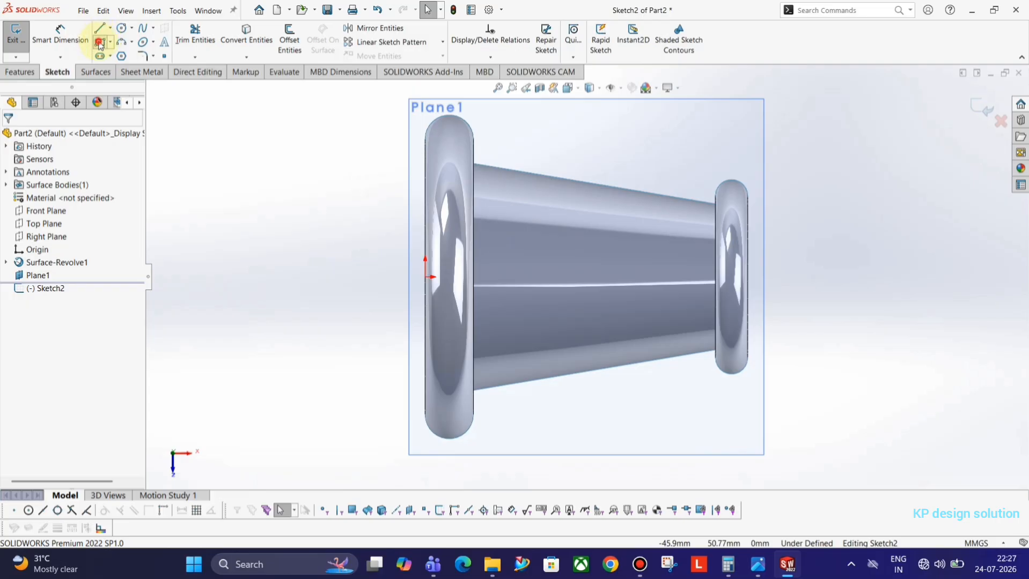
Sketch a rectangle on the body and an infinite horizontal centreline through the origin
{"action": "left_click", "coordinate": [99, 43]}
{"action": "left_click", "coordinate": [553, 251]}
{"action": "left_click", "coordinate": [653, 310]}
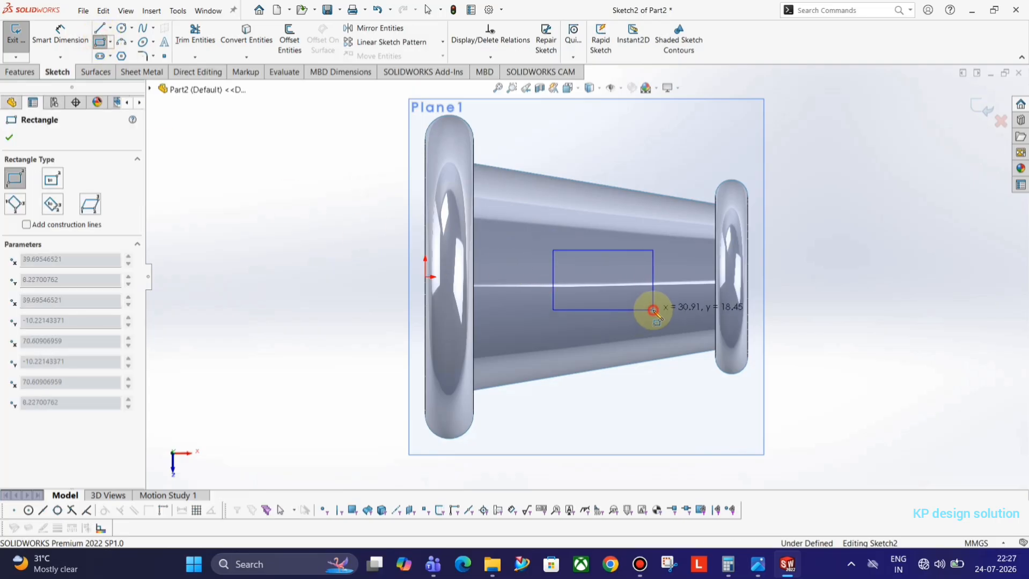
{"action": "key", "text": "Escape"}
{"action": "left_click", "coordinate": [99, 28]}
{"action": "left_click", "coordinate": [60, 295]}
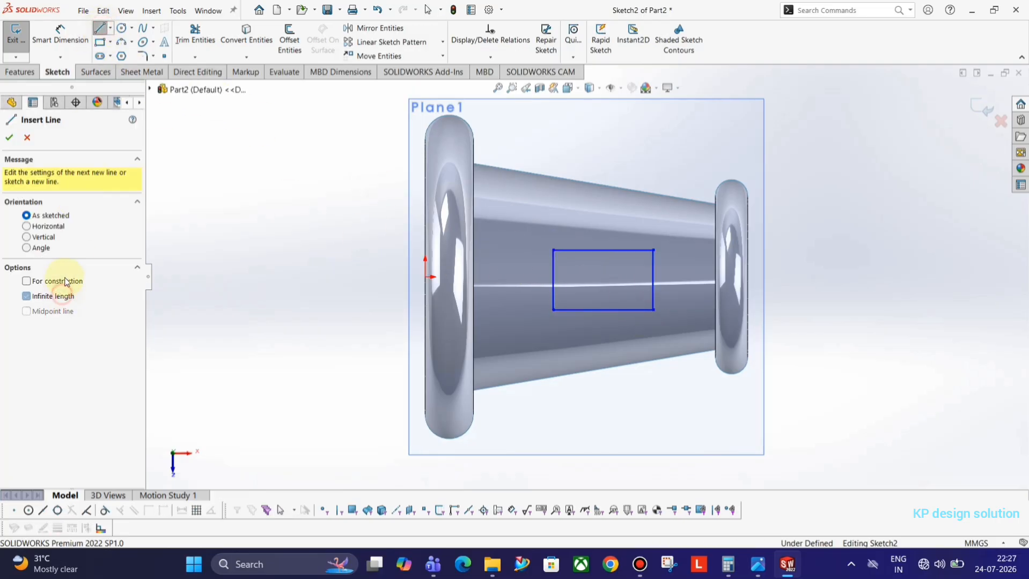
{"action": "left_click", "coordinate": [65, 282]}
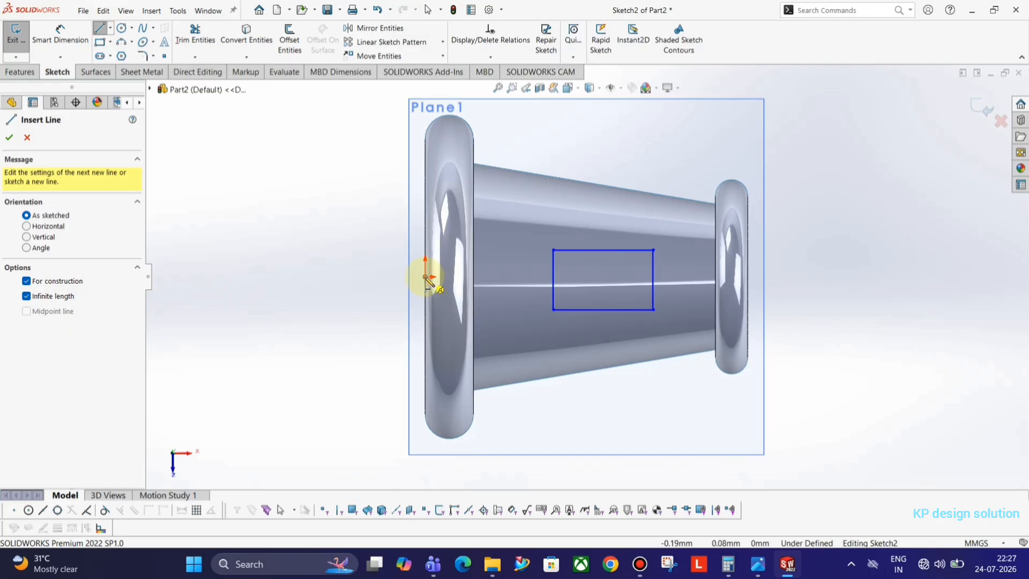
{"action": "left_click_drag", "start_coordinate": [428, 279], "coordinate": [379, 277]}
{"action": "key", "text": "Escape"}
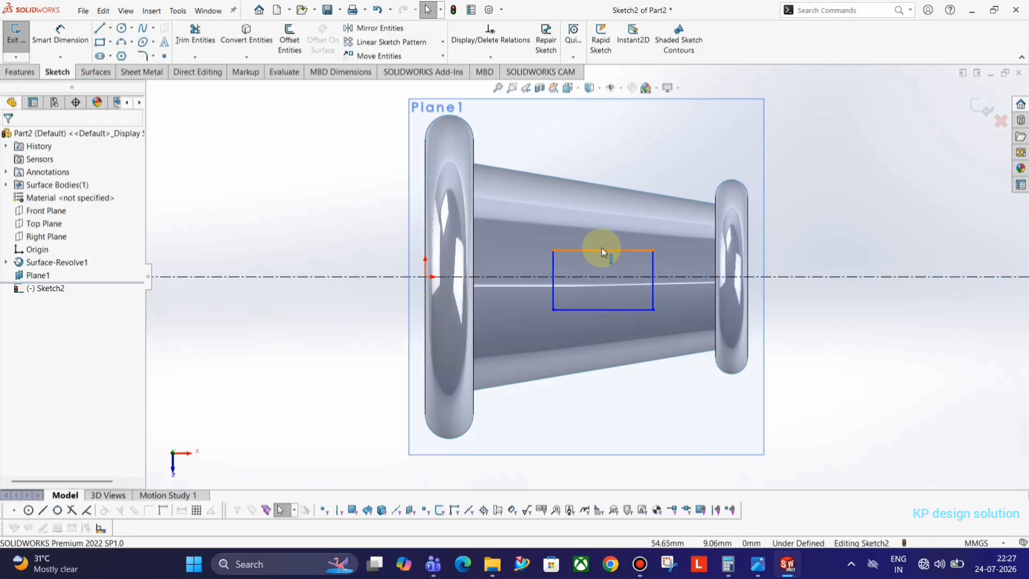
Make the rectangle's top and bottom edges symmetric about the centreline
{"action": "left_click", "coordinate": [606, 315]}
{"action": "key", "text": "Escape"}
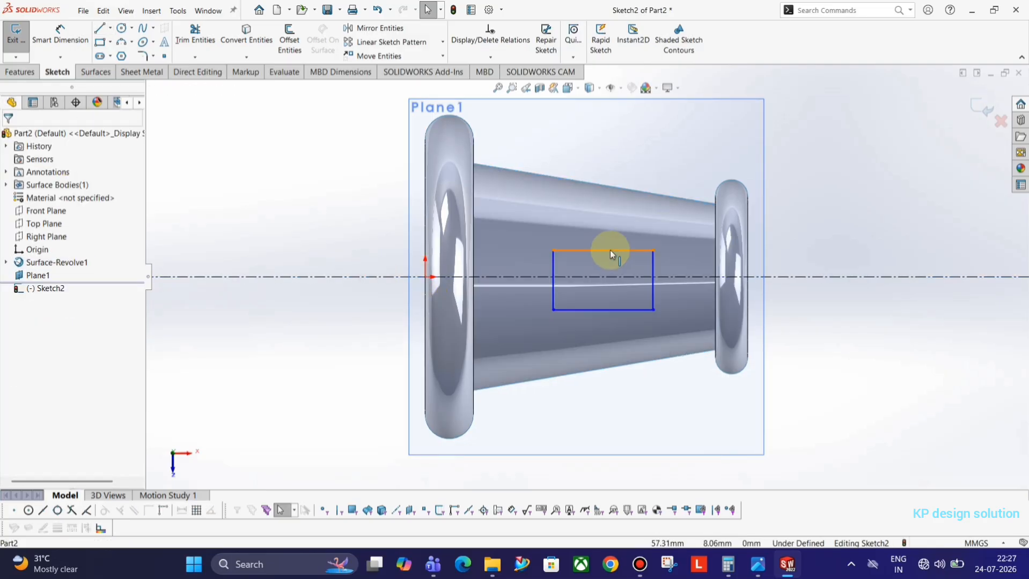
{"action": "left_click", "coordinate": [610, 250]}
{"action": "left_click", "coordinate": [616, 277], "text": "ctrl"}
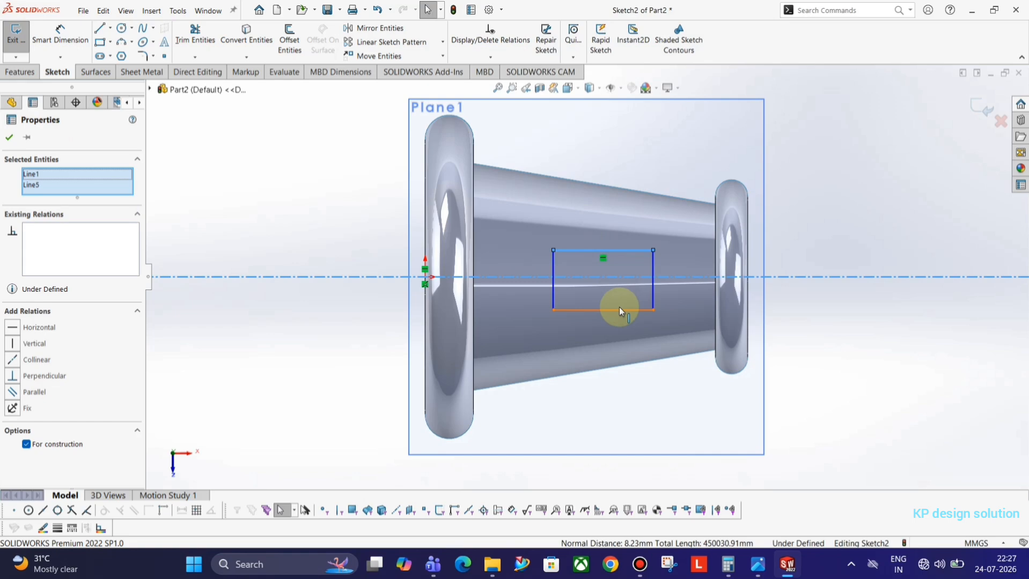
{"action": "left_click", "coordinate": [663, 301], "text": "ctrl"}
{"action": "left_click", "coordinate": [728, 260]}
{"action": "left_click", "coordinate": [839, 195]}
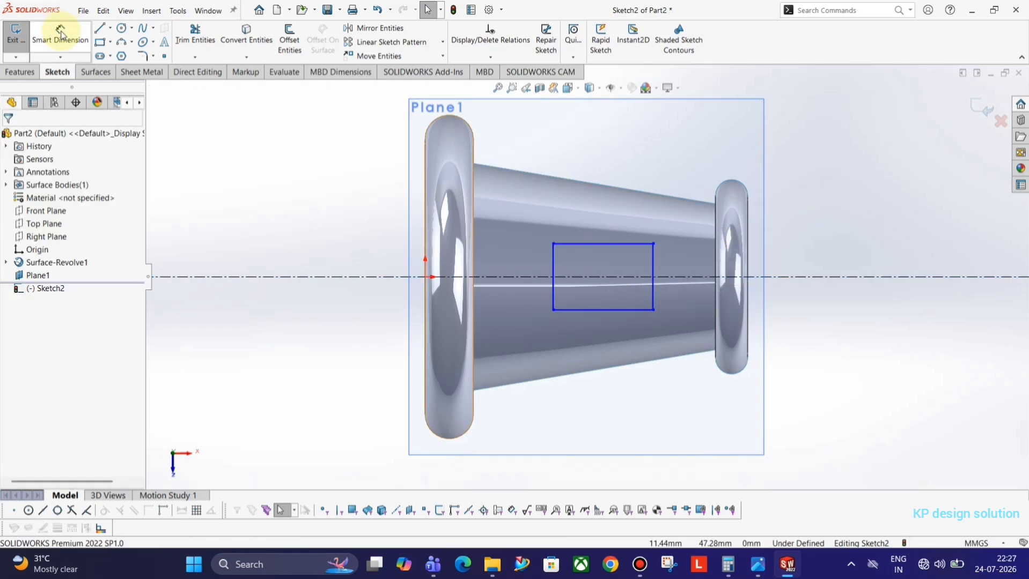
{"action": "key", "text": "alt+Tab"}
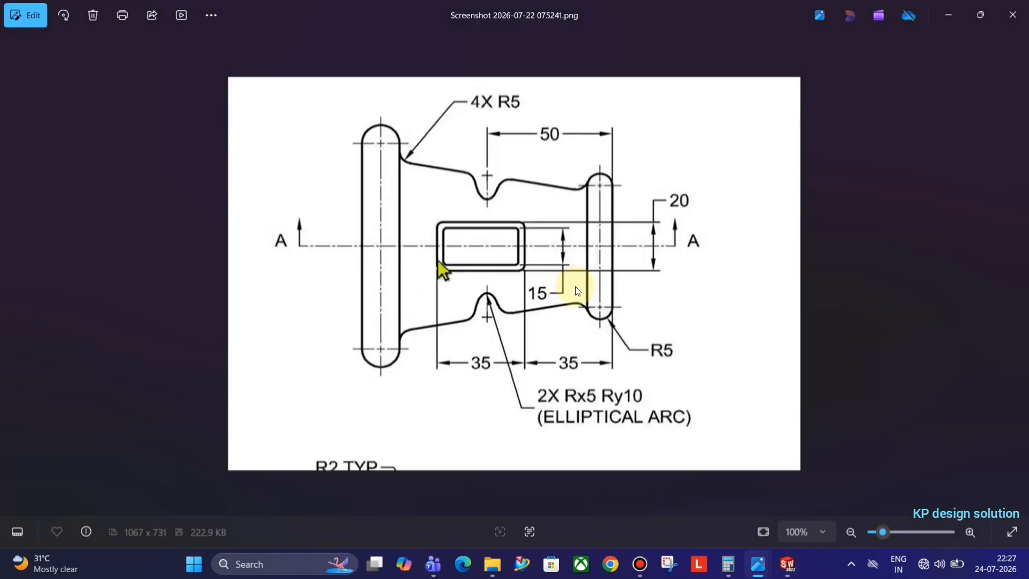
{"action": "key", "text": "alt+Tab"}
Dimension the rectangle 15 mm high and 30 mm wide
{"action": "left_click", "coordinate": [655, 266]}
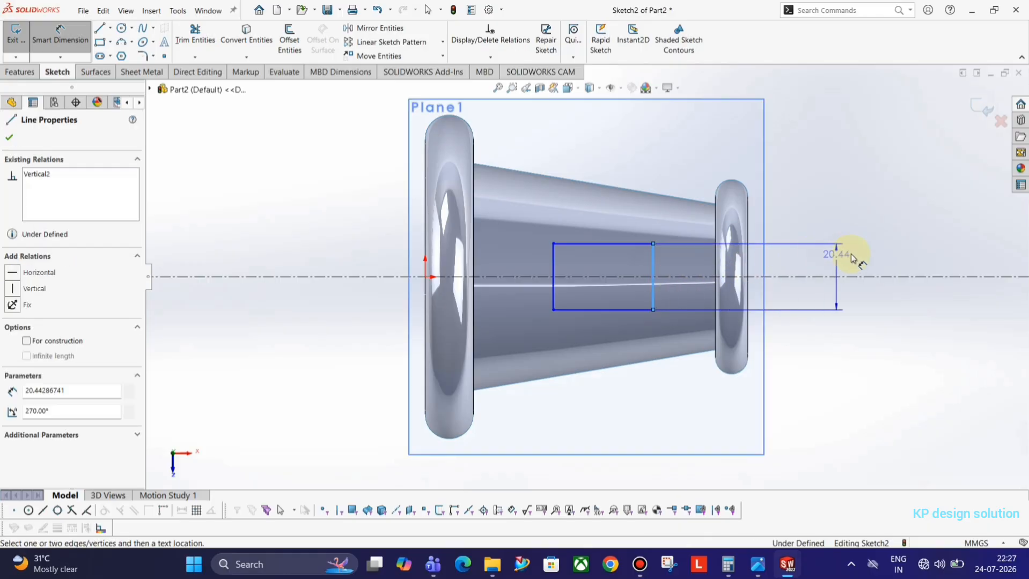
{"action": "left_click", "coordinate": [850, 253]}
{"action": "type", "text": "15"}
{"action": "key", "text": "Return"}
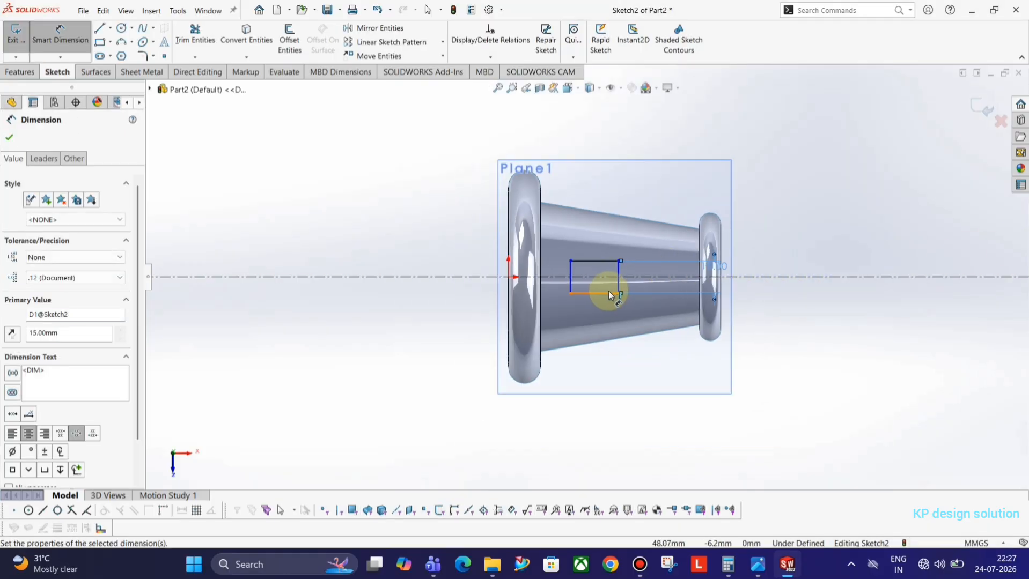
{"action": "left_click", "coordinate": [605, 293]}
{"action": "left_click", "coordinate": [596, 419]}
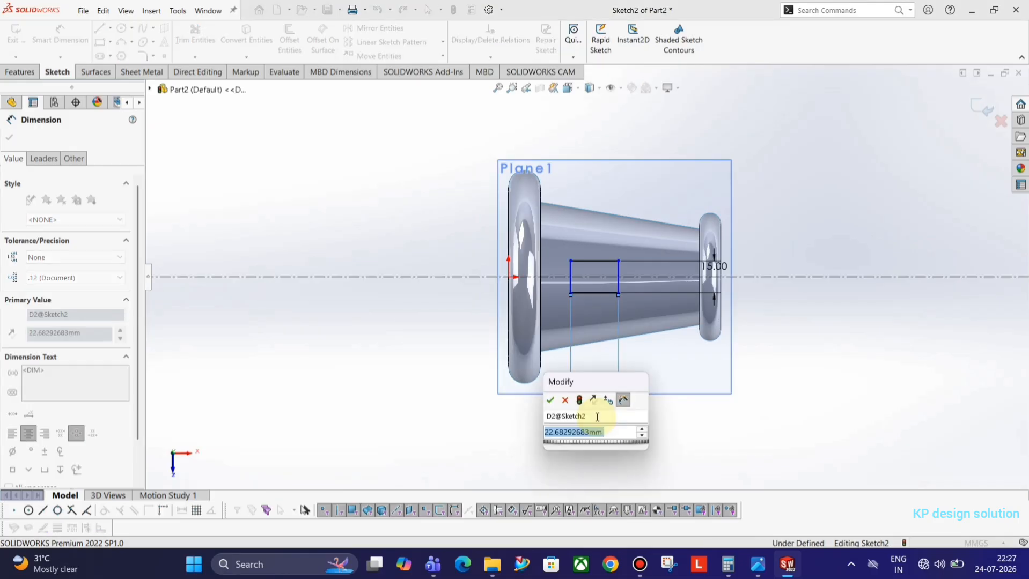
{"action": "type", "text": "30"}
{"action": "key", "text": "Return"}
{"action": "left_click", "coordinate": [817, 360]}
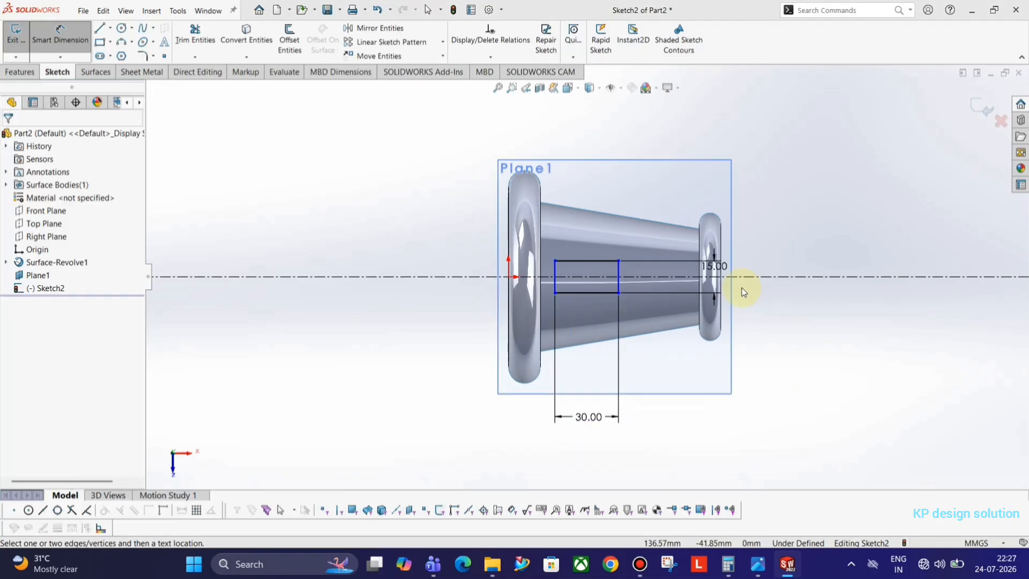
{"action": "key", "text": "alt+Tab"}
{"action": "key", "text": "alt+Tab"}
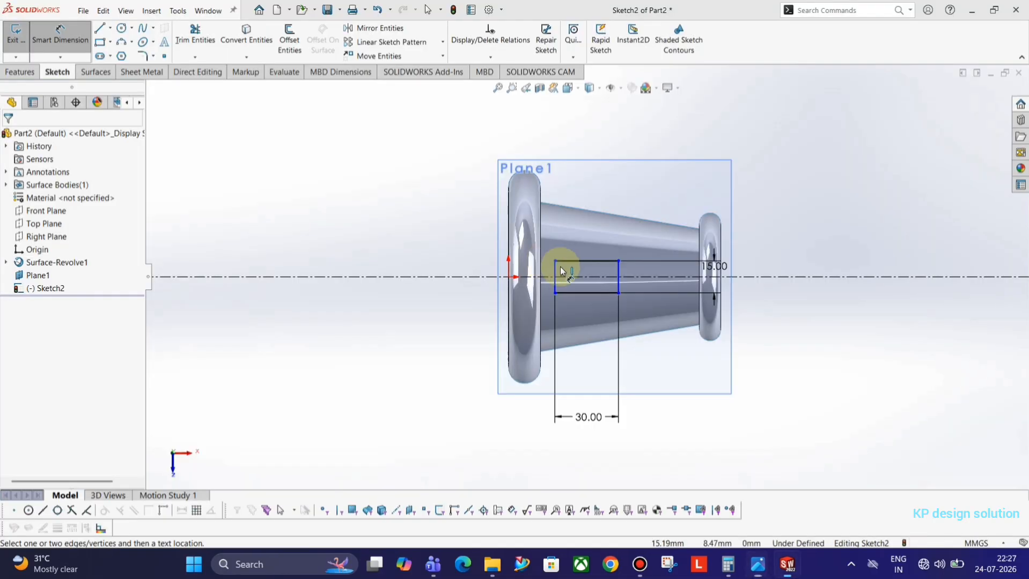
{"action": "key", "text": "alt+Tab"}
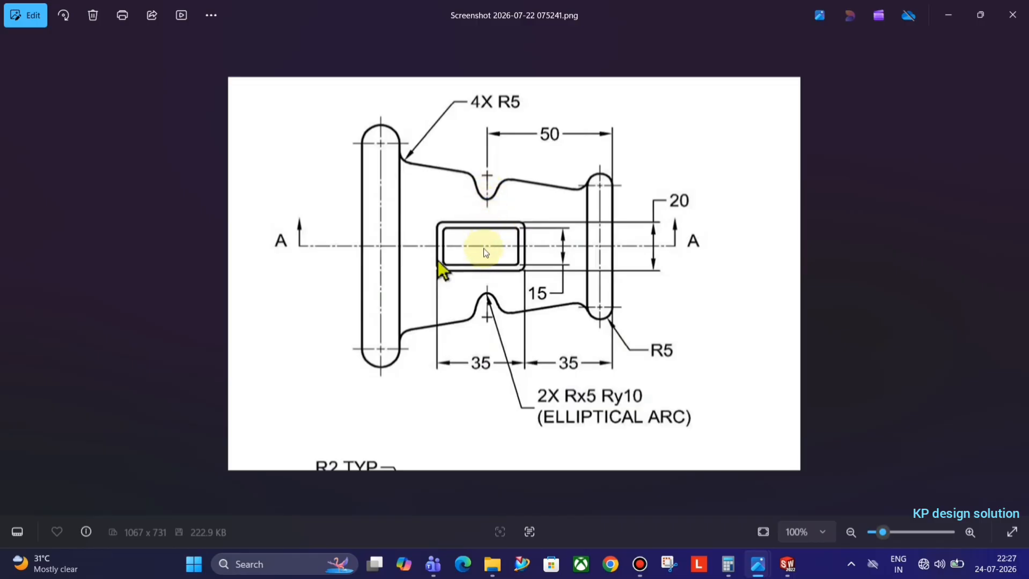
Review the section view drawing, then open the second loft-sketch screenshot from the design folder
{"action": "key", "text": "Right"}
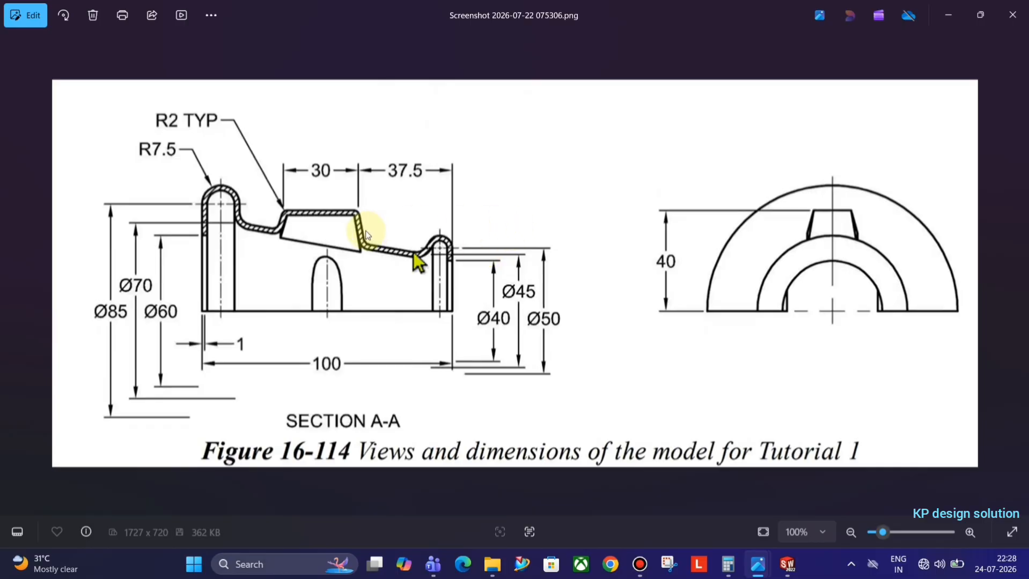
{"action": "key", "text": "alt+Tab"}
{"action": "key", "text": "Tab"}
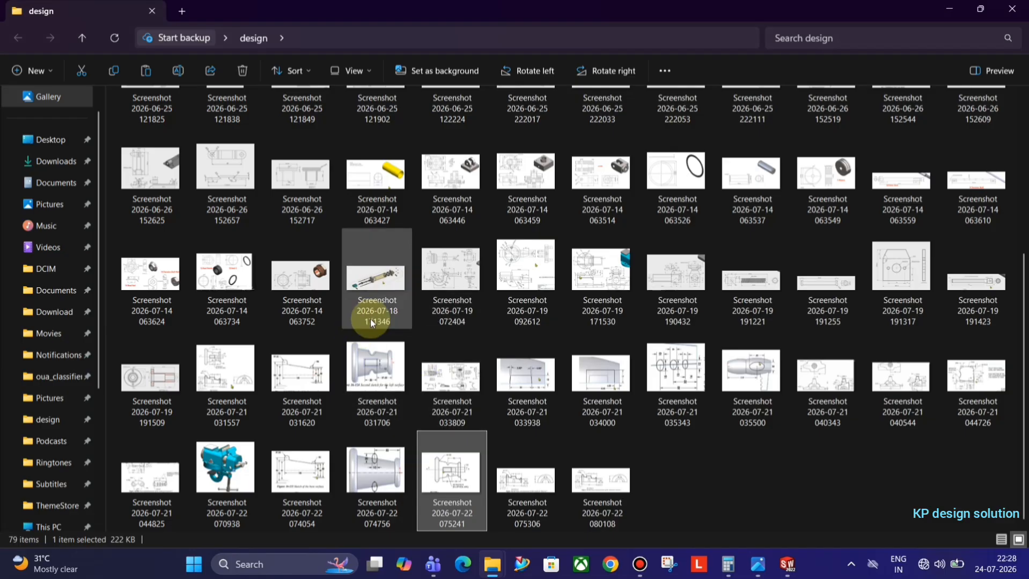
{"action": "double_click", "coordinate": [284, 384]}
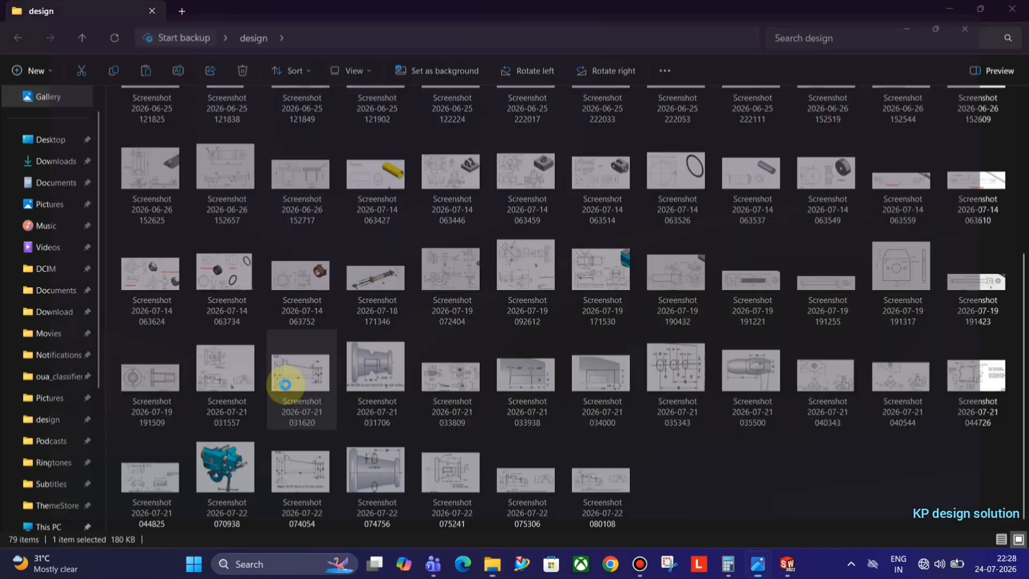
Step through and zoom the drawing screenshots in Photos
{"action": "key", "text": "Right"}
{"action": "key", "text": "Right"}
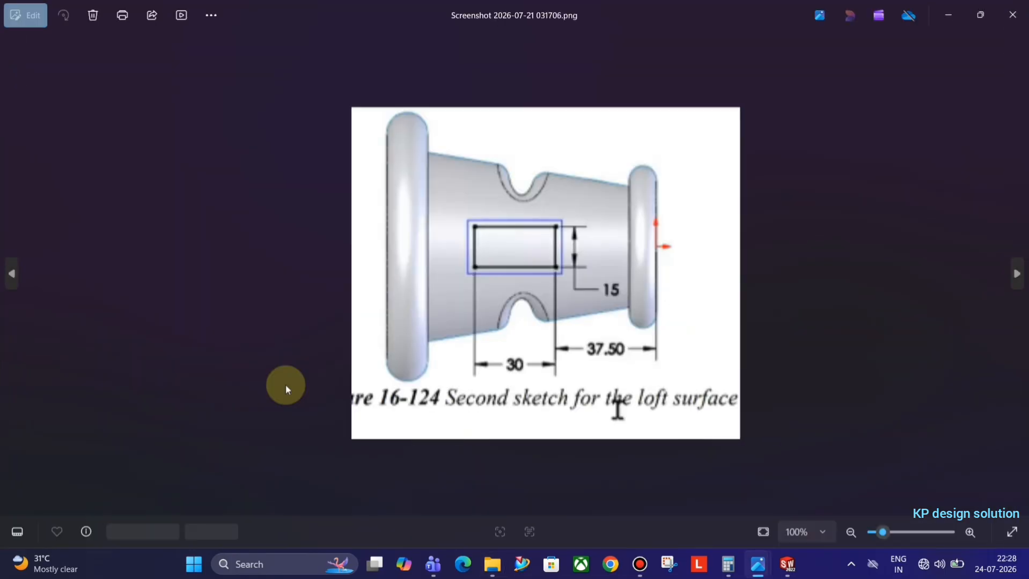
{"action": "key", "text": "Left"}
{"action": "key", "text": "Left"}
{"action": "key", "text": "Right"}
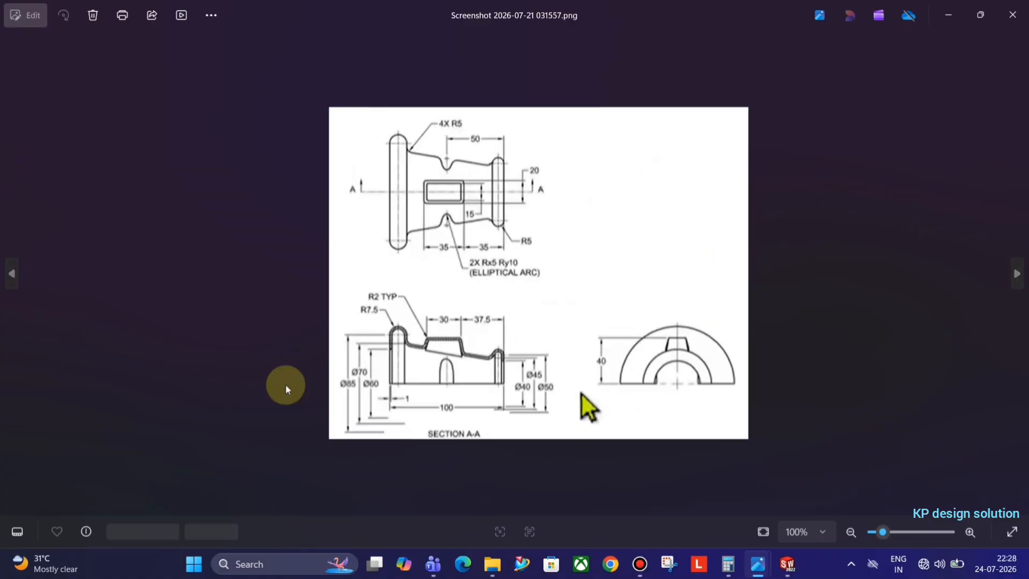
{"action": "scroll", "coordinate": [379, 355], "scroll_direction": "up", "scroll_amount": 4}
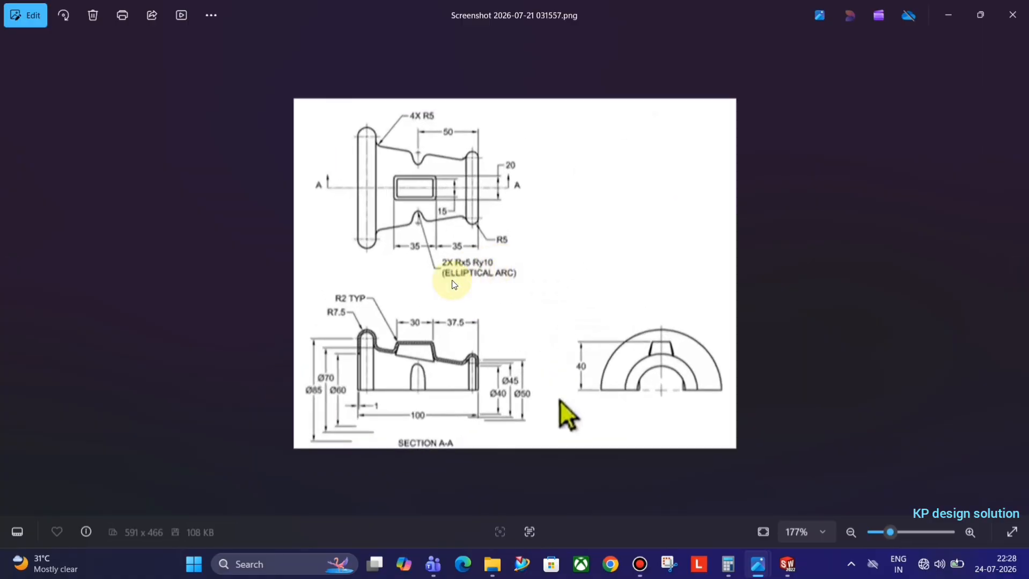
{"action": "scroll", "coordinate": [414, 392], "scroll_direction": "down", "scroll_amount": 3}
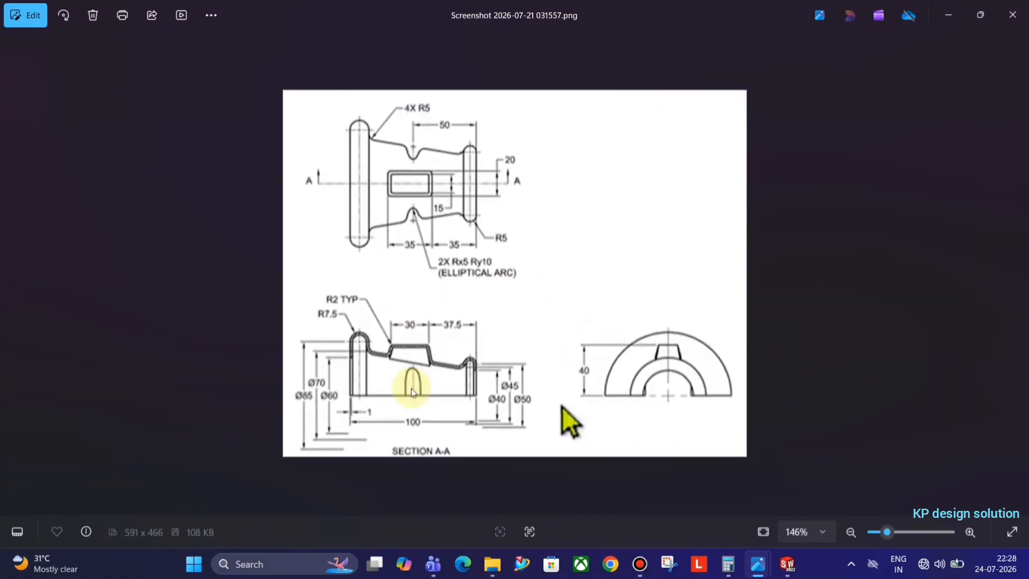
{"action": "key", "text": "alt+Tab"}
{"action": "key", "text": "alt+Tab"}
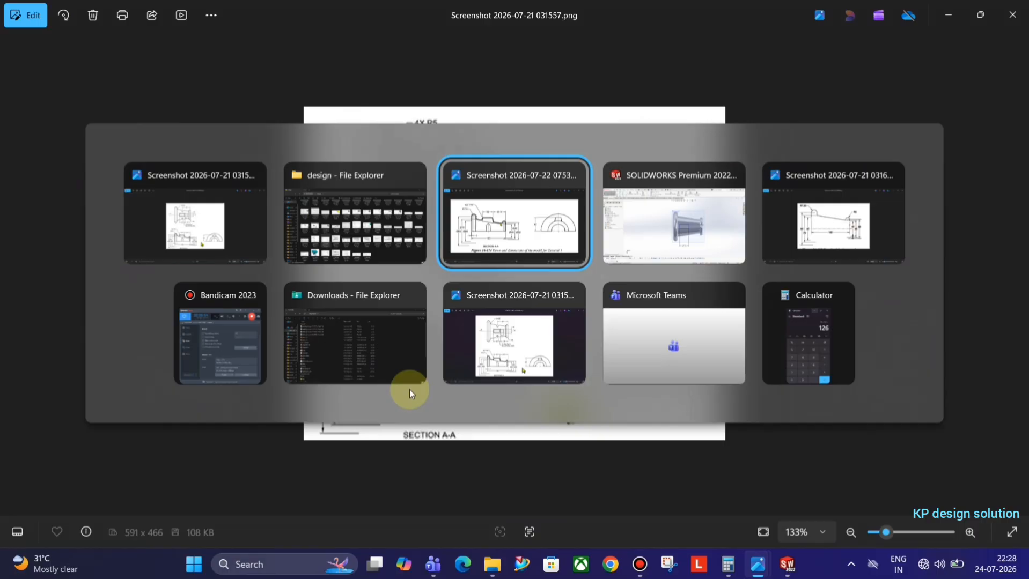
{"action": "key", "text": "alt+Tab"}
{"action": "key", "text": "alt+Tab"}
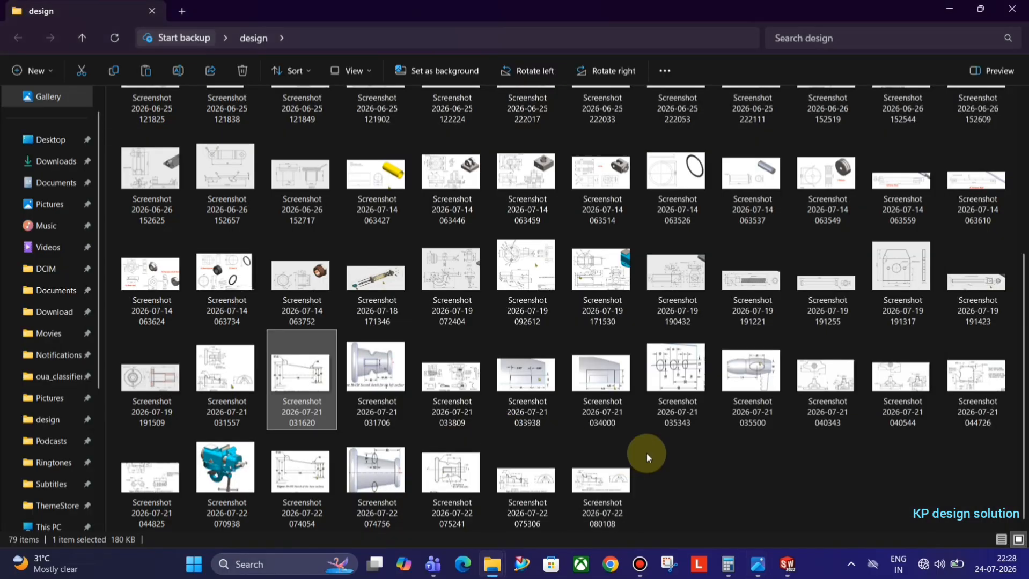
{"action": "double_click", "coordinate": [298, 482]}
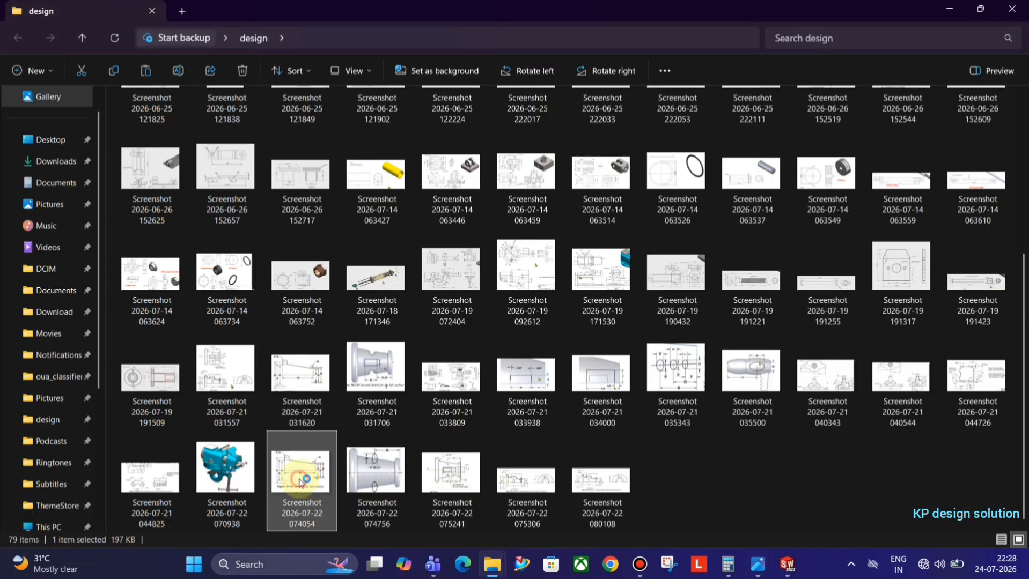
{"action": "key", "text": "Right"}
{"action": "key", "text": "Right"}
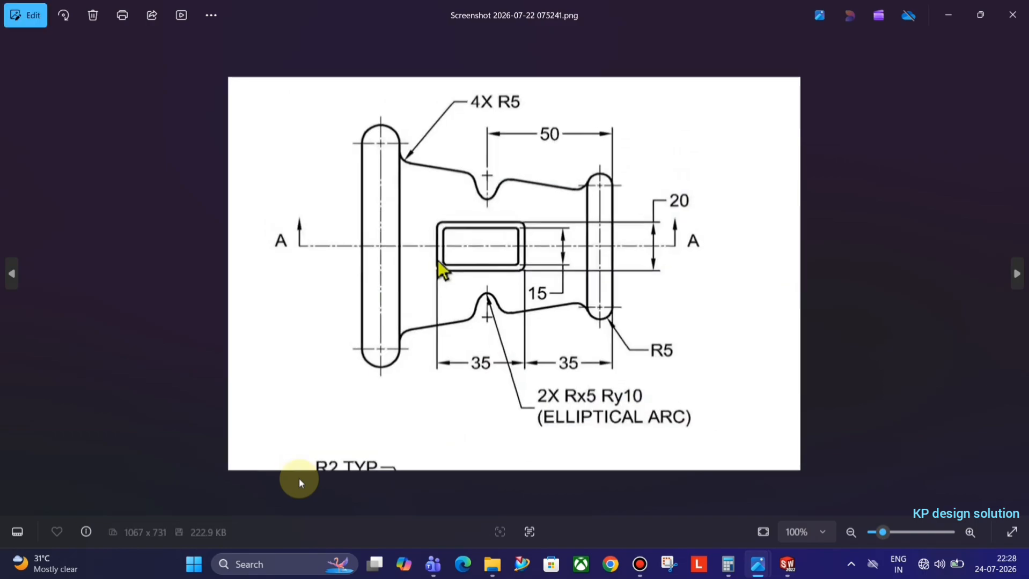
{"action": "key", "text": "alt+Tab"}
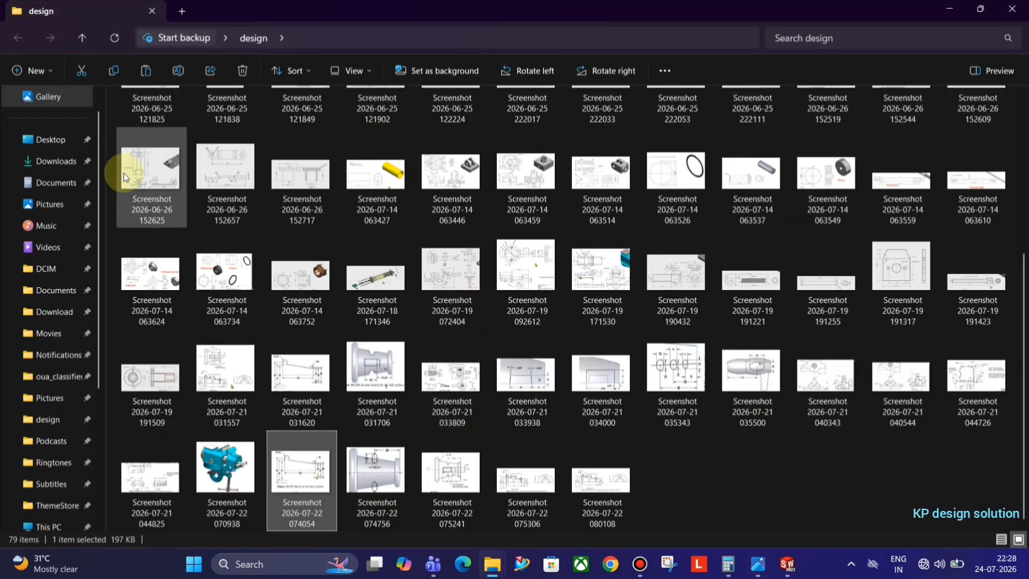
{"action": "key", "text": "alt+Tab"}
{"action": "key", "text": "alt+Tab"}
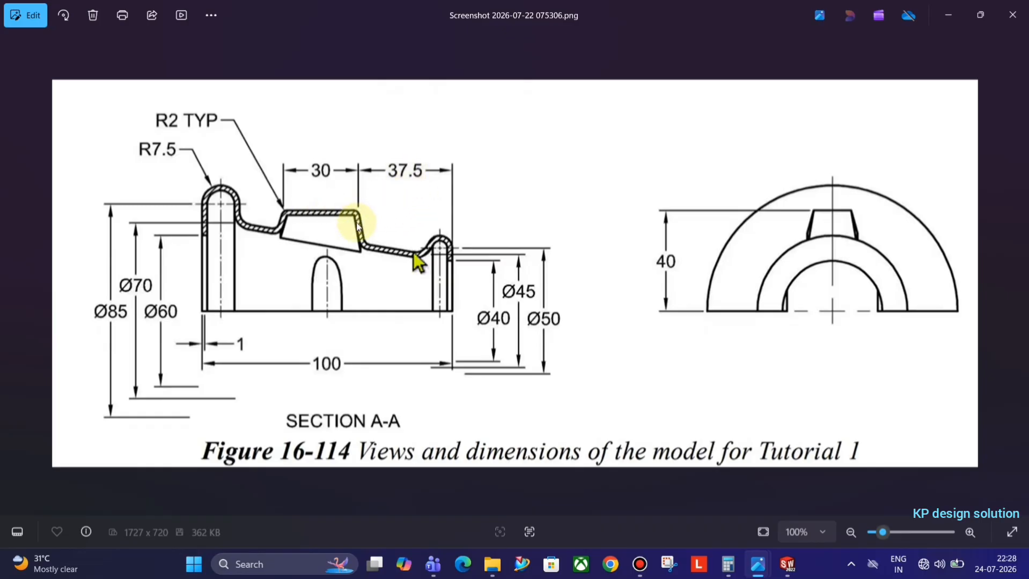
{"action": "key", "text": "alt+Tab"}
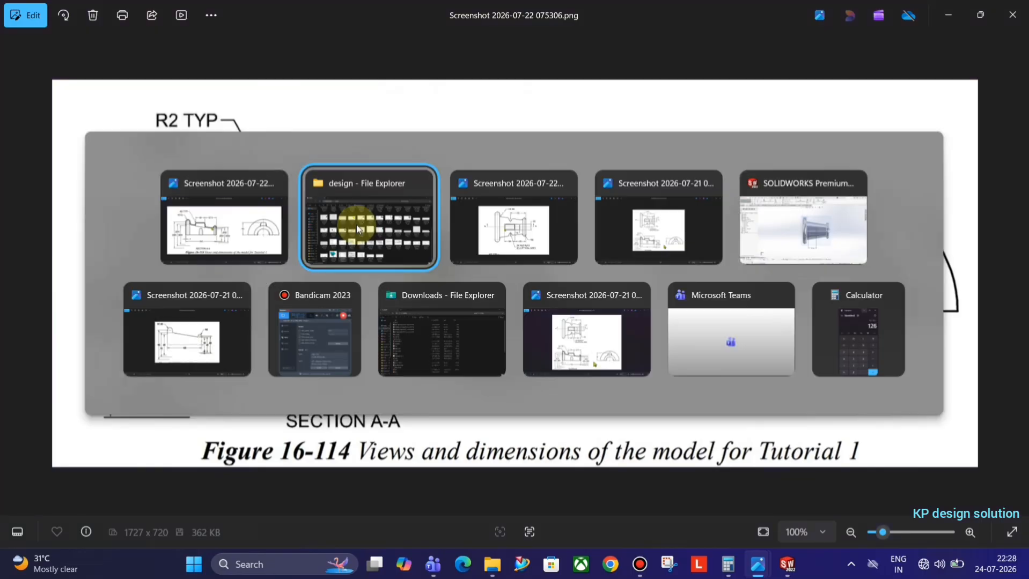
{"action": "key", "text": "alt+Tab"}
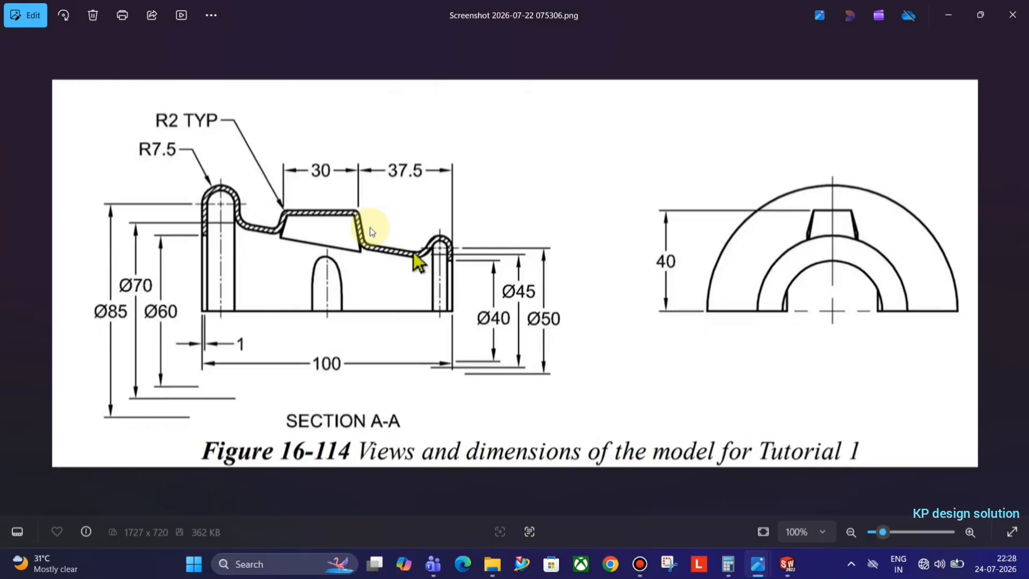
{"action": "key", "text": "alt+Tab"}
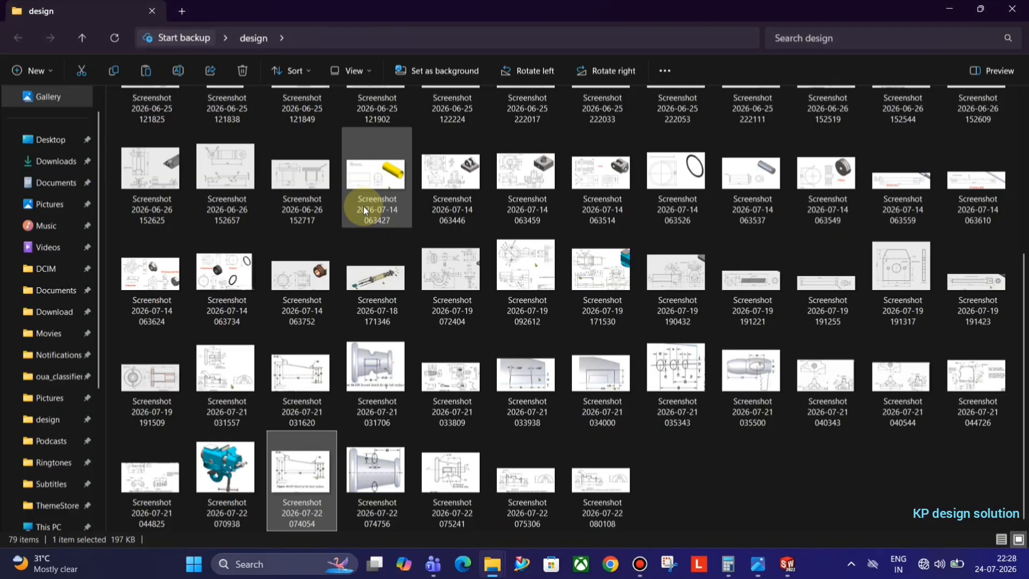
{"action": "key", "text": "alt+Tab"}
{"action": "key", "text": "alt+Tab"}
{"action": "key", "text": "alt+Tab"}
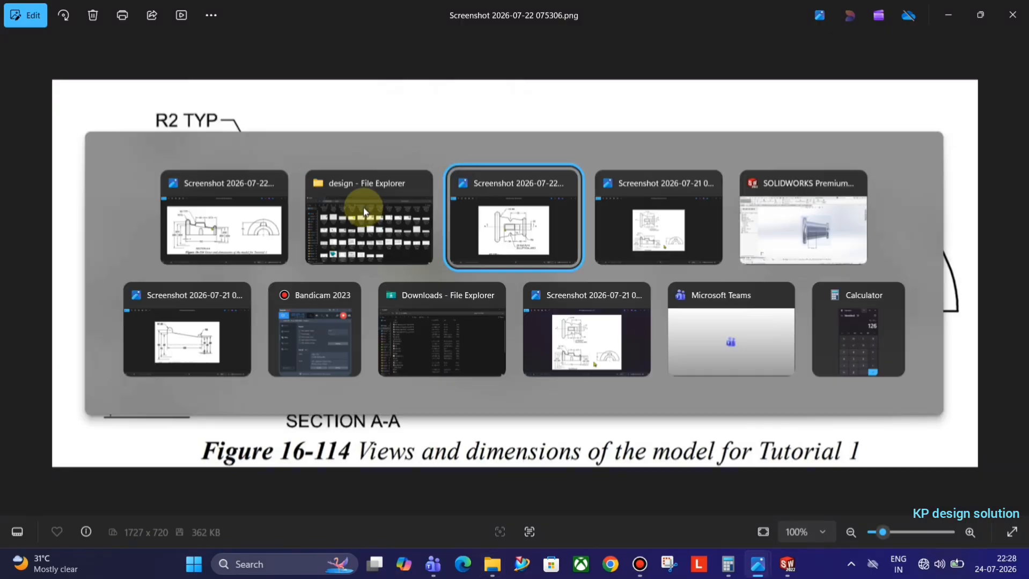
{"action": "key", "text": "alt+Tab"}
{"action": "key", "text": "alt+Tab"}
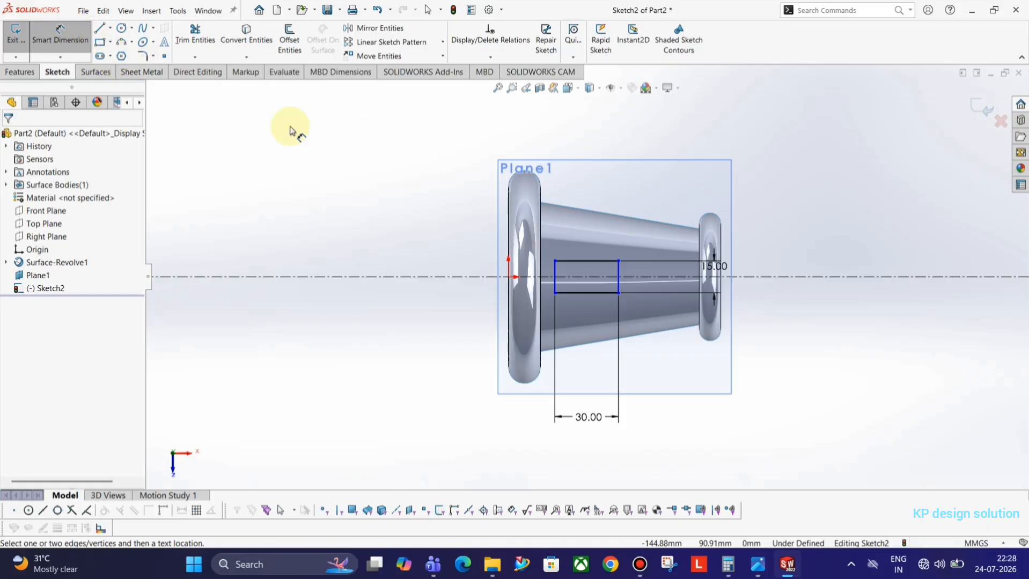
Dimension the rectangle's right corner 37.5 mm from the body's right end edge
{"action": "left_click", "coordinate": [719, 253]}
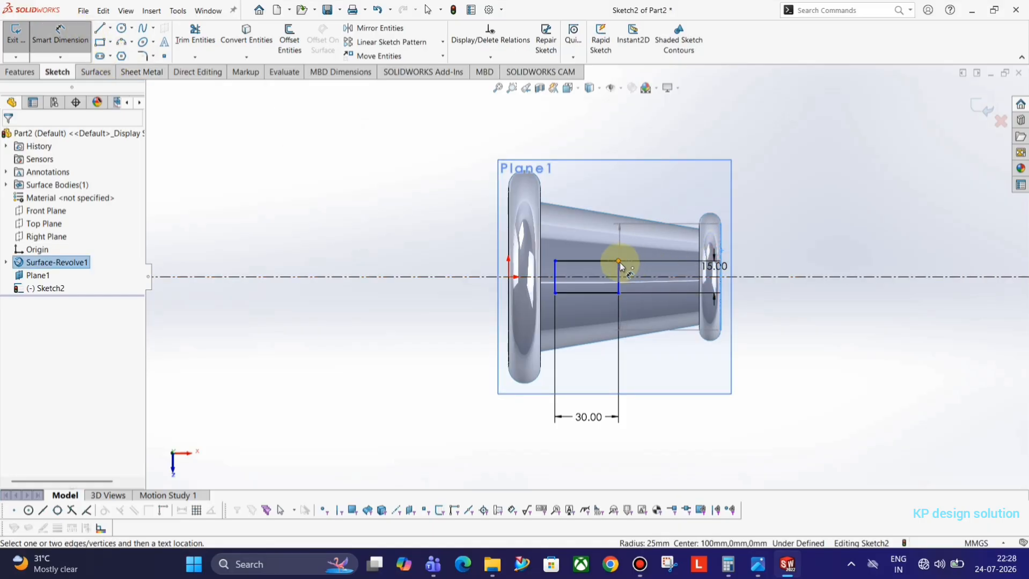
{"action": "left_click", "coordinate": [619, 262]}
{"action": "left_click", "coordinate": [649, 196]}
{"action": "type", "text": "3"}
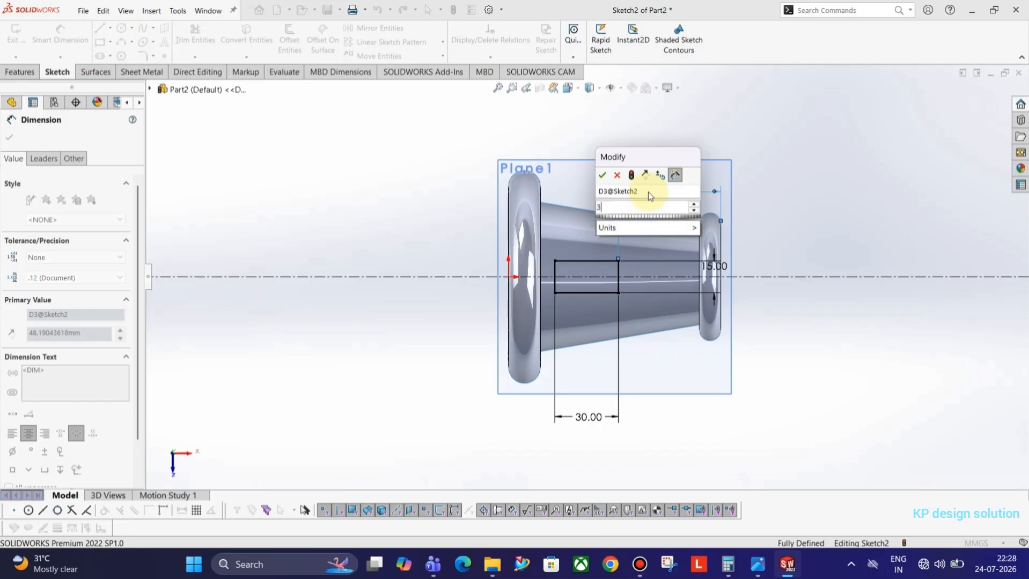
{"action": "type", "text": "7.5"}
{"action": "key", "text": "Return"}
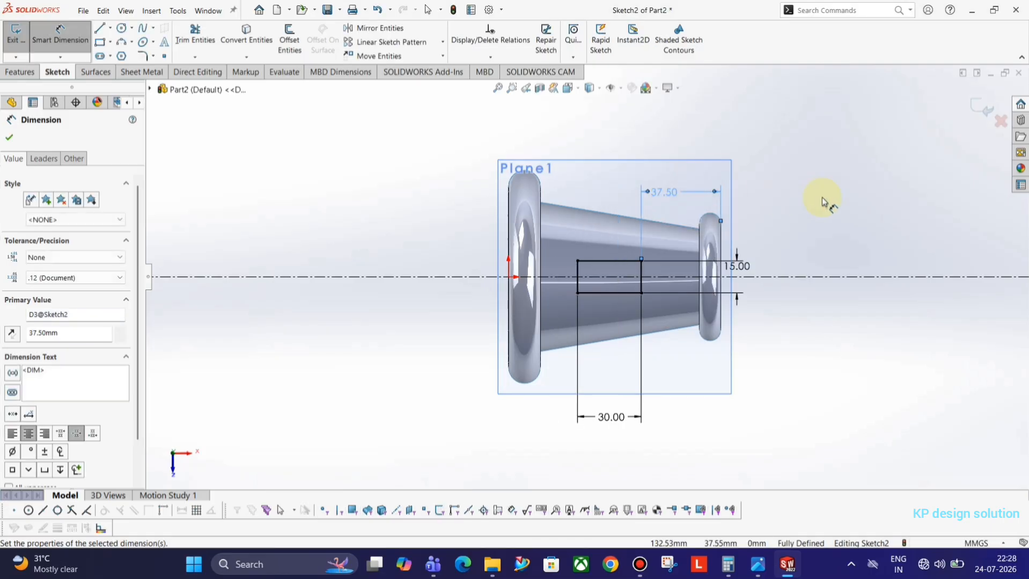
Compare the now fully defined sketch against the reference drawings
{"action": "key", "text": "alt+Tab"}
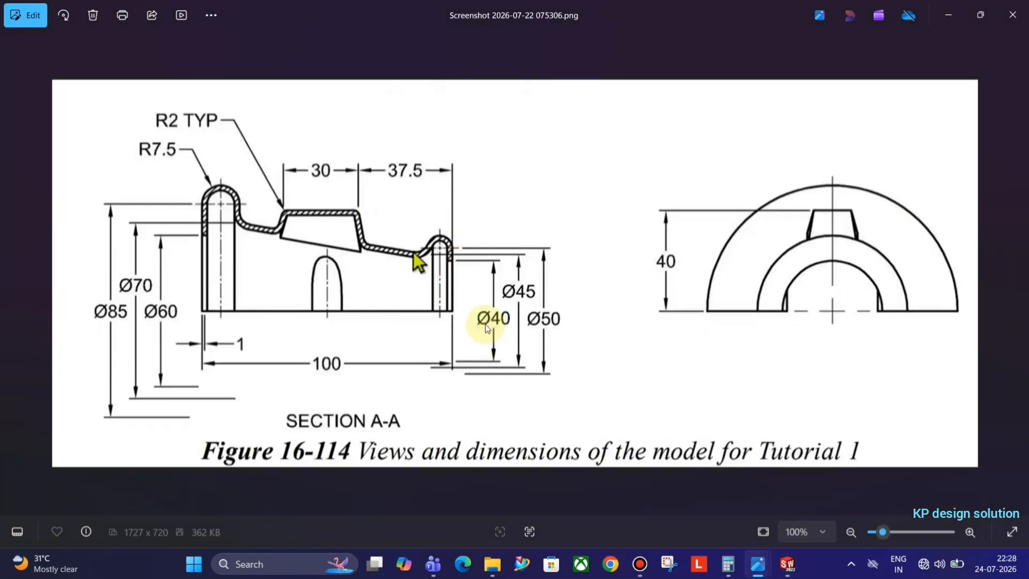
{"action": "key", "text": "alt+Tab"}
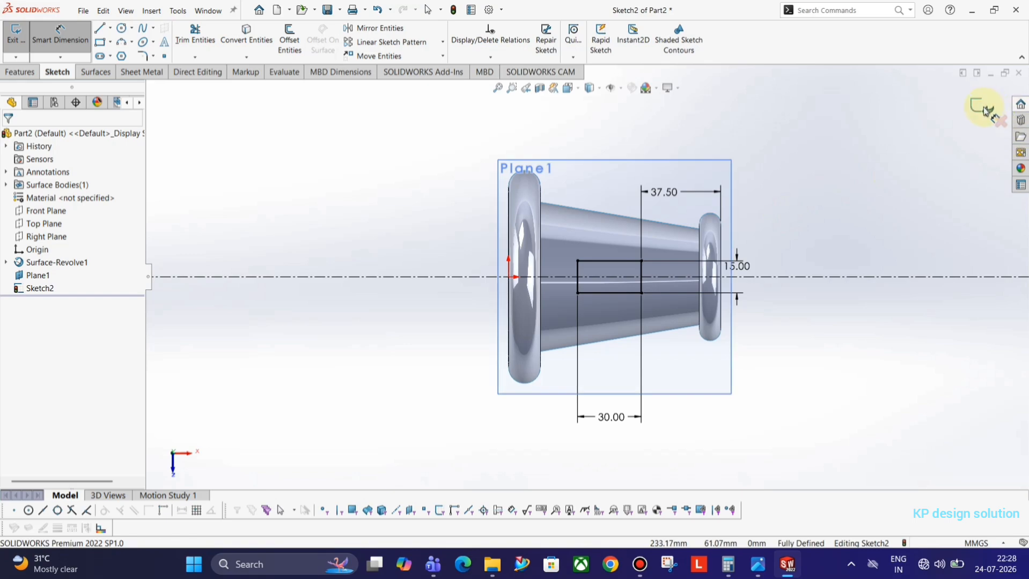
{"action": "key", "text": "alt+Tab"}
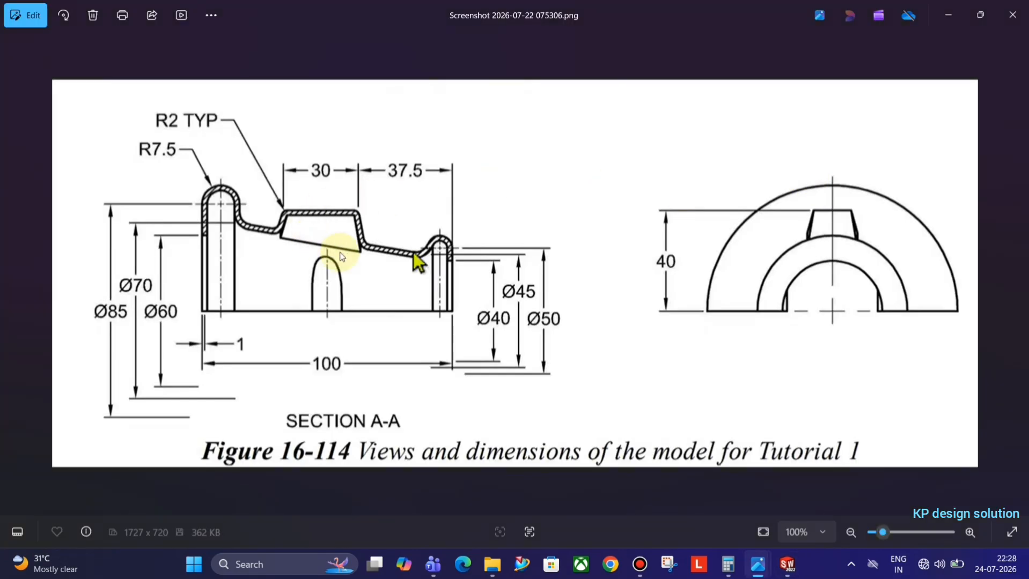
{"action": "key", "text": "Left"}
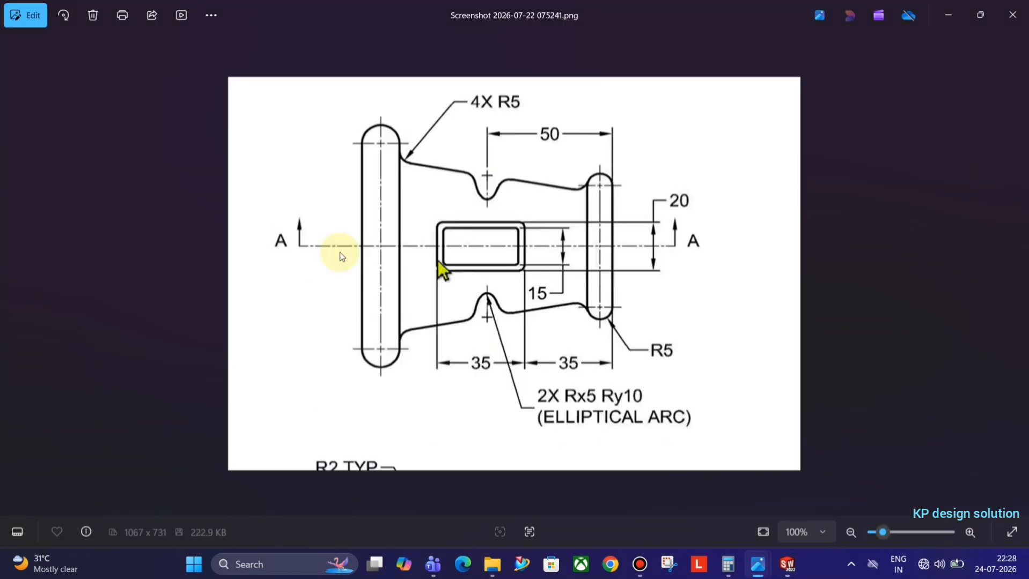
{"action": "key", "text": "alt+Tab"}
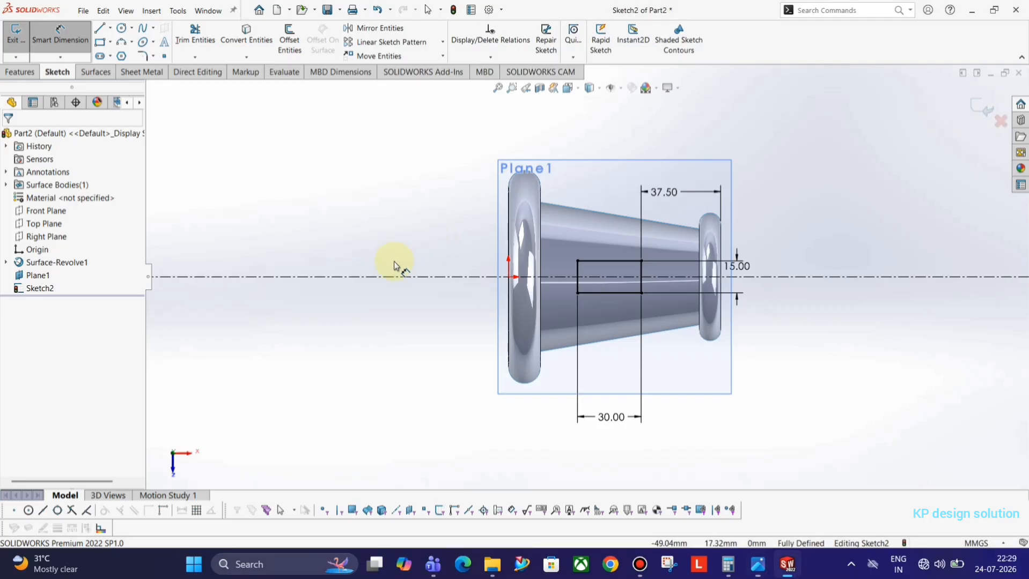
Close Sketch2 and begin Sketch3 on the Top Plane, viewing the model from above
{"action": "left_click", "coordinate": [979, 111]}
{"action": "mouse_move", "coordinate": [643, 391]}
{"action": "middle_mouse_down"}
{"action": "mouse_move", "coordinate": [647, 271]}
{"action": "mouse_move", "coordinate": [625, 172]}
{"action": "mouse_move", "coordinate": [641, 145]}
{"action": "mouse_move", "coordinate": [648, 164]}
{"action": "middle_mouse_up"}
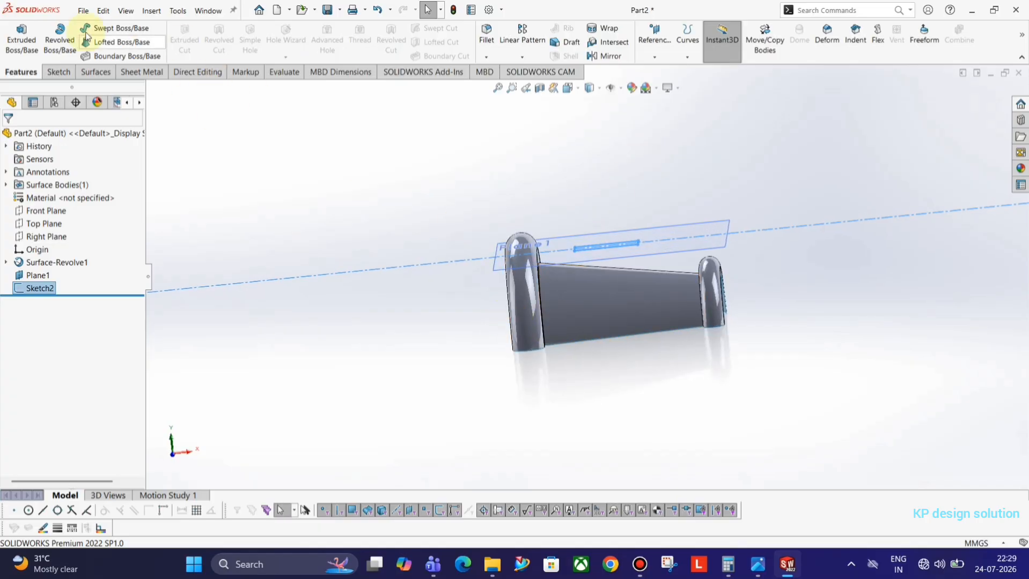
{"action": "left_click", "coordinate": [59, 71]}
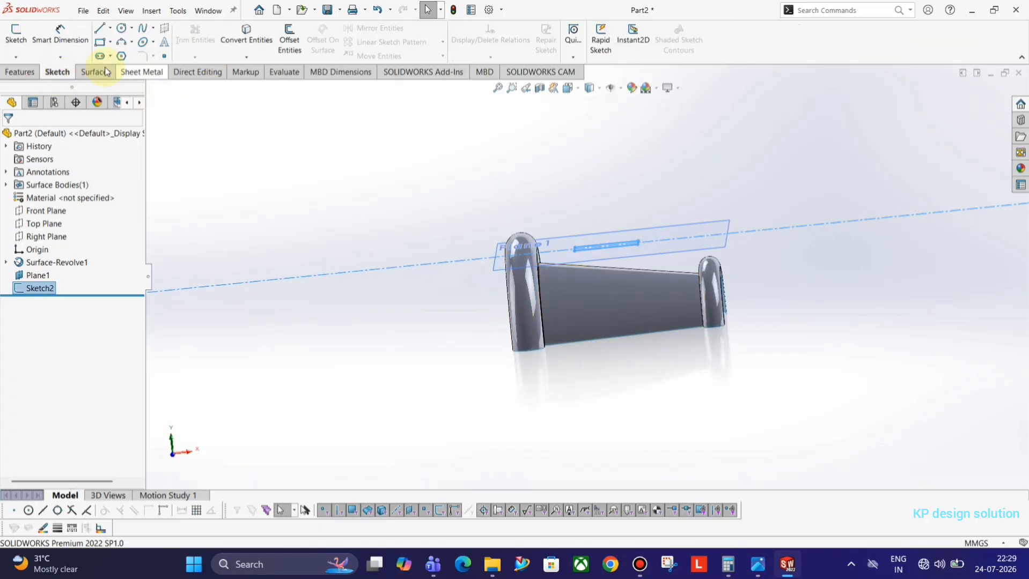
{"action": "left_click", "coordinate": [14, 36]}
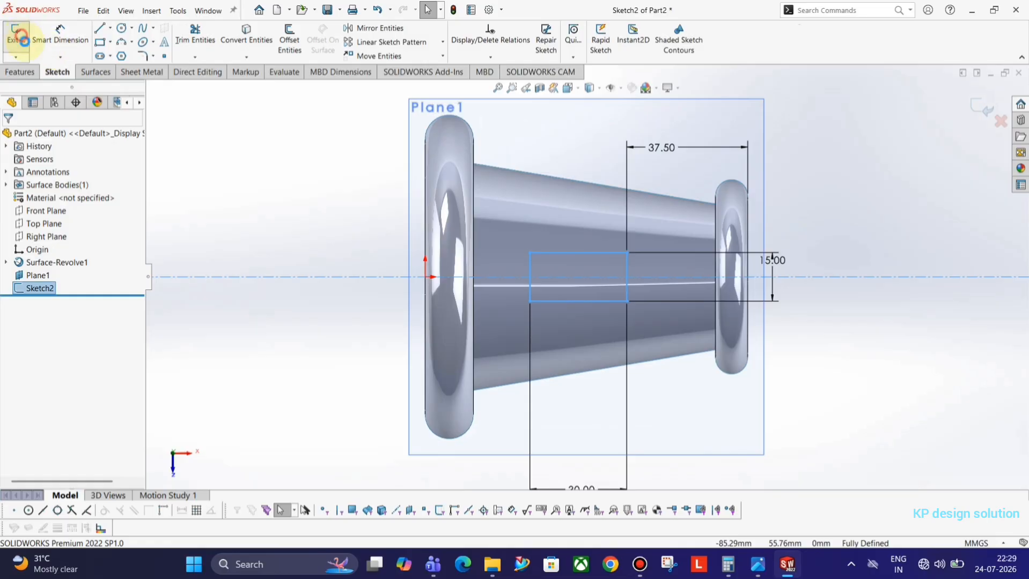
{"action": "left_click", "coordinate": [15, 37]}
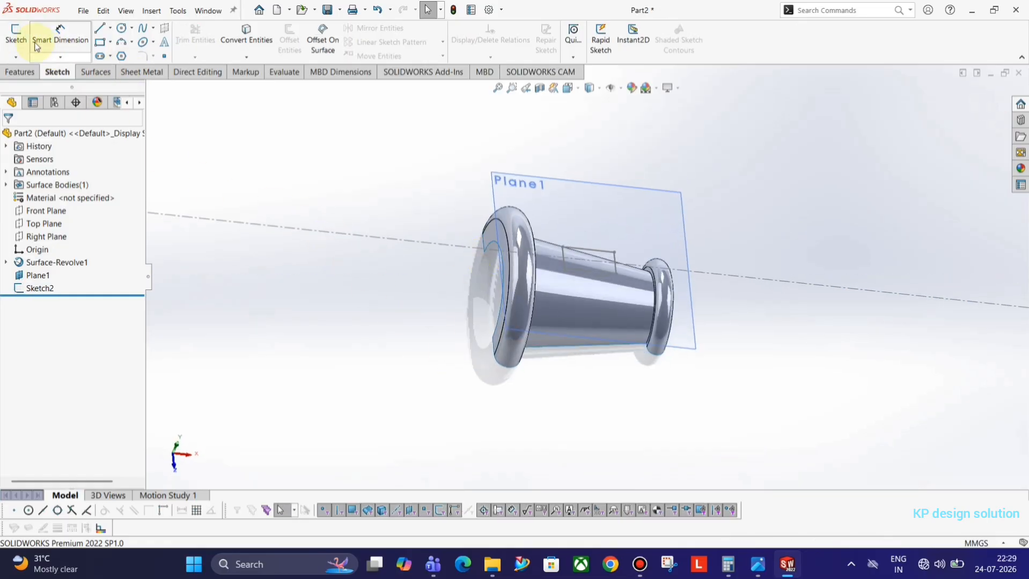
{"action": "left_click", "coordinate": [15, 36]}
{"action": "left_click", "coordinate": [151, 89]}
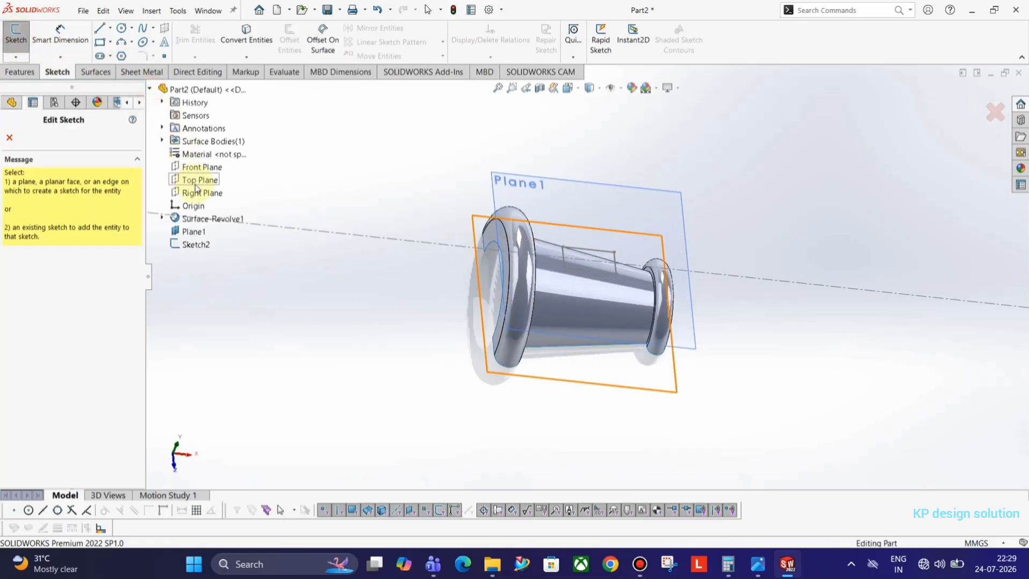
{"action": "middle_click_drag", "start_coordinate": [610, 355], "coordinate": [597, 224]}
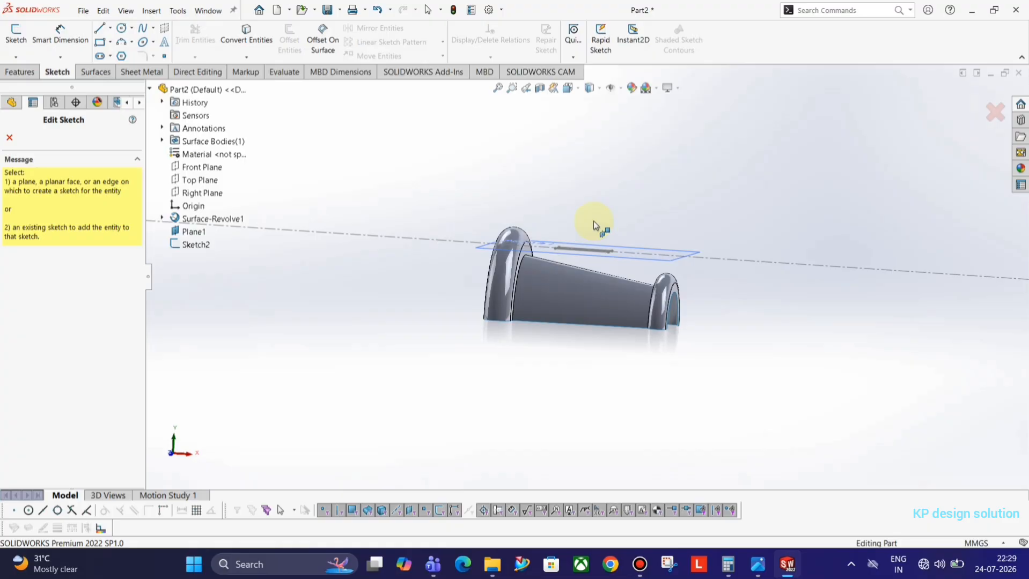
{"action": "left_click", "coordinate": [197, 180]}
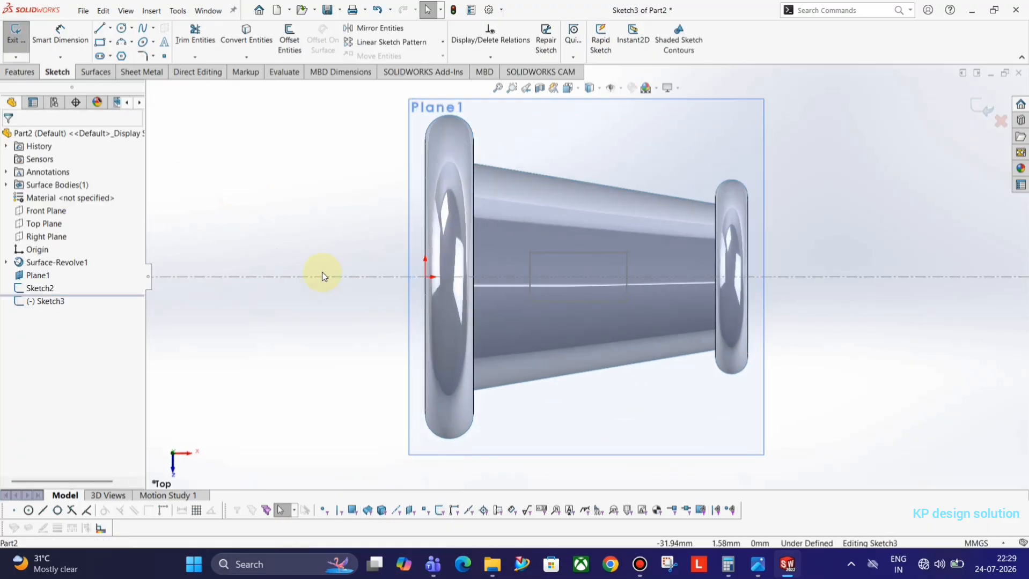
Draw the boss rectangle on the body in Sketch3
{"action": "left_click", "coordinate": [102, 41]}
{"action": "left_click", "coordinate": [518, 236]}
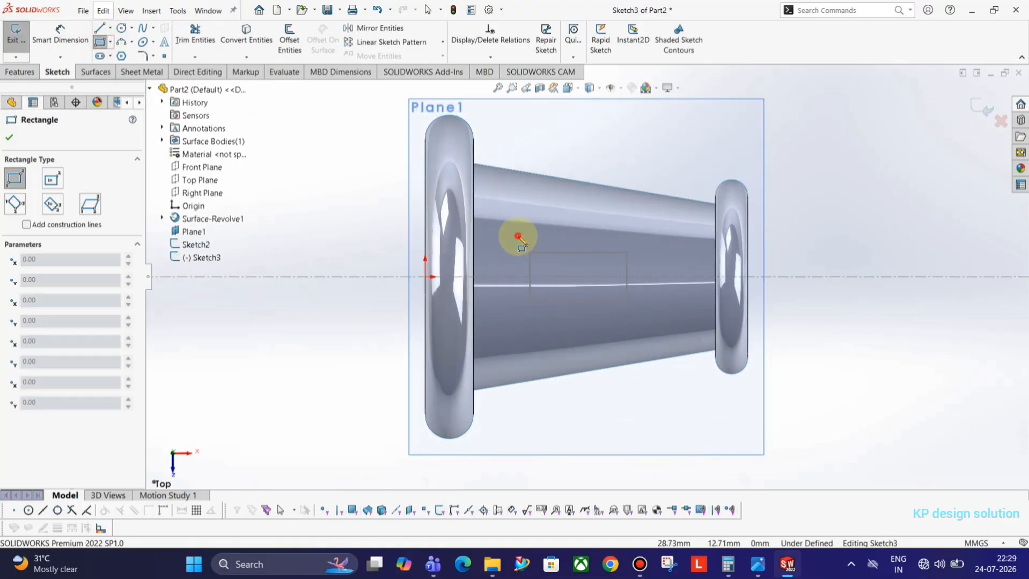
{"action": "left_click", "coordinate": [655, 321]}
{"action": "key", "text": "Escape"}
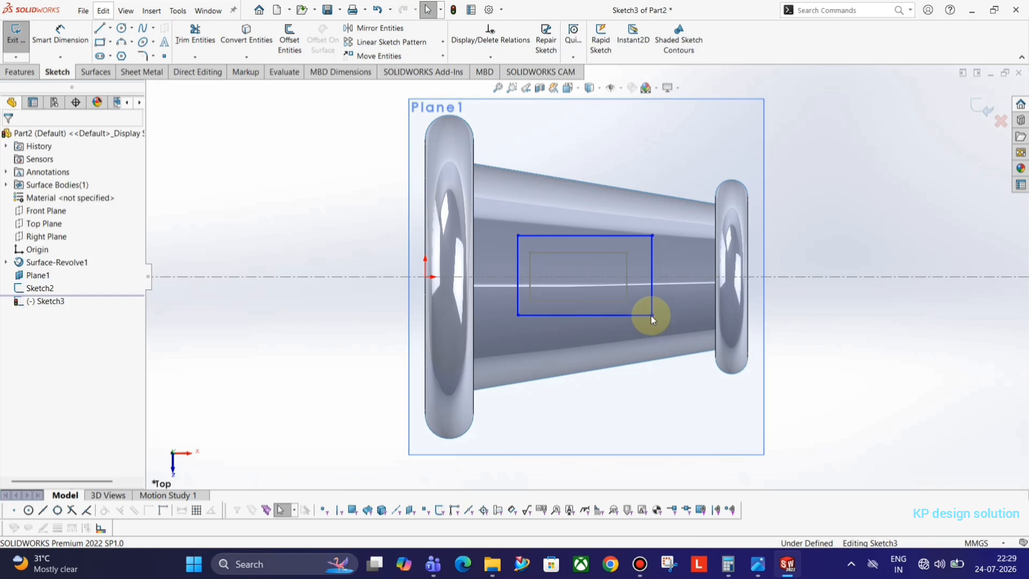
{"action": "key", "text": "alt+Tab"}
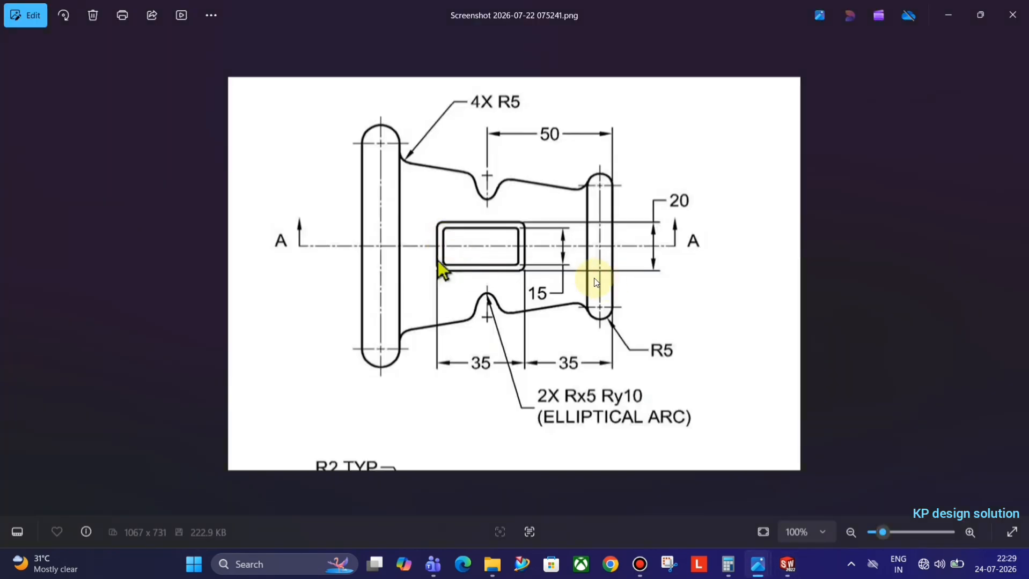
{"action": "key", "text": "alt+Tab"}
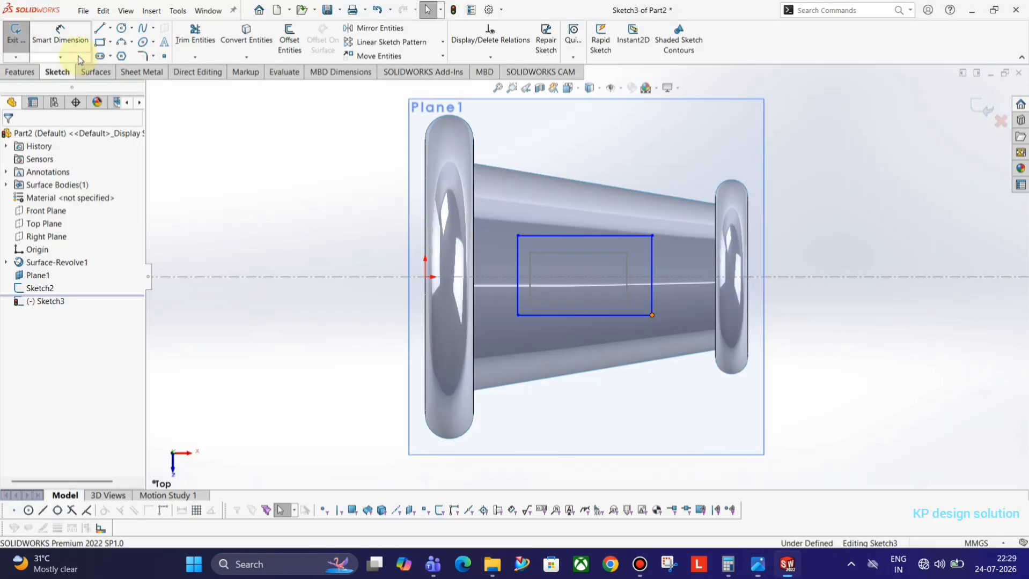
Dimension the rectangle's height to 20
{"action": "left_click", "coordinate": [60, 33]}
{"action": "left_click", "coordinate": [644, 237]}
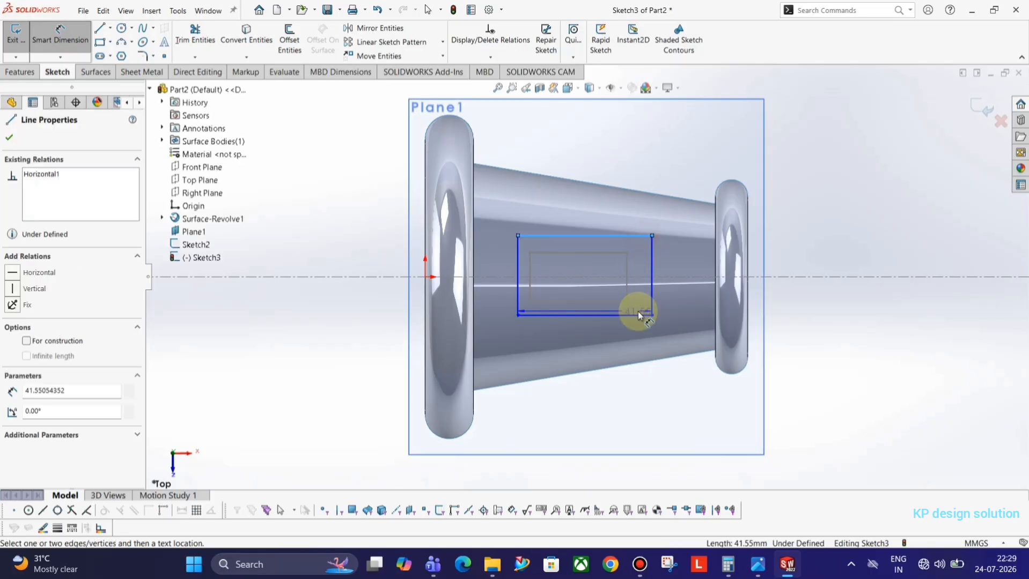
{"action": "left_click", "coordinate": [641, 320]}
{"action": "left_click", "coordinate": [818, 262]}
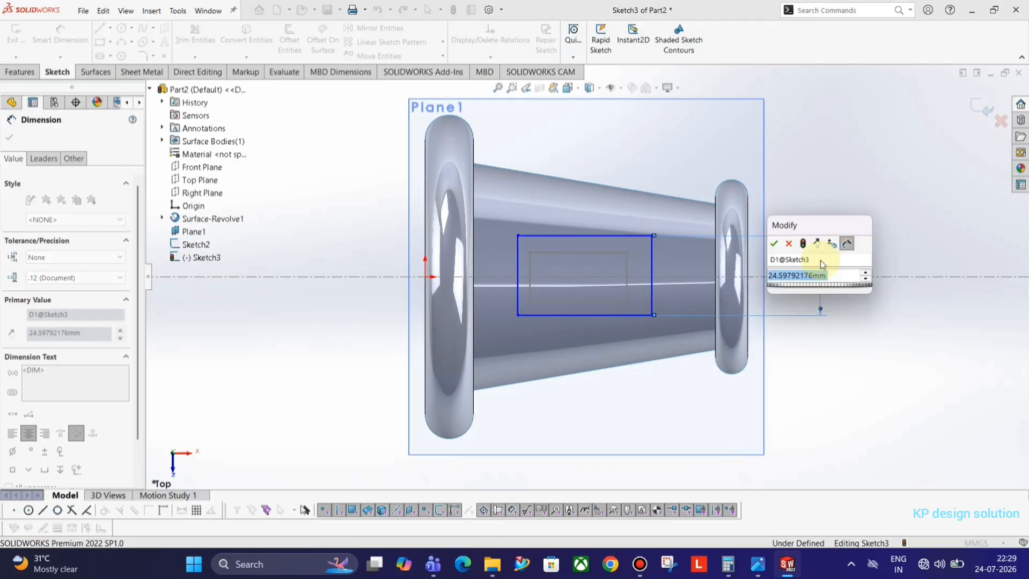
{"action": "type", "text": "20"}
{"action": "key", "text": "Return"}
{"action": "key", "text": "Escape"}
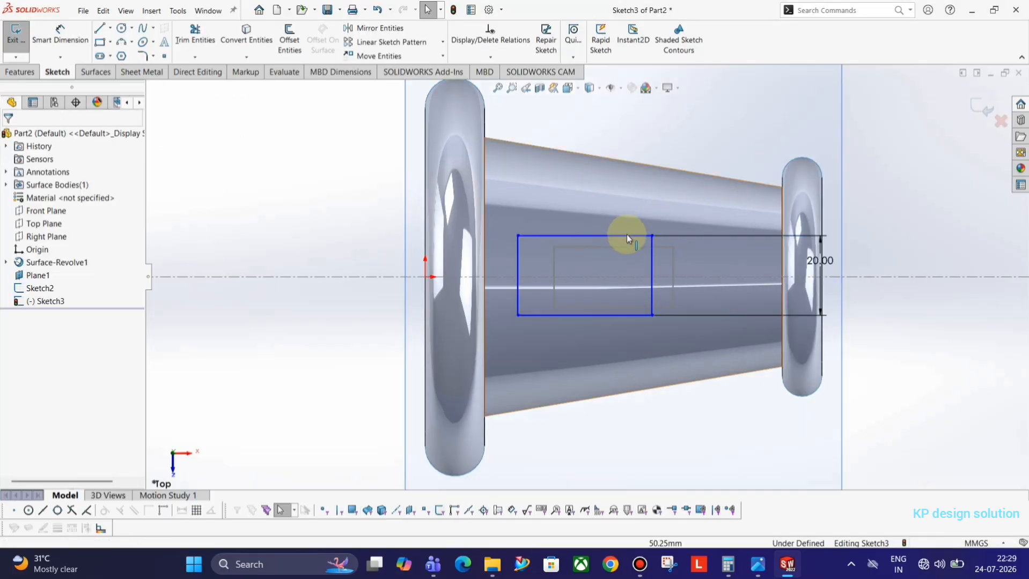
Relate the rectangle's top and bottom edges to the centerline
{"action": "left_click", "coordinate": [627, 236]}
{"action": "left_click", "coordinate": [634, 315], "text": "ctrl"}
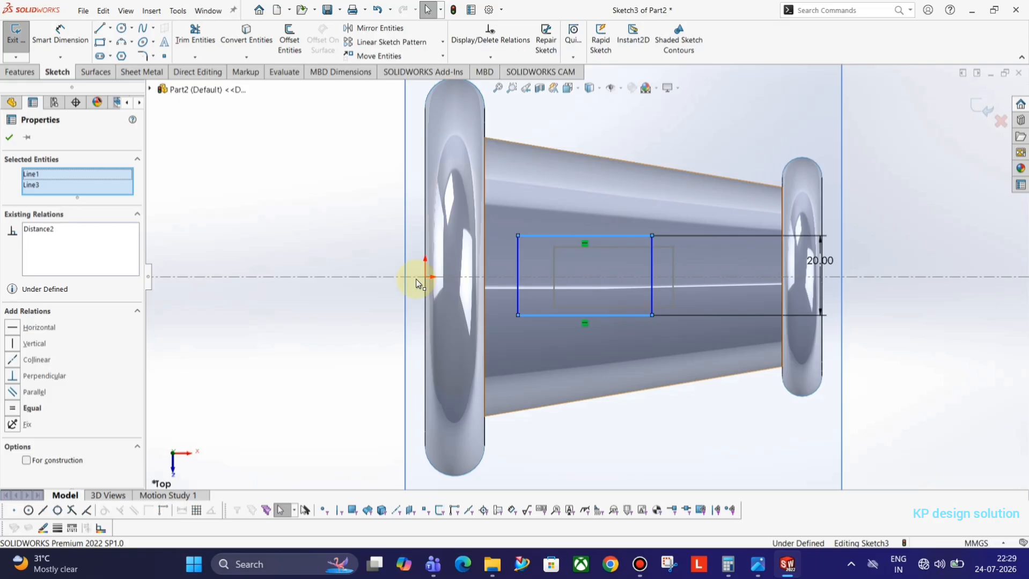
{"action": "left_click", "coordinate": [375, 278], "text": "ctrl"}
{"action": "left_click", "coordinate": [529, 229]}
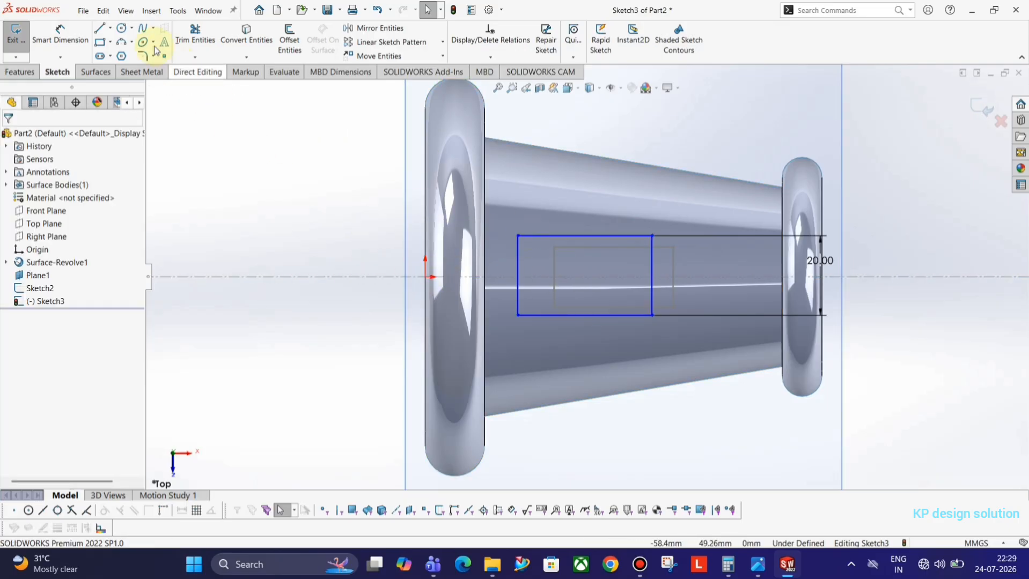
Add a horizontal construction line through the origin
{"action": "left_click", "coordinate": [100, 28]}
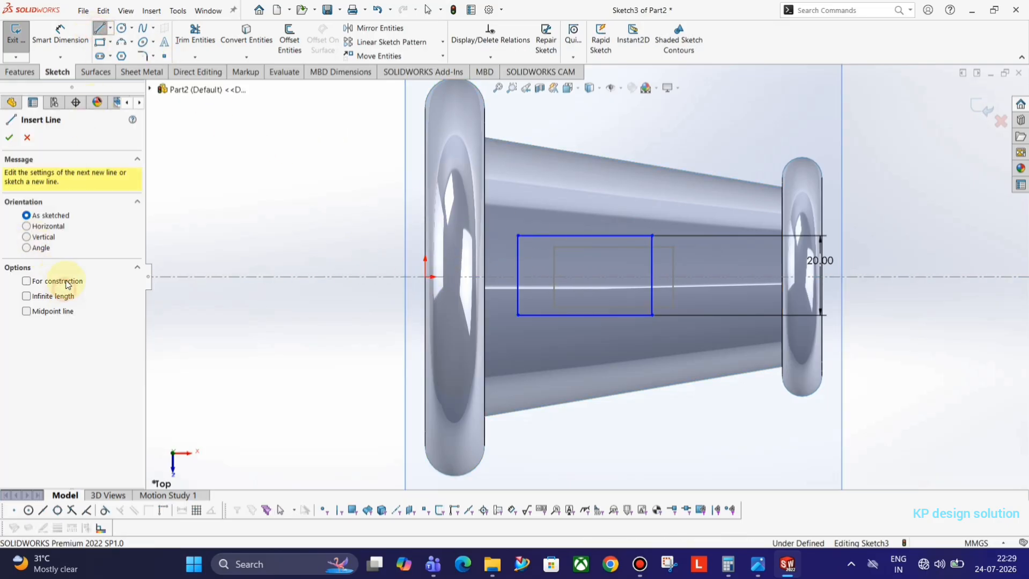
{"action": "left_click", "coordinate": [426, 277]}
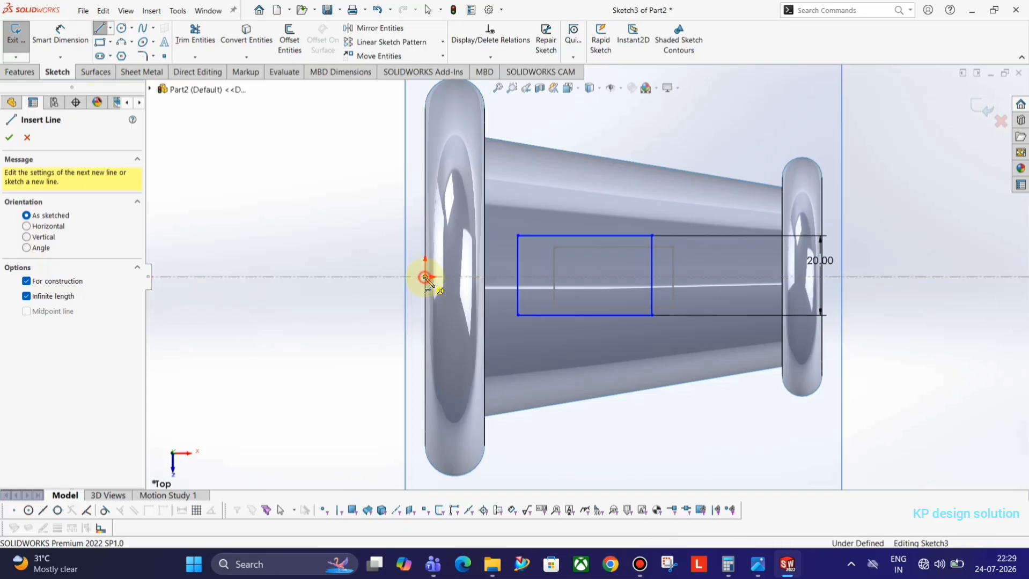
{"action": "left_click", "coordinate": [374, 279]}
{"action": "key", "text": "Escape"}
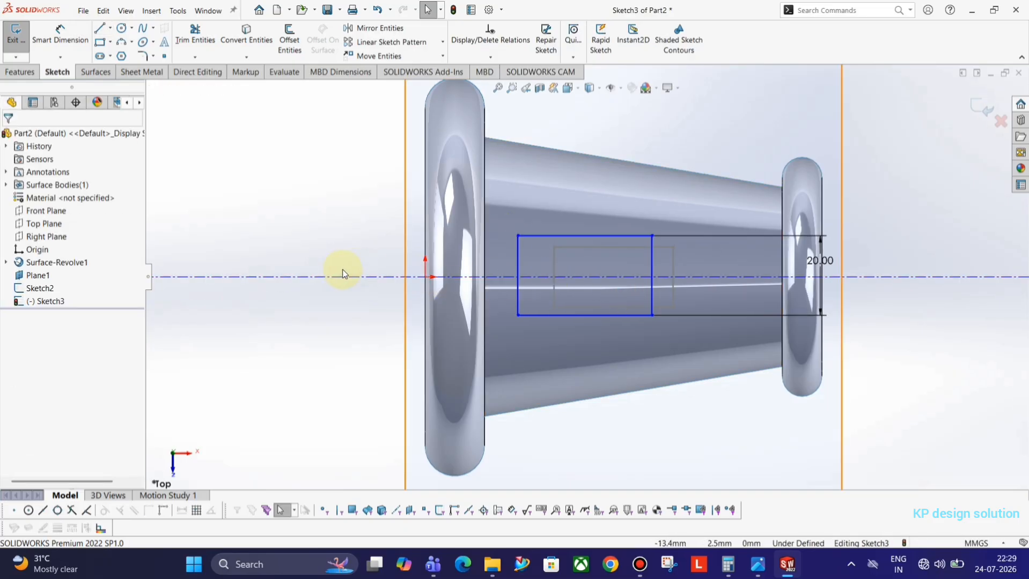
{"action": "left_click_drag", "start_coordinate": [346, 277], "coordinate": [361, 326]}
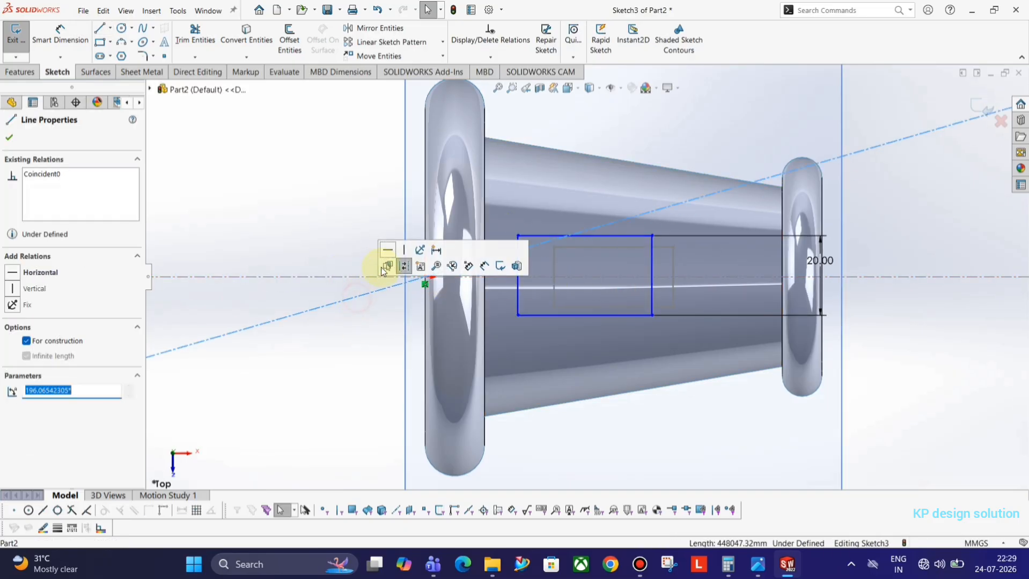
{"action": "left_click", "coordinate": [399, 266]}
{"action": "left_click", "coordinate": [299, 215]}
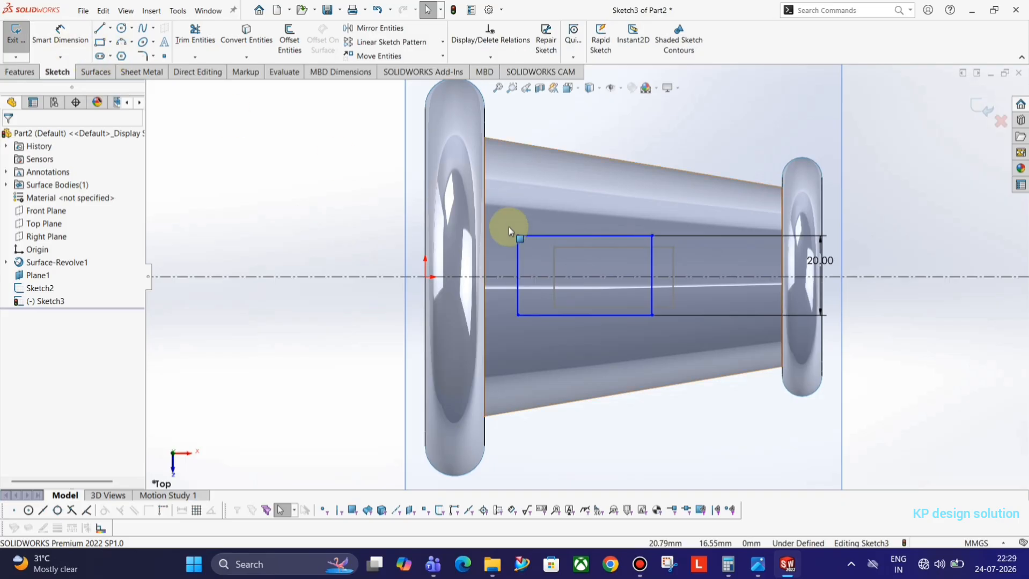
Relate the rectangle's long edges to the construction line
{"action": "left_click", "coordinate": [580, 316]}
{"action": "left_click", "coordinate": [579, 317], "text": "ctrl"}
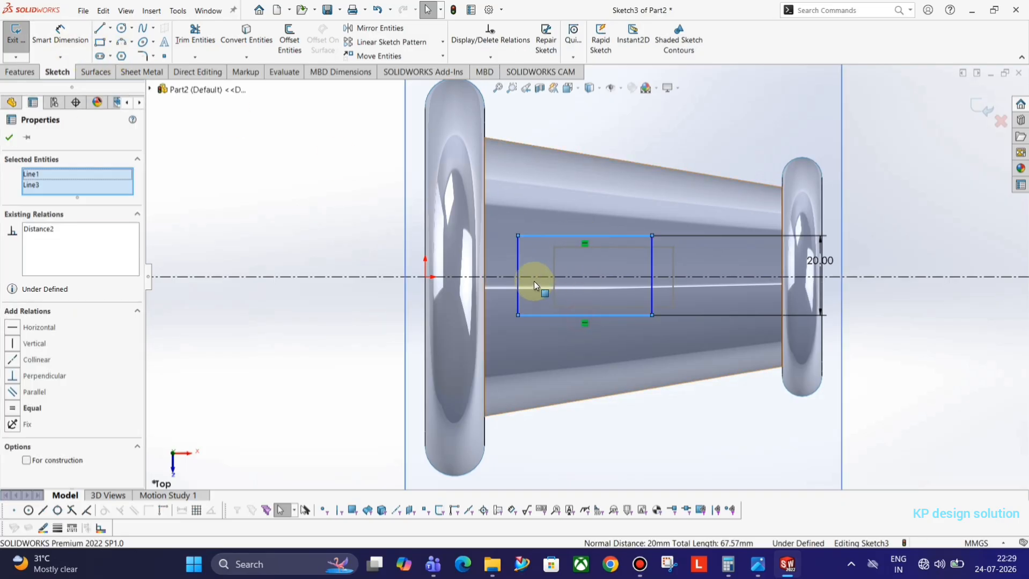
{"action": "left_click", "coordinate": [569, 276], "text": "ctrl"}
{"action": "left_click", "coordinate": [624, 234]}
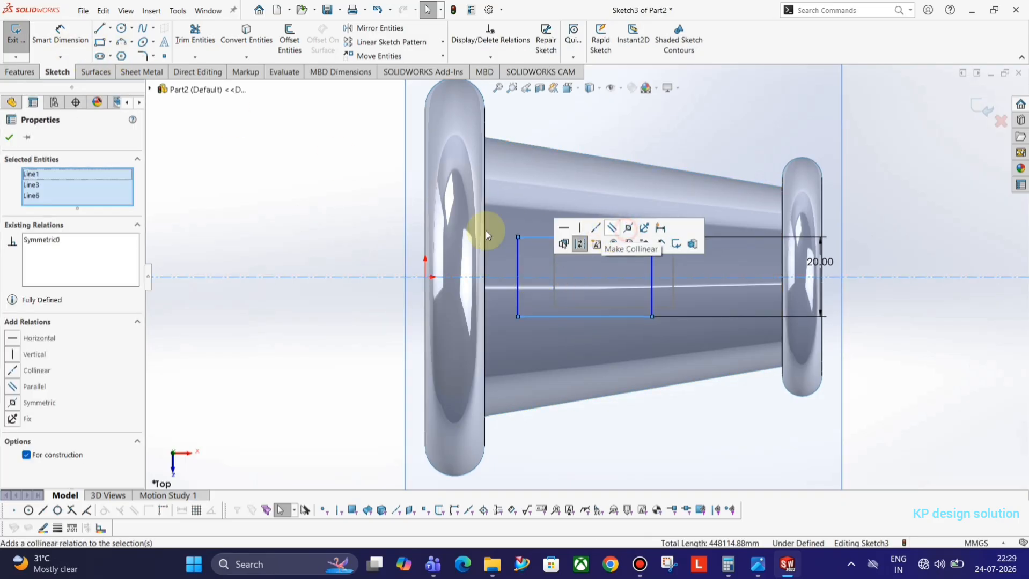
{"action": "left_click", "coordinate": [338, 229]}
Dimension the rectangle's width to 35
{"action": "key", "text": "alt+Tab"}
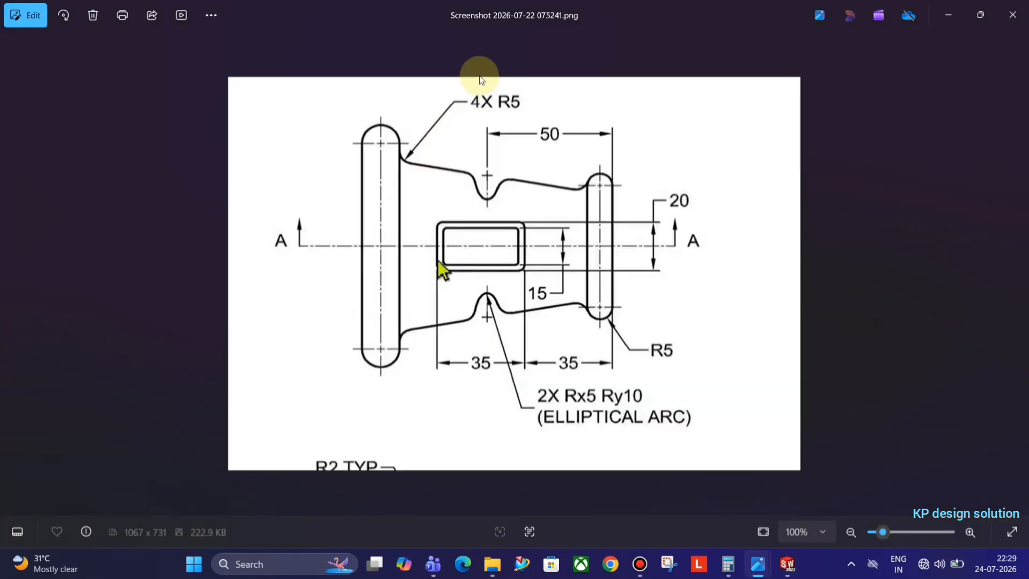
{"action": "key", "text": "alt+Tab"}
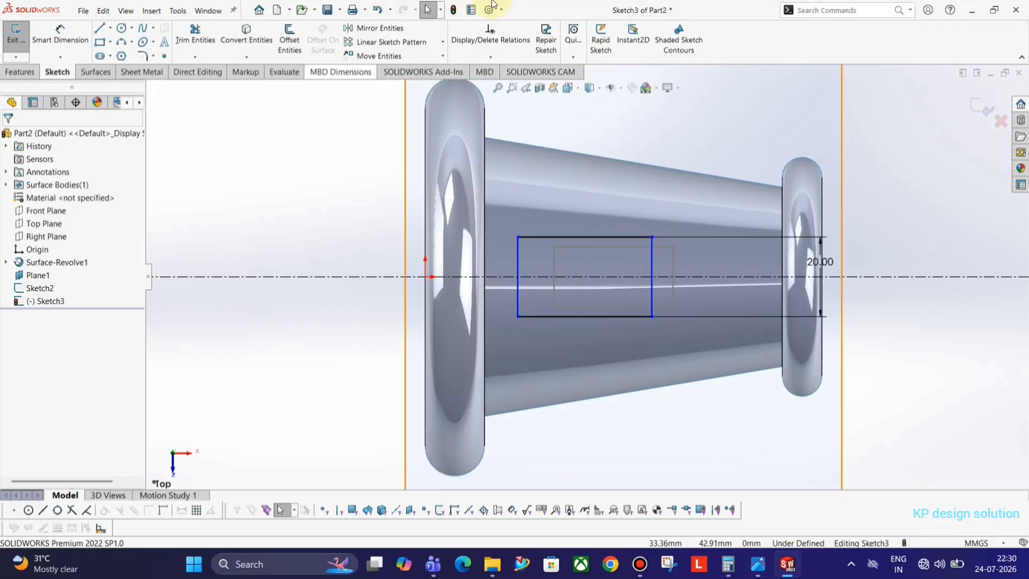
{"action": "left_click", "coordinate": [59, 33]}
{"action": "left_click", "coordinate": [518, 287]}
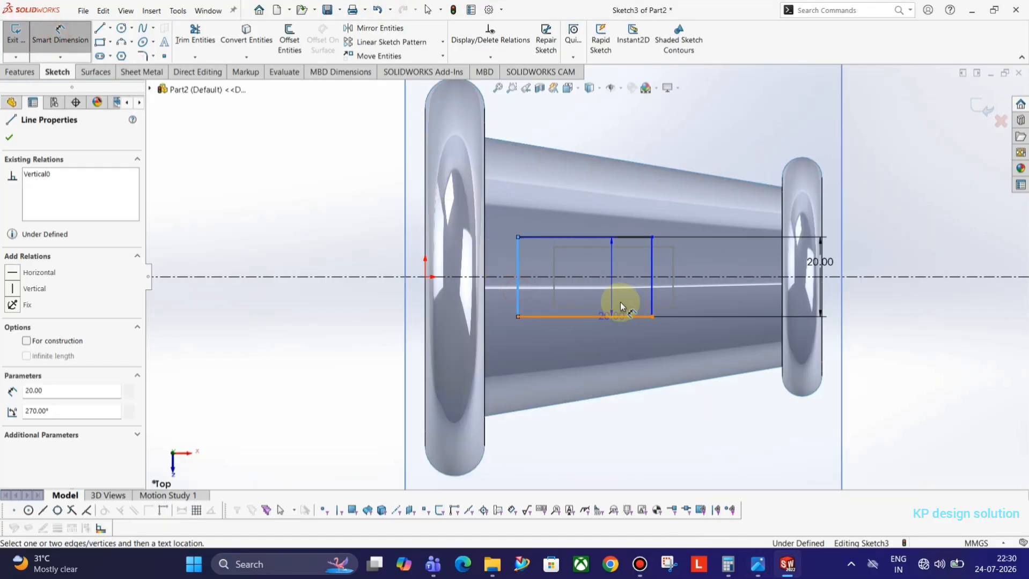
{"action": "left_click", "coordinate": [650, 301]}
{"action": "left_click", "coordinate": [621, 429]}
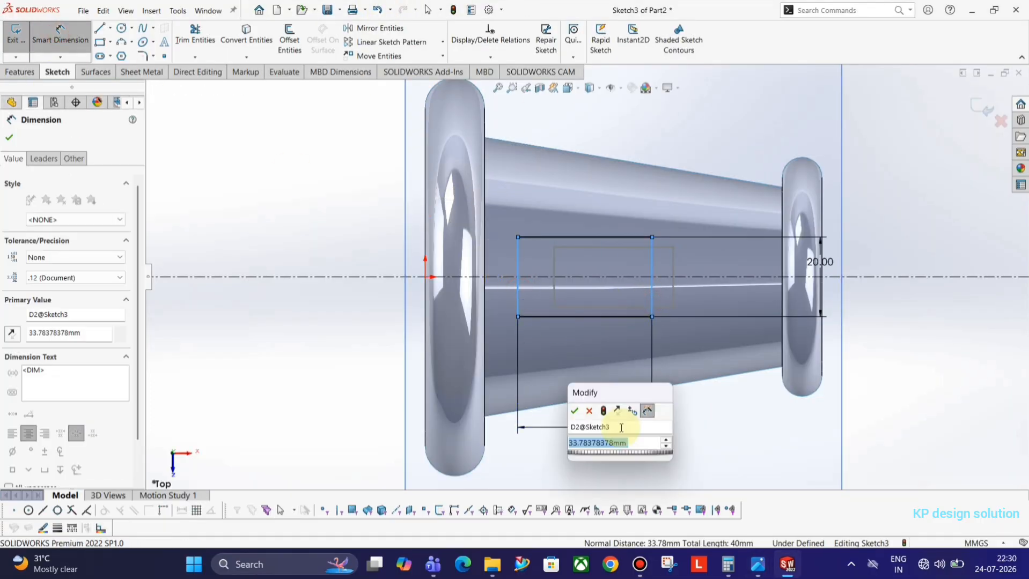
{"action": "type", "text": "35"}
{"action": "key", "text": "Return"}
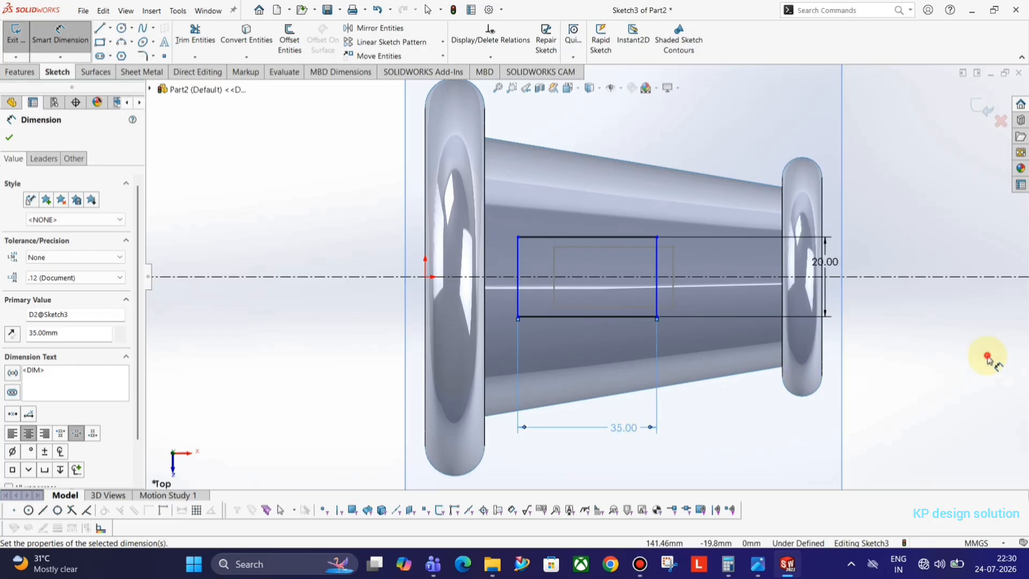
{"action": "left_click", "coordinate": [987, 355]}
Set the rectangle 35 from the body's right edge and exit the sketch
{"action": "key", "text": "alt+Tab"}
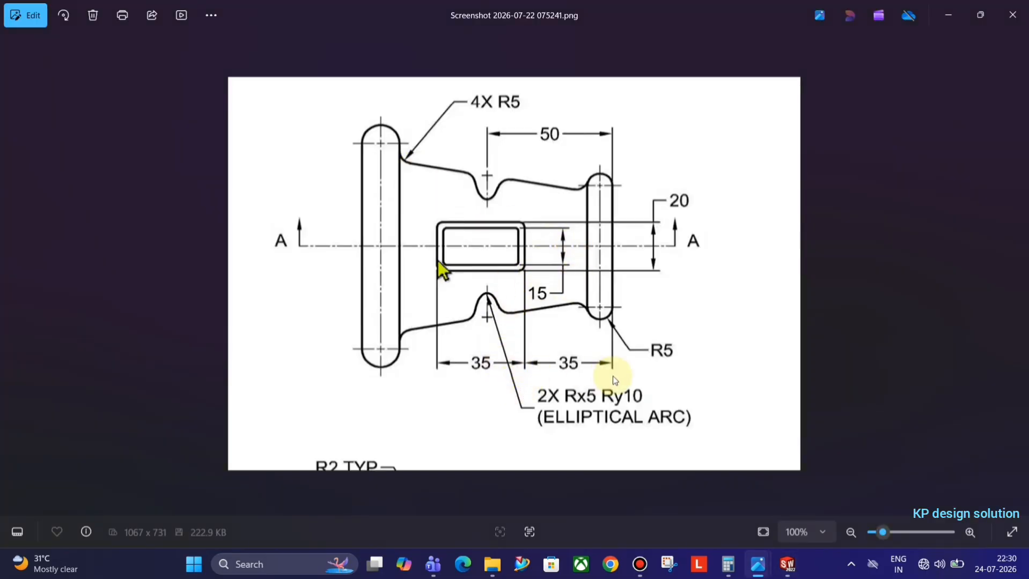
{"action": "key", "text": "alt+Tab"}
{"action": "left_click", "coordinate": [60, 38]}
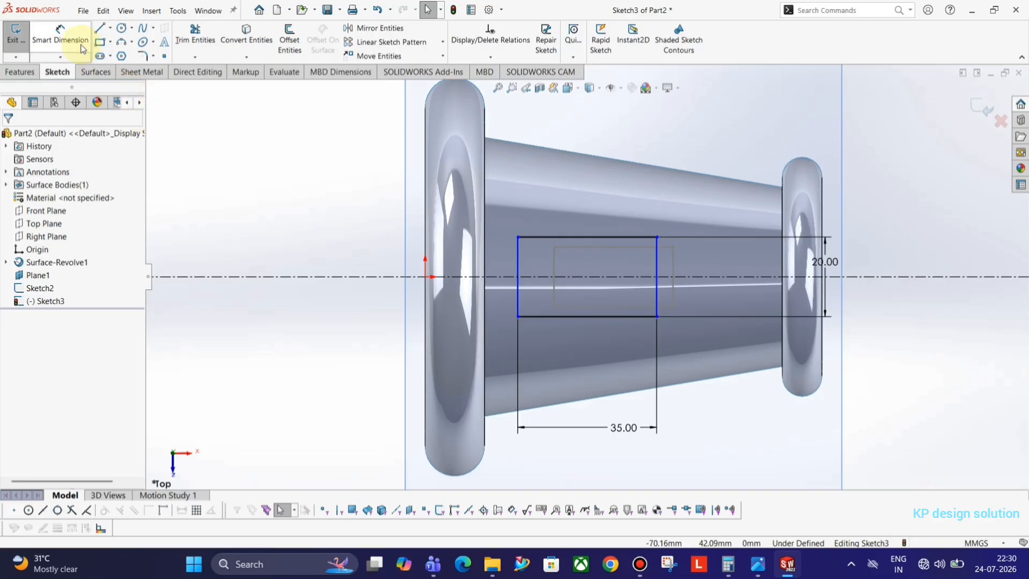
{"action": "left_click", "coordinate": [658, 314]}
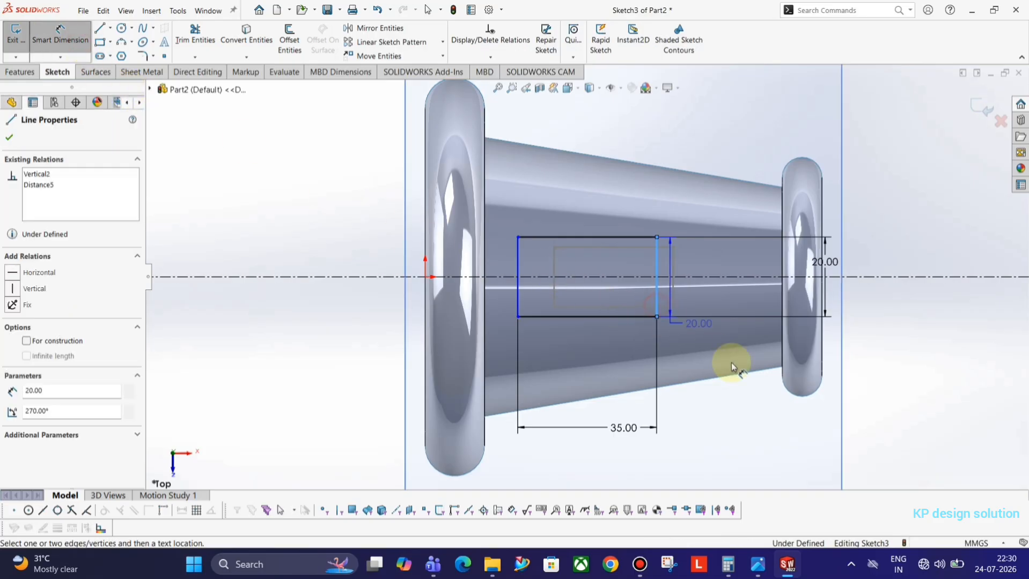
{"action": "left_click", "coordinate": [823, 338]}
{"action": "left_click", "coordinate": [733, 434]}
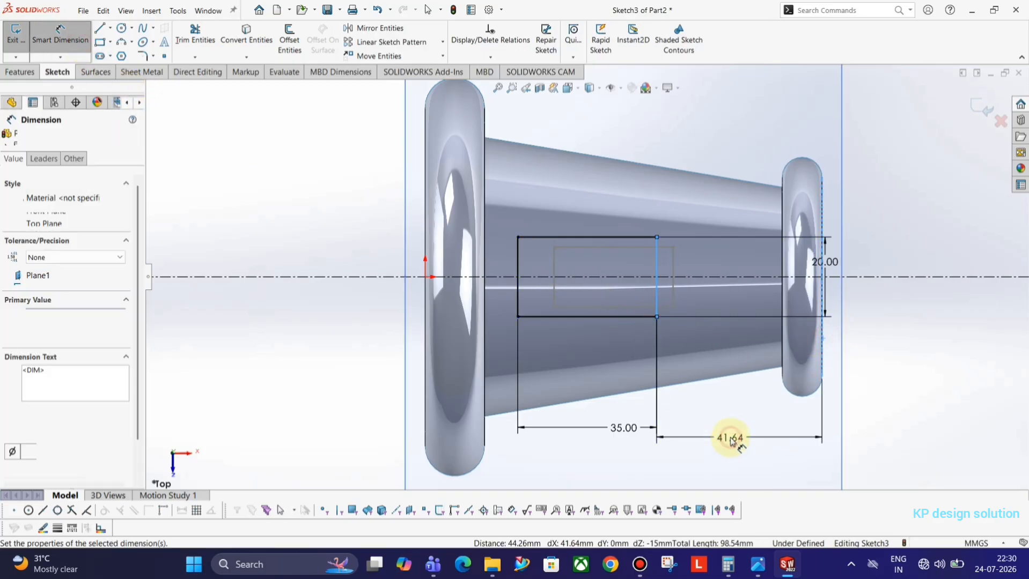
{"action": "type", "text": "35"}
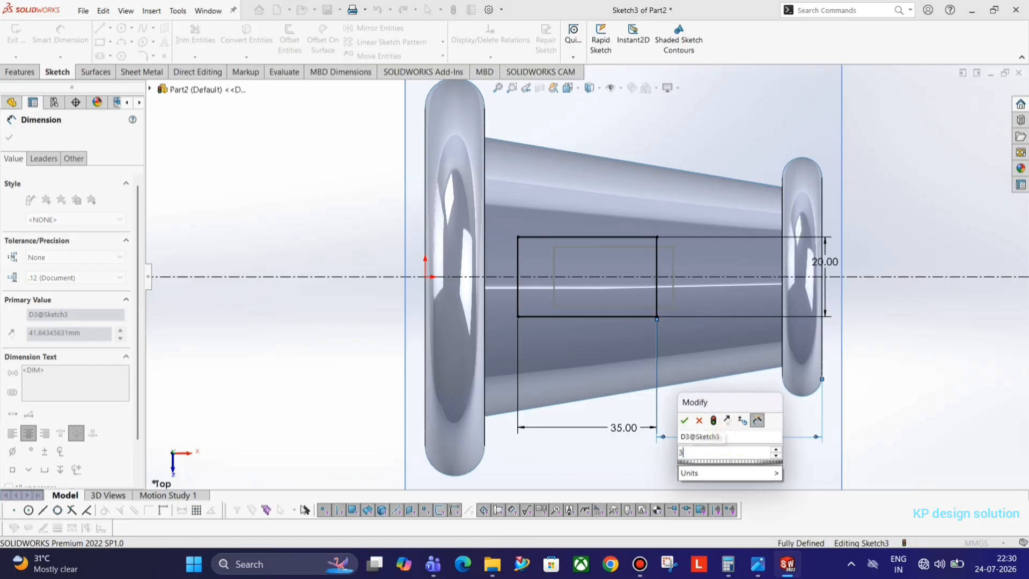
{"action": "key", "text": "Return"}
{"action": "key", "text": "Escape"}
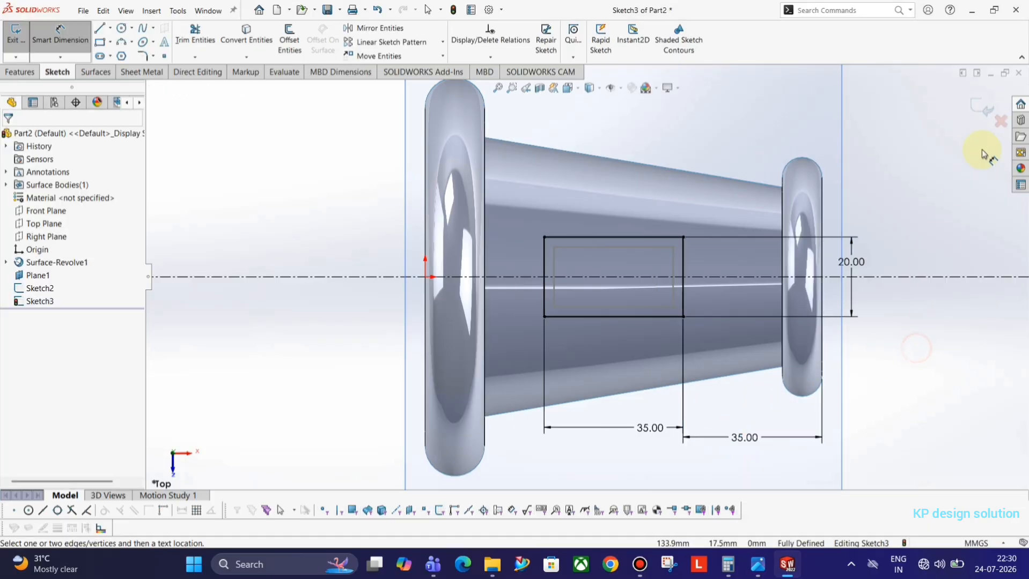
{"action": "left_click", "coordinate": [985, 107]}
{"action": "scroll", "coordinate": [587, 291], "scroll_direction": "up", "scroll_amount": 3}
Start a lofted surface with Sketch2 as its first profile, replacing the preselected one
{"action": "middle_click_drag", "start_coordinate": [587, 292], "coordinate": [523, 211]}
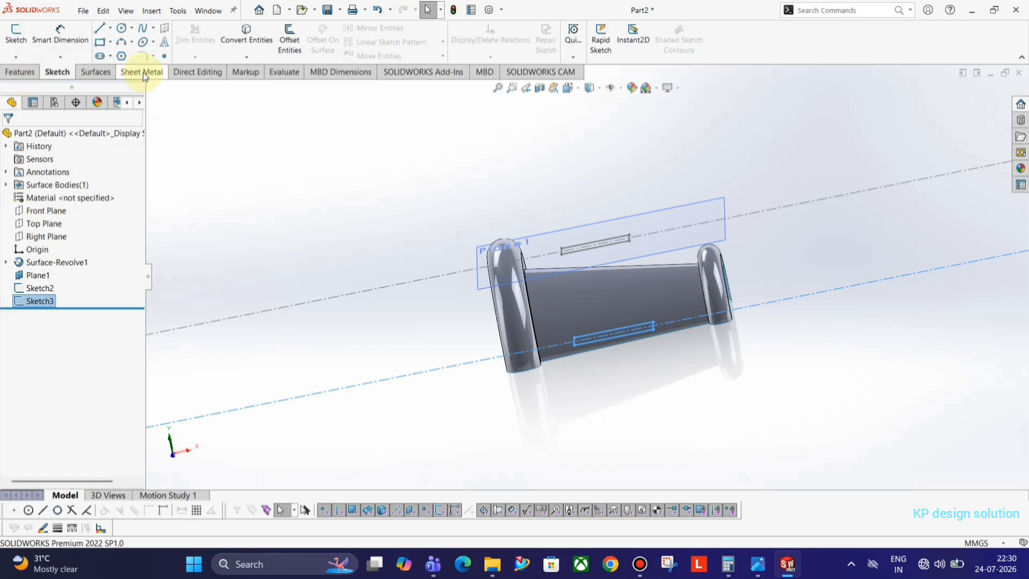
{"action": "left_click", "coordinate": [92, 72]}
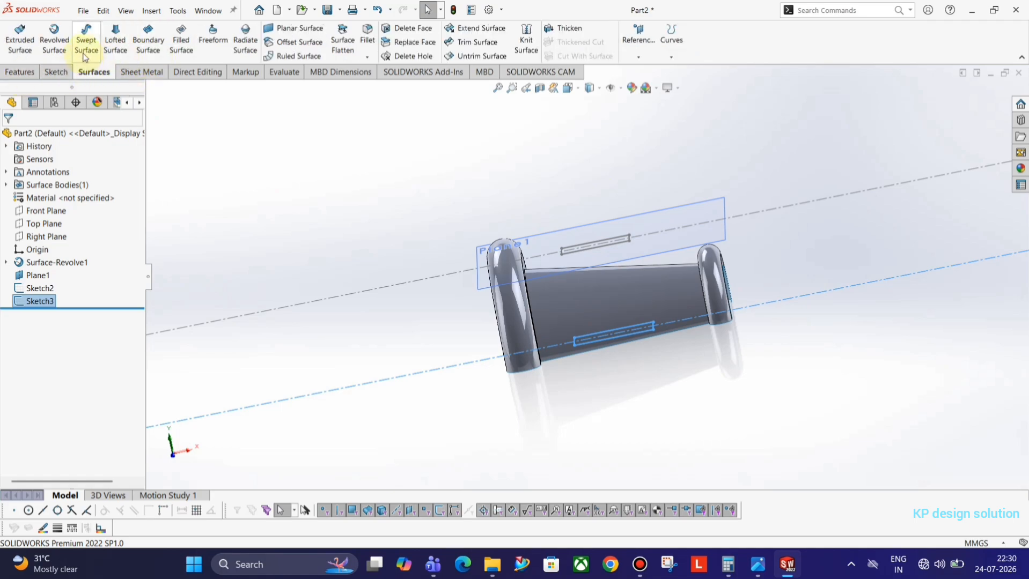
{"action": "left_click", "coordinate": [111, 43]}
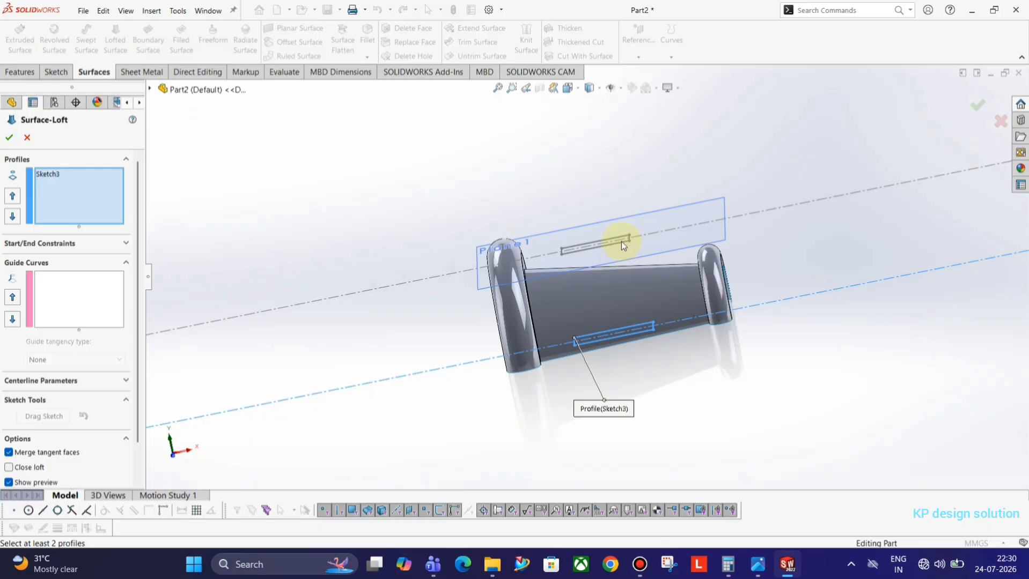
{"action": "right_click", "coordinate": [57, 179]}
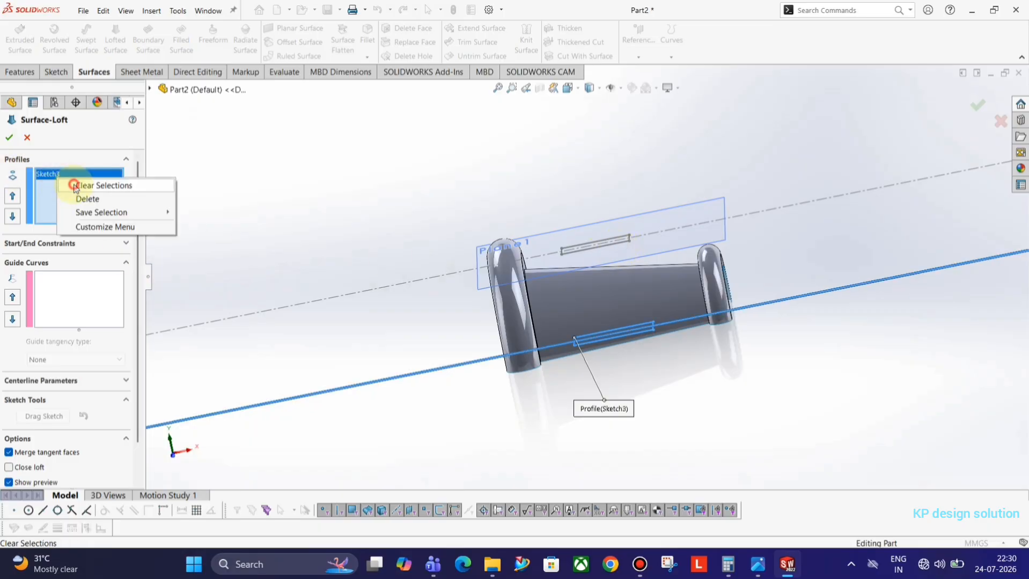
{"action": "left_click", "coordinate": [61, 189]}
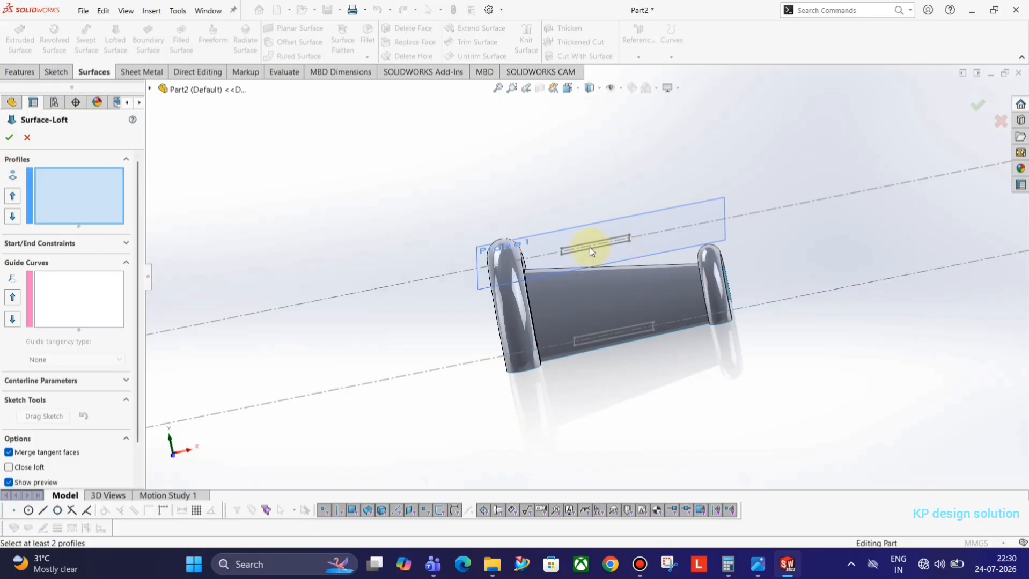
{"action": "middle_click_drag", "start_coordinate": [593, 251], "coordinate": [618, 236]}
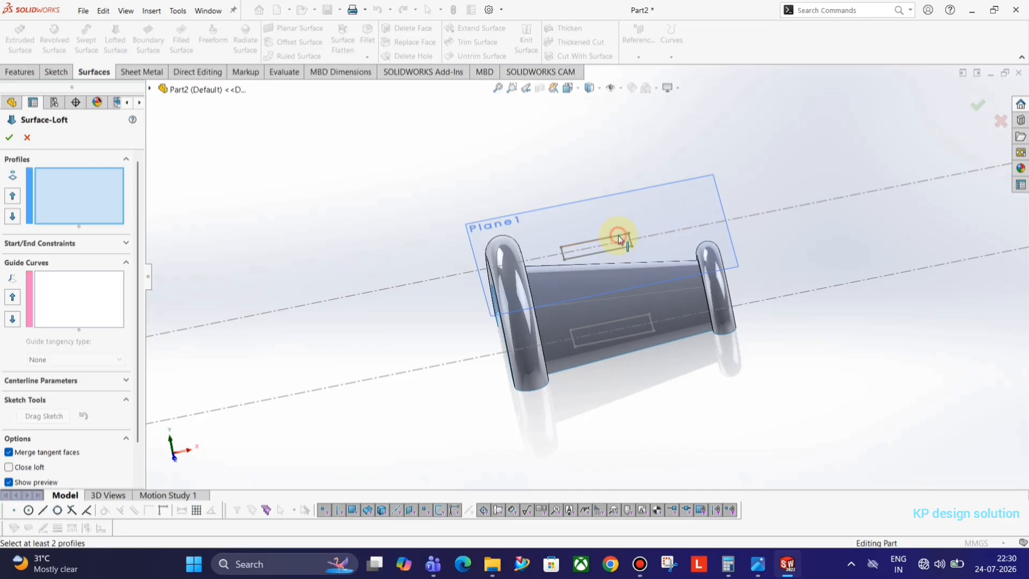
{"action": "left_click", "coordinate": [619, 239]}
Add Sketch3 as the second profile, align the connectors and accept the loft
{"action": "left_click", "coordinate": [75, 291]}
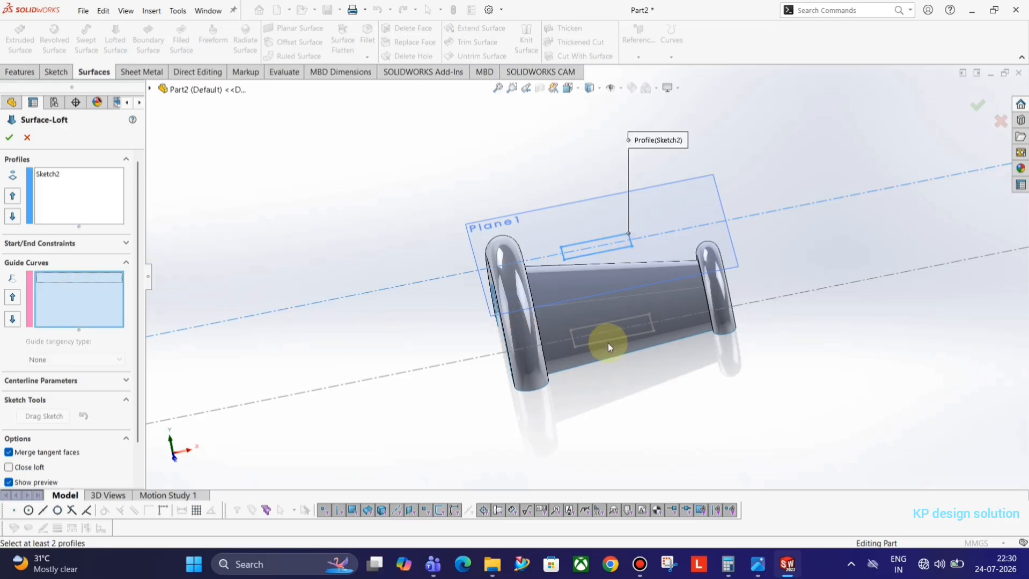
{"action": "left_click", "coordinate": [64, 202]}
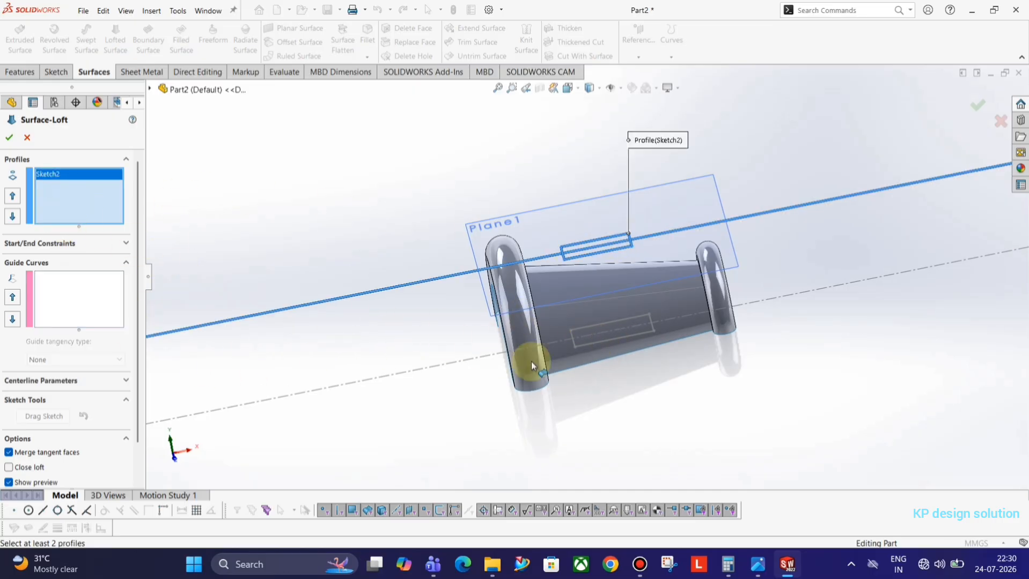
{"action": "left_click", "coordinate": [608, 342]}
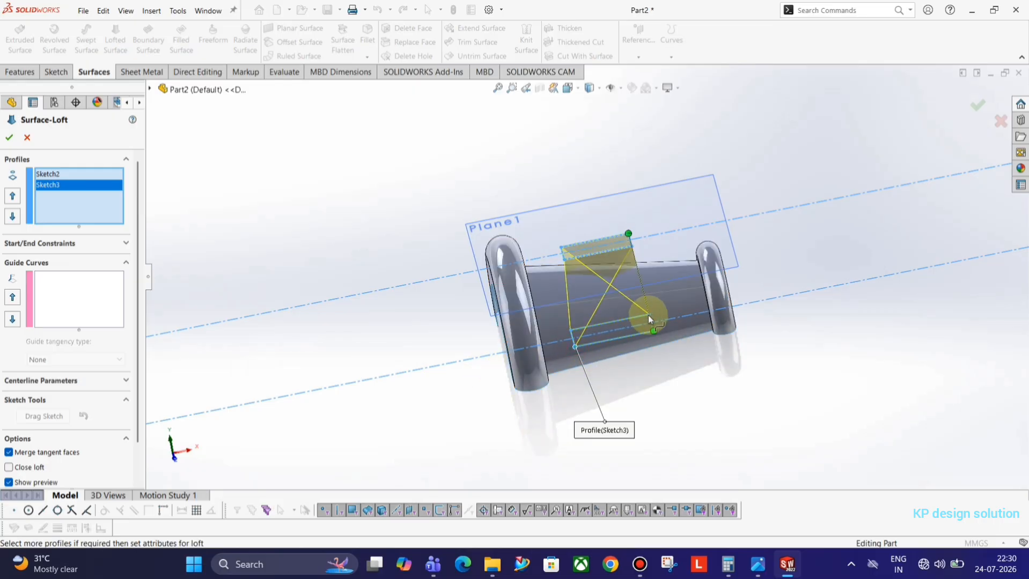
{"action": "middle_click_drag", "start_coordinate": [612, 359], "coordinate": [662, 324]}
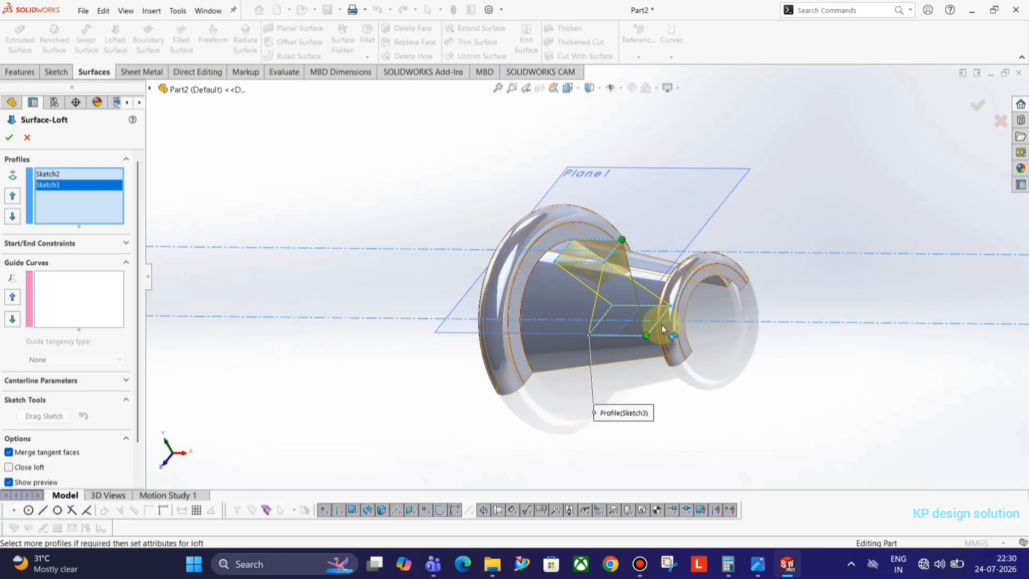
{"action": "left_click_drag", "start_coordinate": [647, 339], "coordinate": [665, 322]}
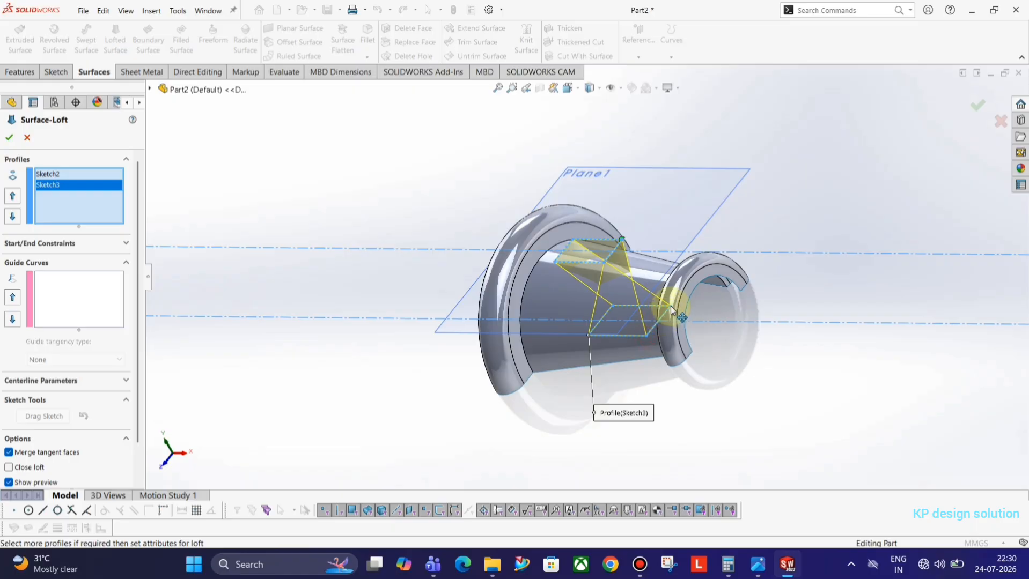
{"action": "middle_click_drag", "start_coordinate": [351, 264], "coordinate": [373, 205]}
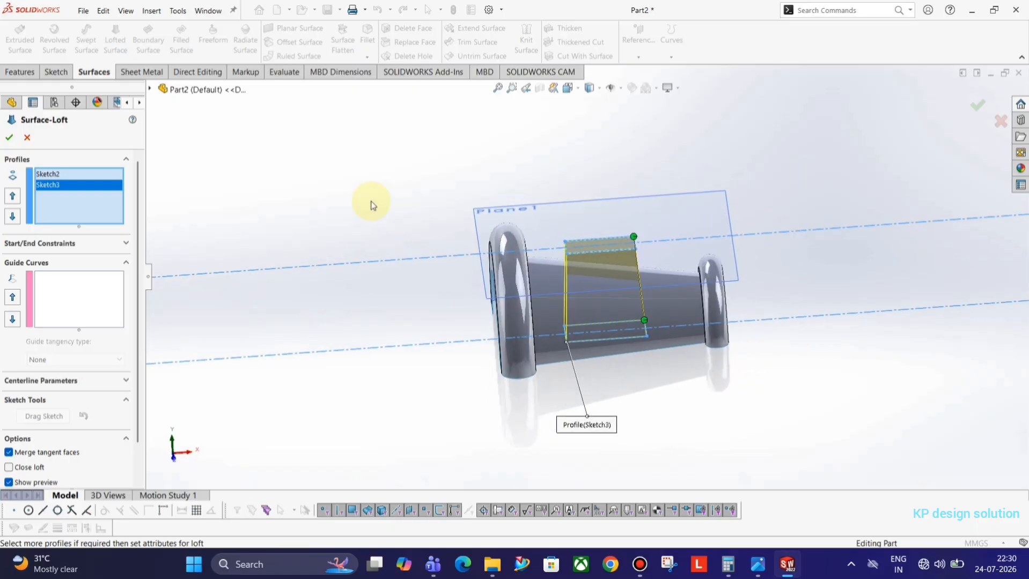
{"action": "left_click", "coordinate": [9, 137]}
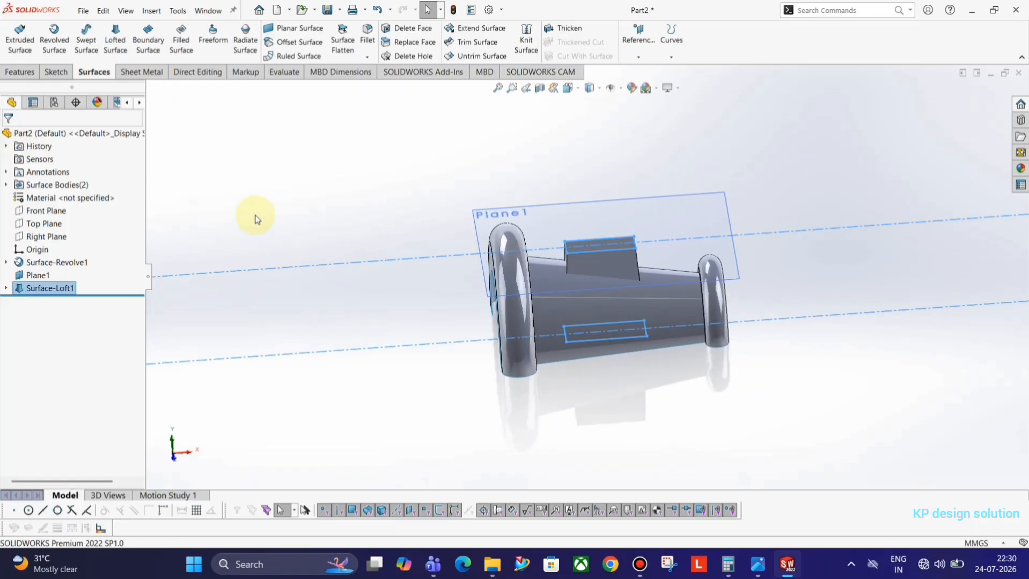
Hide Plane1, then open Trim Surface and cancel it
{"action": "left_click", "coordinate": [633, 209]}
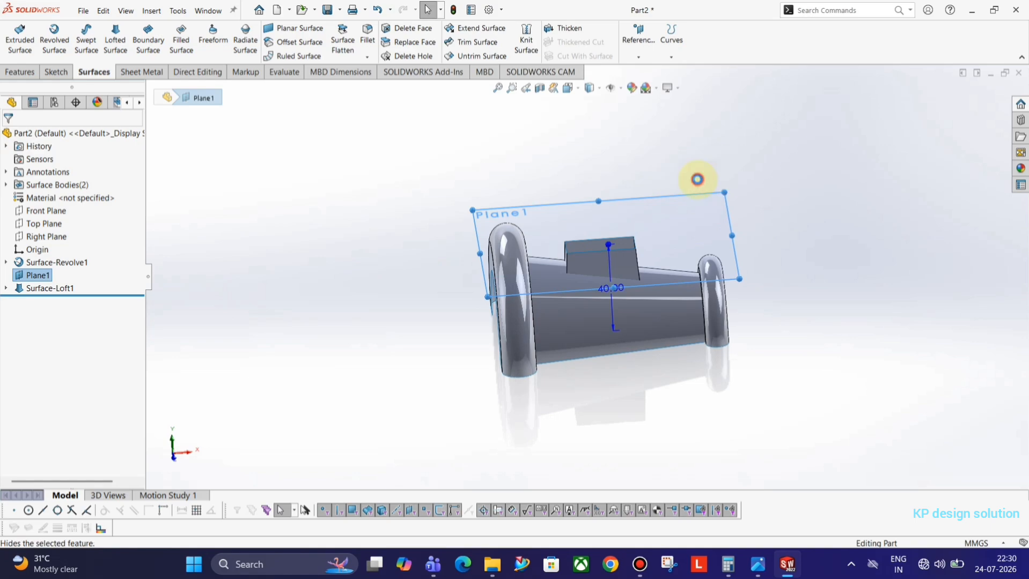
{"action": "left_click", "coordinate": [697, 179]}
{"action": "middle_click_drag", "start_coordinate": [719, 275], "coordinate": [718, 311]}
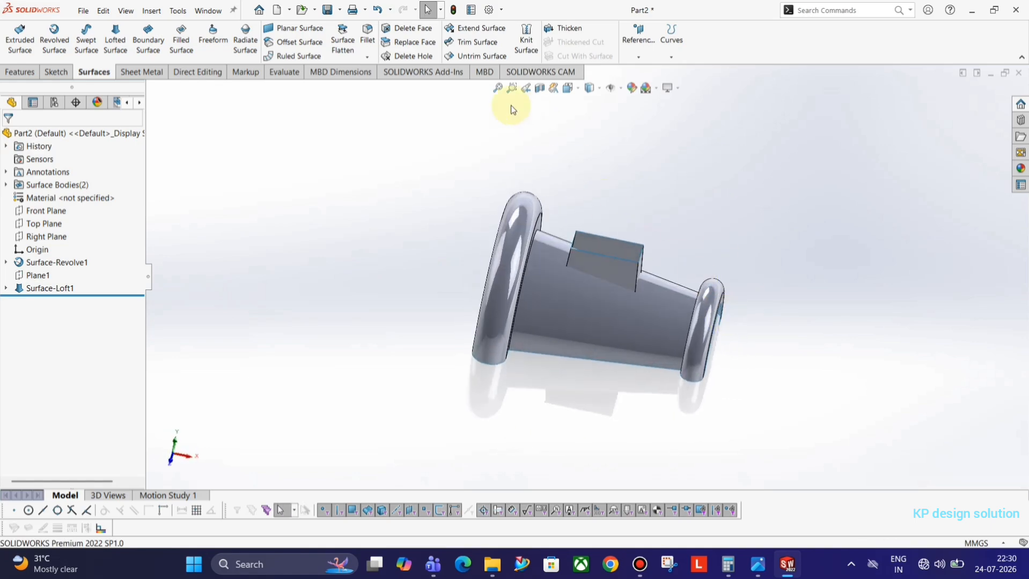
{"action": "left_click", "coordinate": [475, 45]}
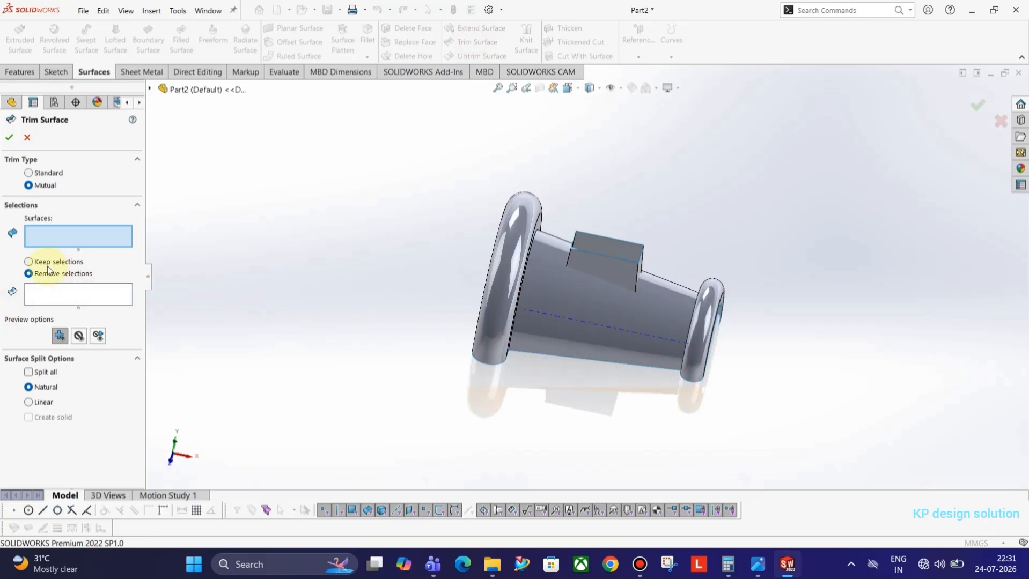
{"action": "left_click", "coordinate": [26, 138]}
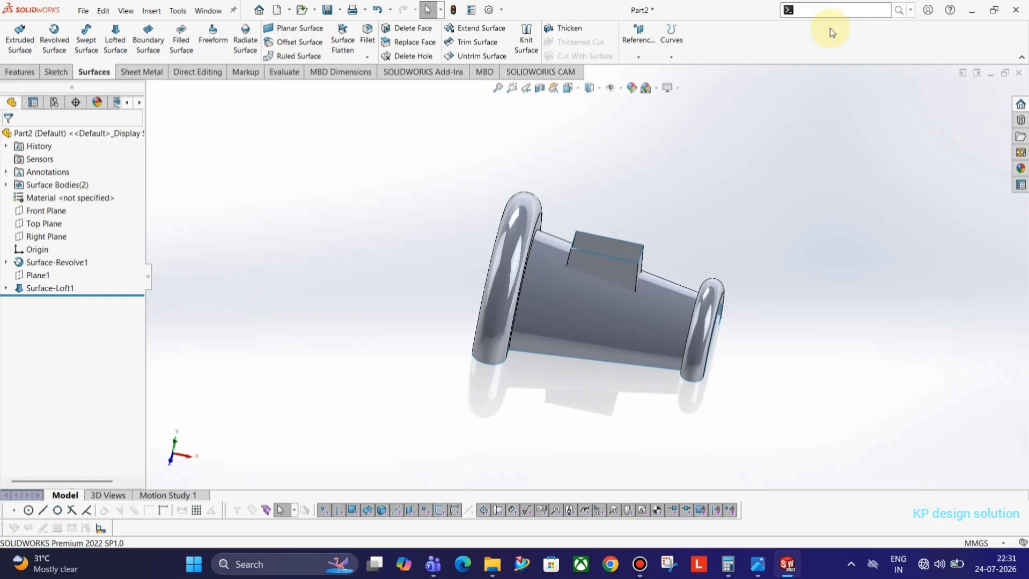
Cap the boss top with a filled surface bounded by its four top edges
{"action": "type", "text": "il"}
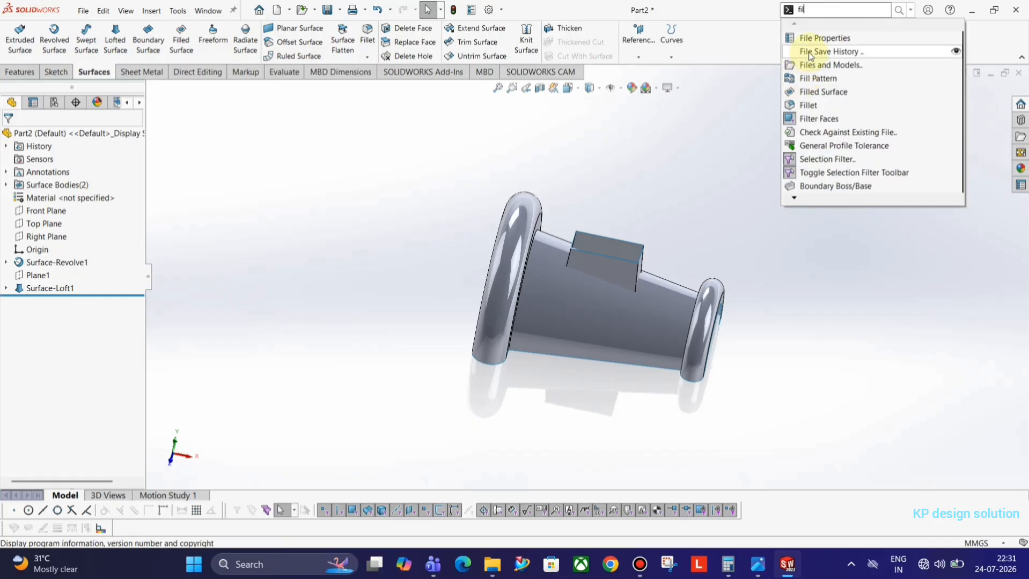
{"action": "left_click", "coordinate": [816, 94]}
{"action": "middle_click_drag", "start_coordinate": [599, 217], "coordinate": [570, 250]}
{"action": "left_click", "coordinate": [616, 241]}
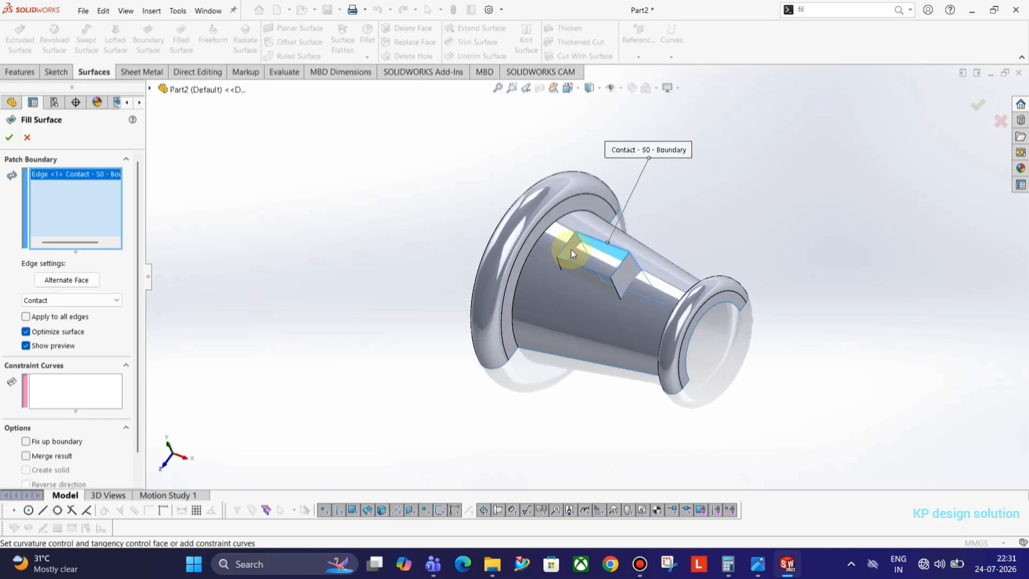
{"action": "left_click", "coordinate": [567, 248]}
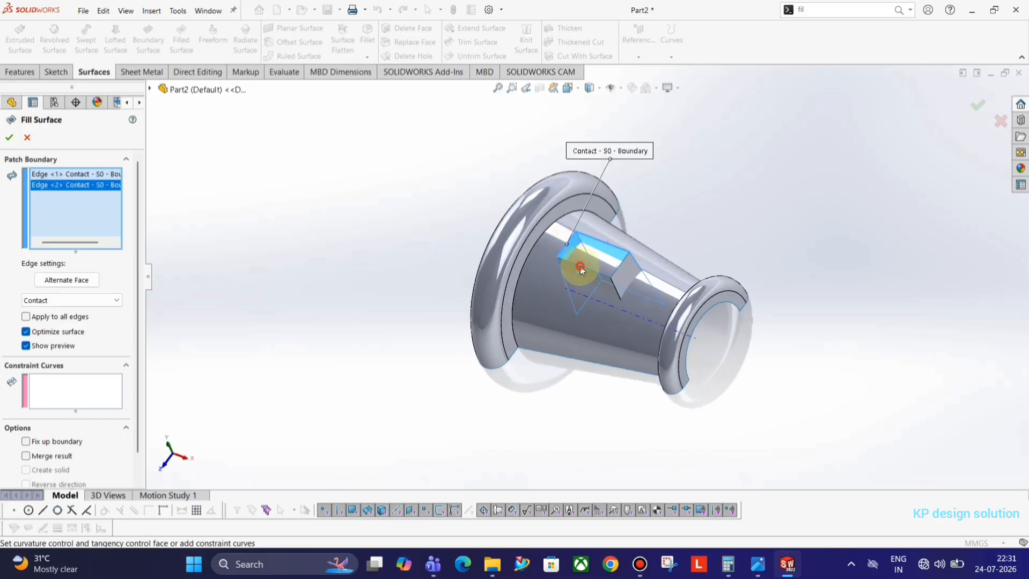
{"action": "left_click", "coordinate": [613, 275]}
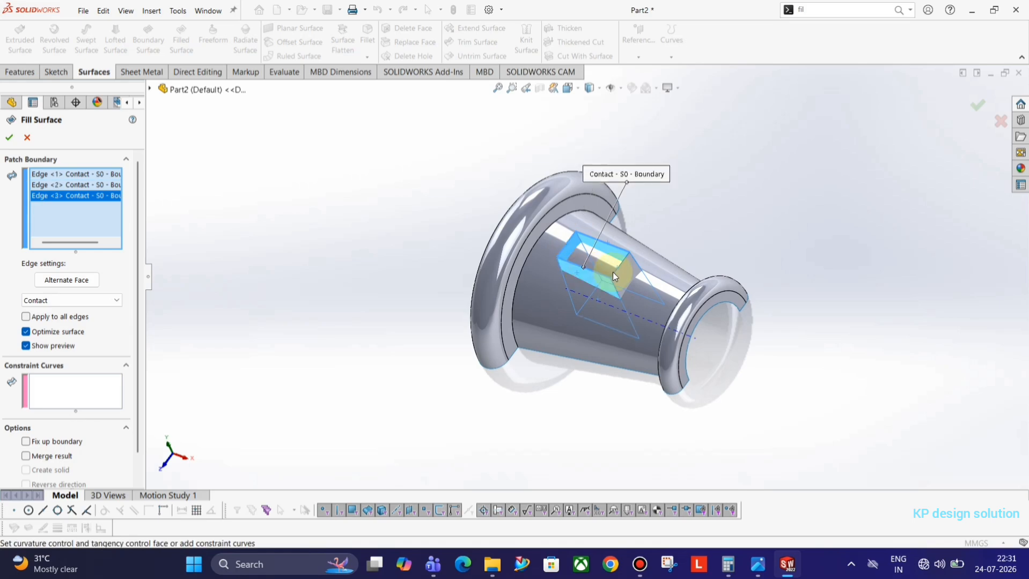
{"action": "left_click", "coordinate": [622, 267]}
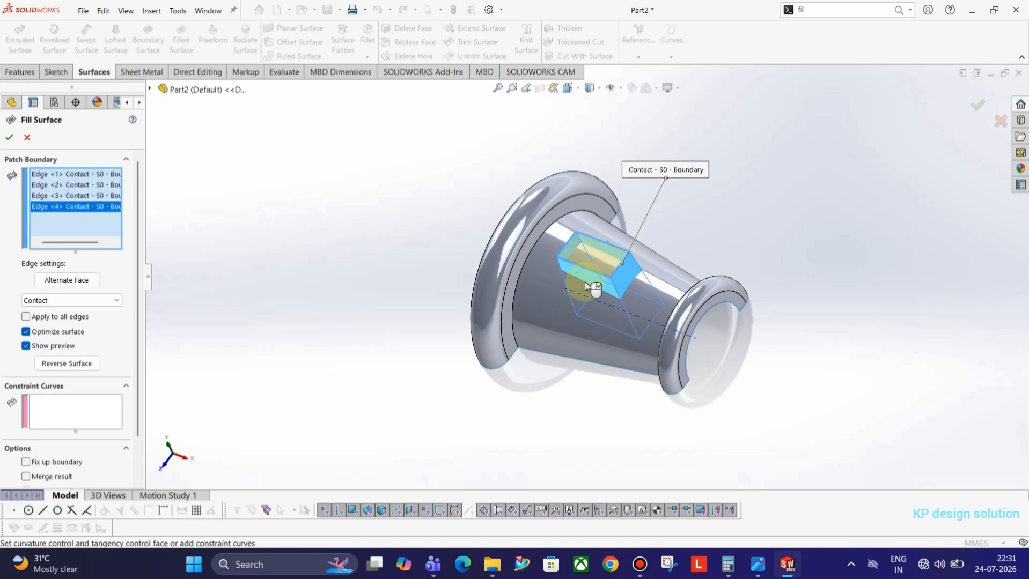
{"action": "middle_click_drag", "start_coordinate": [584, 281], "coordinate": [492, 194]}
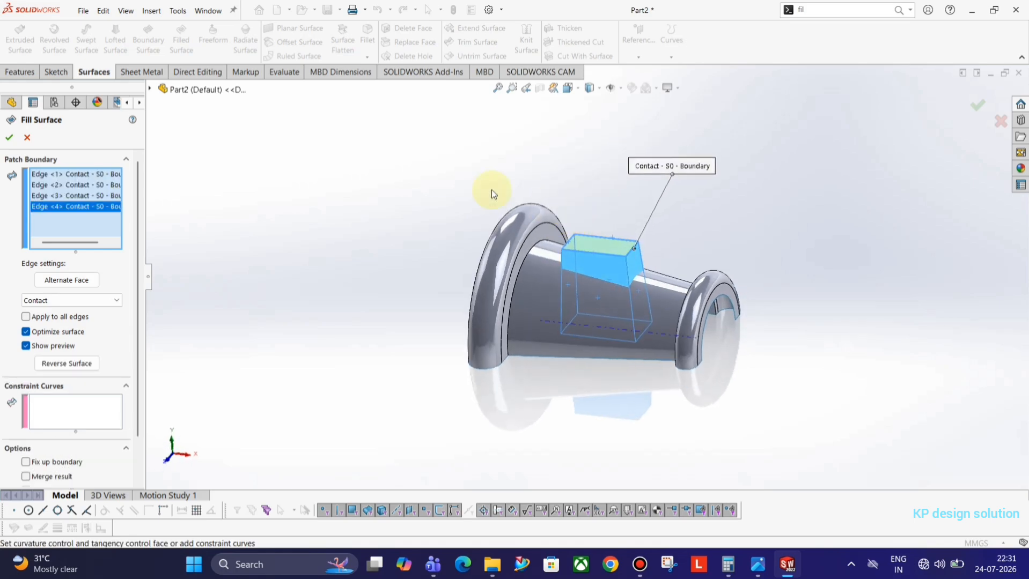
{"action": "left_click", "coordinate": [12, 139]}
{"action": "middle_click_drag", "start_coordinate": [448, 230], "coordinate": [432, 269]}
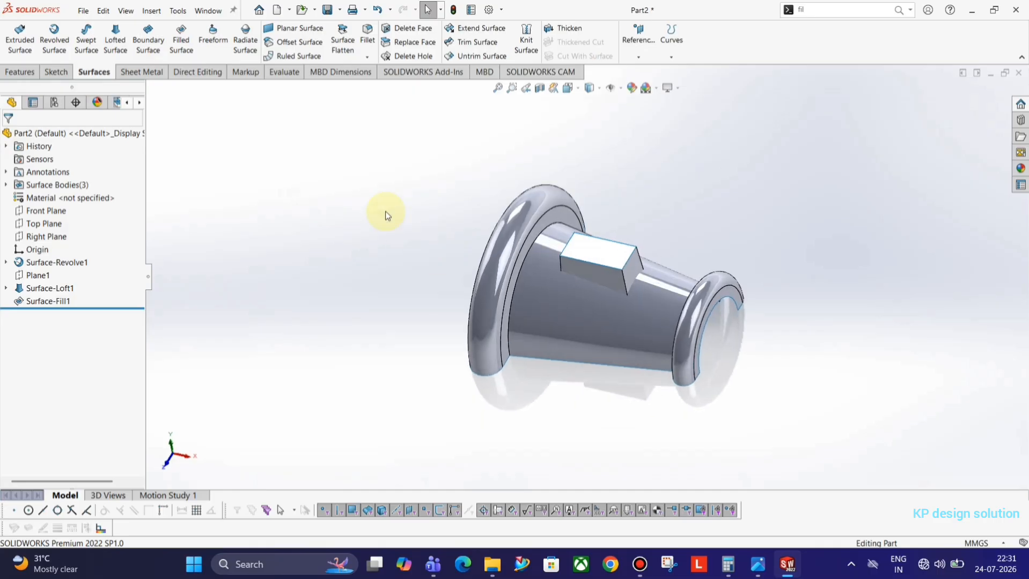
Mutually trim the revolve, fill and loft surfaces, removing the inner loft and revolve pieces
{"action": "left_click", "coordinate": [478, 44]}
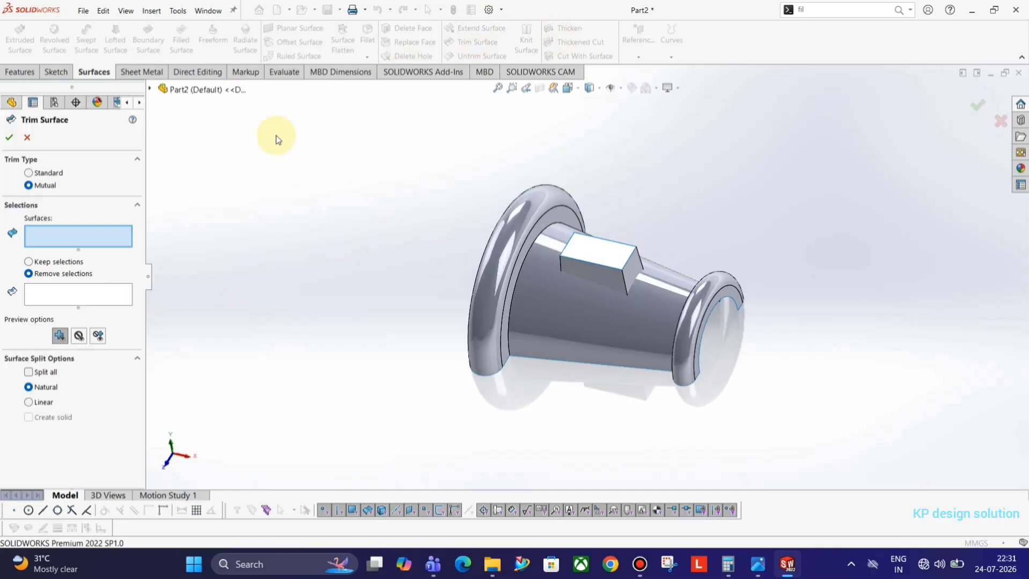
{"action": "left_click", "coordinate": [592, 273]}
{"action": "left_click", "coordinate": [592, 275]}
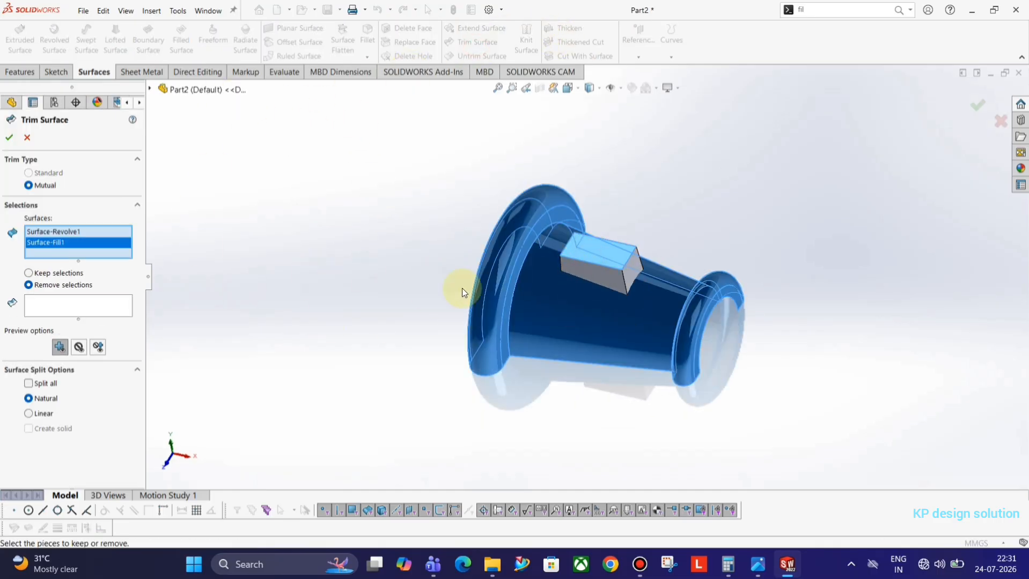
{"action": "left_click", "coordinate": [643, 272]}
{"action": "middle_click_drag", "start_coordinate": [573, 261], "coordinate": [600, 311]}
{"action": "left_click", "coordinate": [54, 321]}
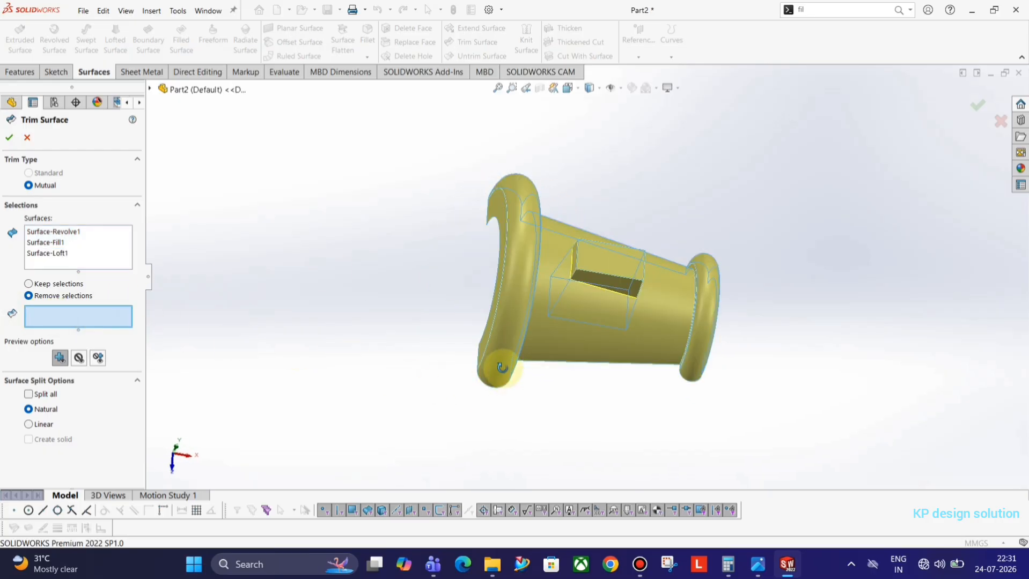
{"action": "middle_click_drag", "start_coordinate": [488, 376], "coordinate": [597, 273]}
{"action": "left_click", "coordinate": [606, 334]}
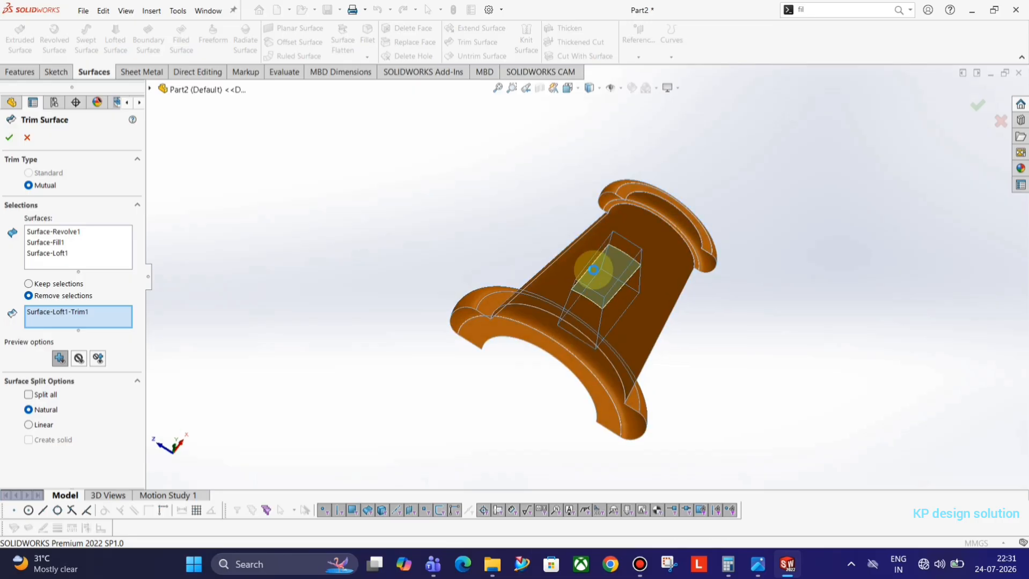
{"action": "left_click", "coordinate": [587, 293]}
{"action": "middle_click_drag", "start_coordinate": [443, 262], "coordinate": [483, 354]}
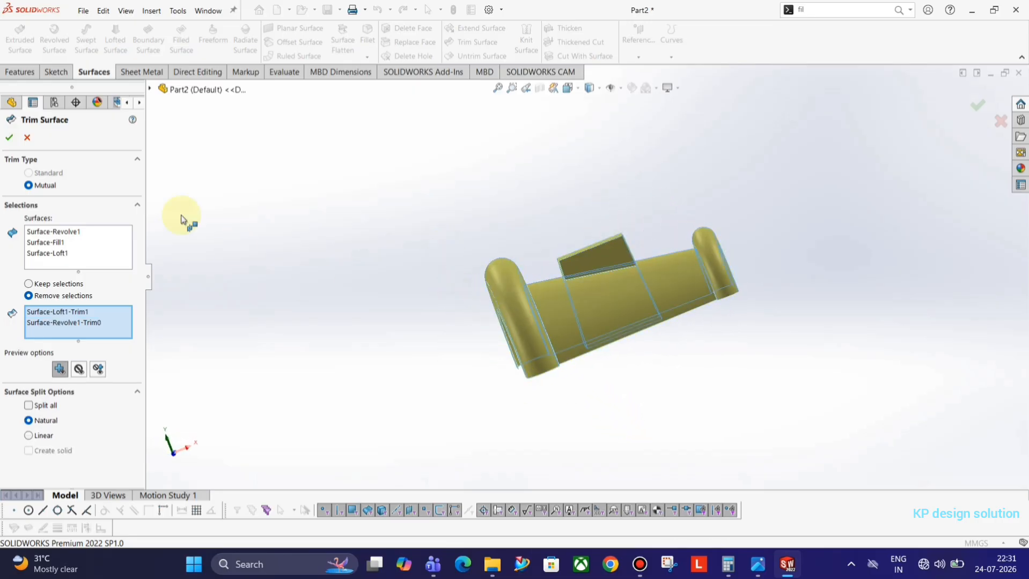
{"action": "left_click", "coordinate": [8, 138]}
{"action": "middle_click_drag", "start_coordinate": [367, 255], "coordinate": [517, 263]}
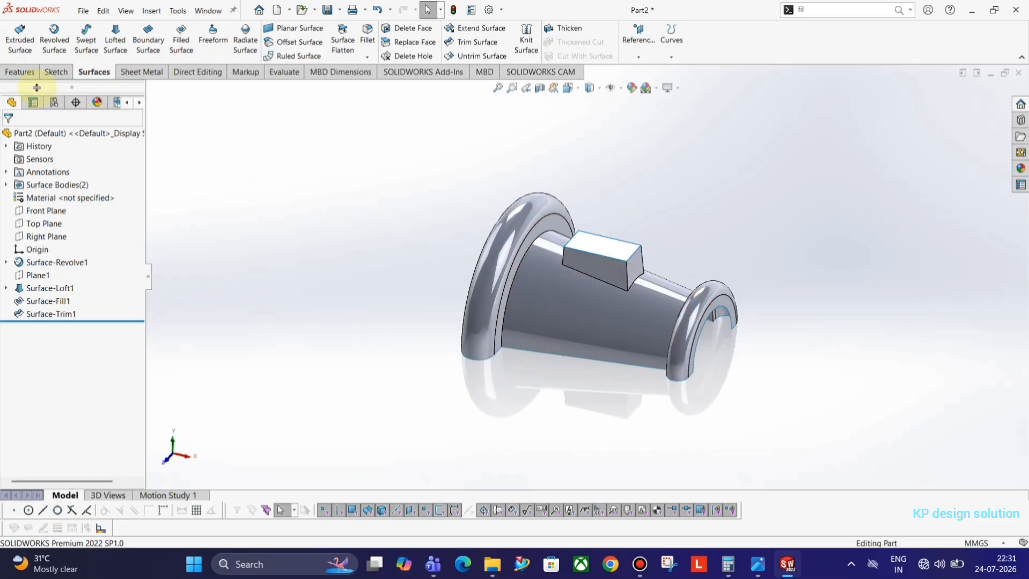
{"action": "key", "text": "alt+Tab"}
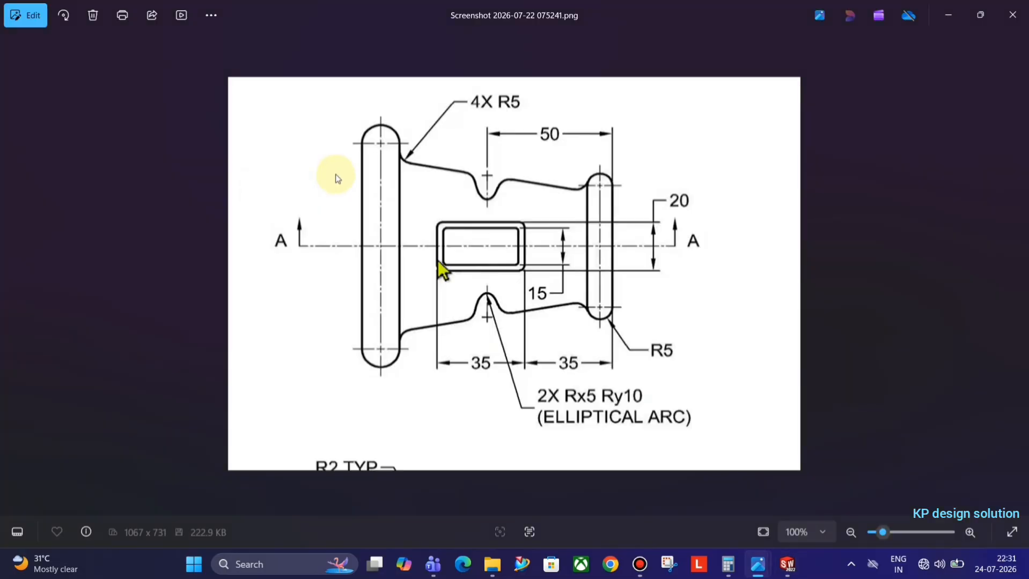
{"action": "key", "text": "Left"}
{"action": "key", "text": "Right"}
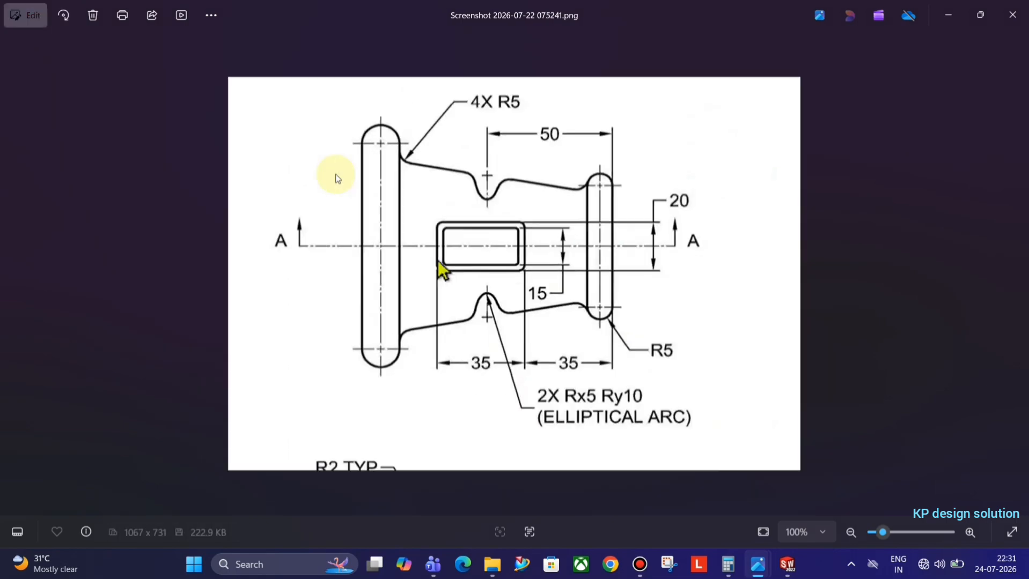
{"action": "key", "text": "Left"}
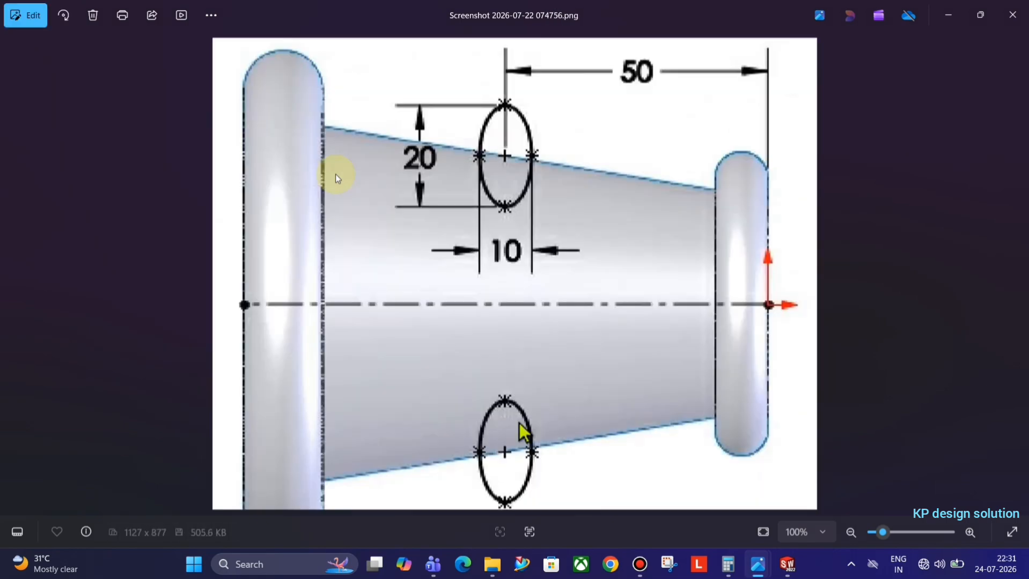
{"action": "key", "text": "alt+Tab"}
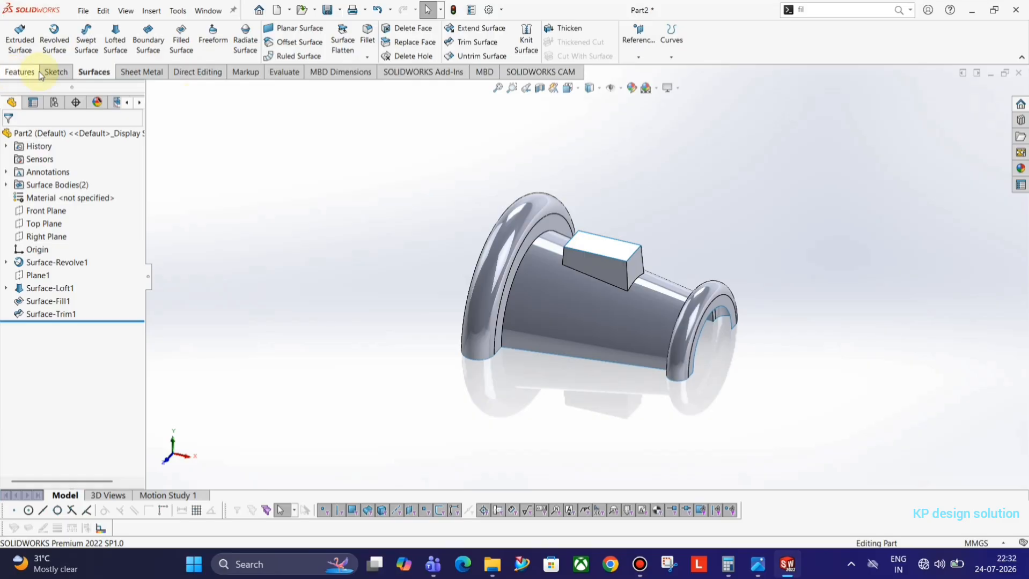
Start a new sketch, Sketch4, on the Top Plane
{"action": "left_click", "coordinate": [58, 77]}
{"action": "left_click", "coordinate": [16, 34]}
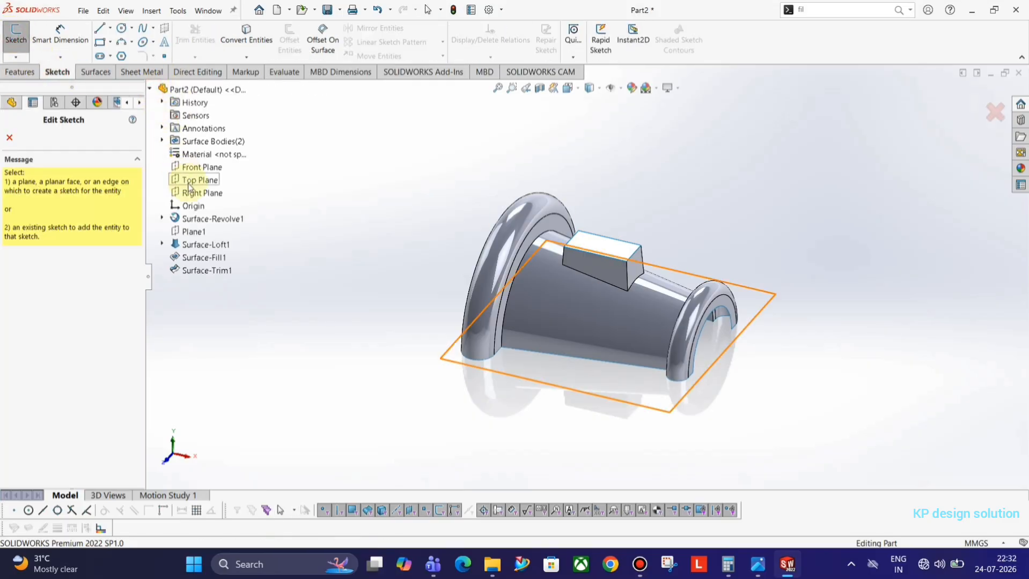
{"action": "left_click", "coordinate": [193, 180]}
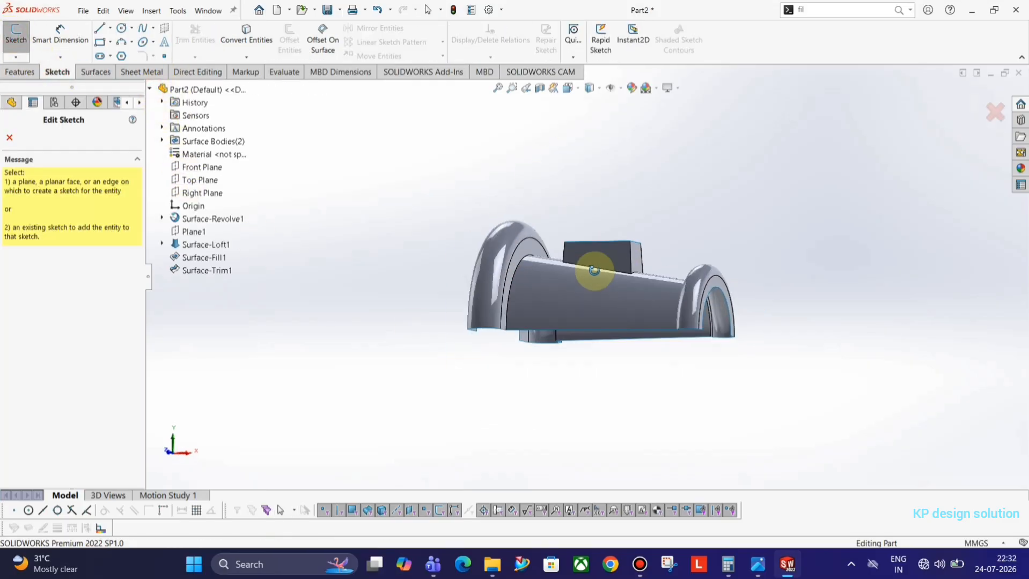
{"action": "left_click", "coordinate": [196, 180]}
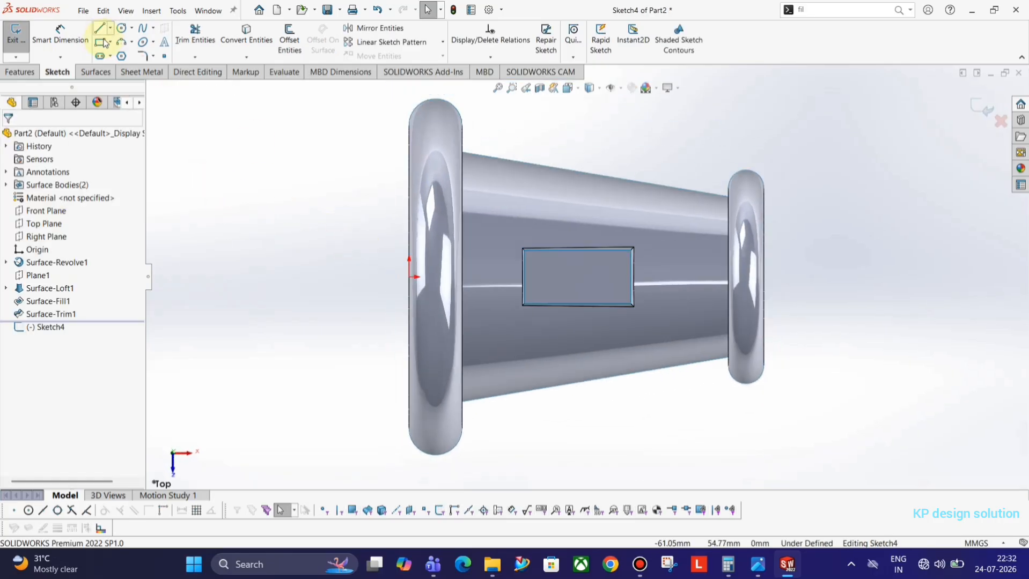
{"action": "key", "text": "alt+Tab"}
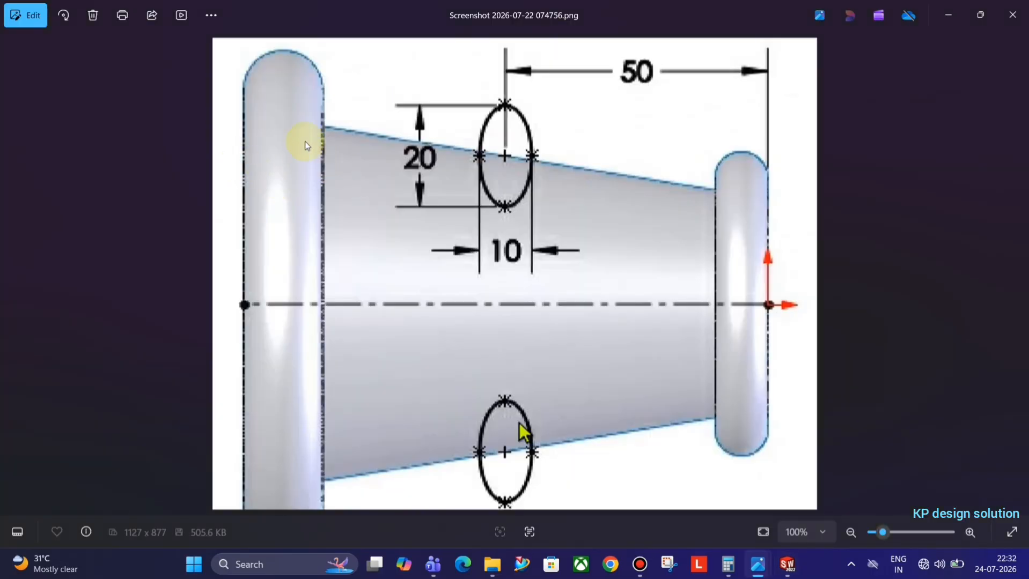
{"action": "key", "text": "alt+Tab"}
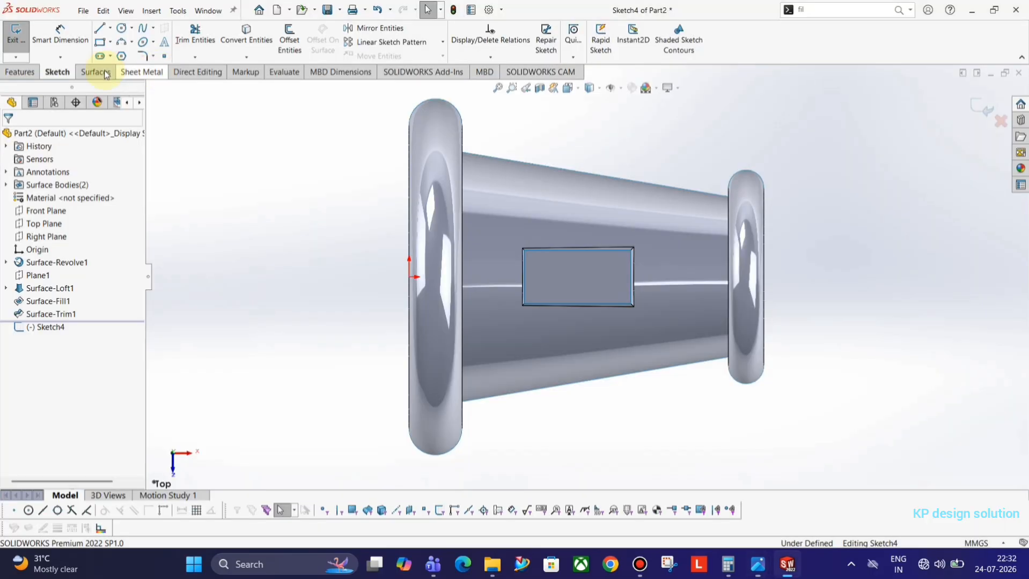
Draw two upright ellipses centred on the taper's upper and lower edges
{"action": "left_click", "coordinate": [133, 44]}
{"action": "left_click", "coordinate": [133, 44]}
{"action": "left_click", "coordinate": [153, 42]}
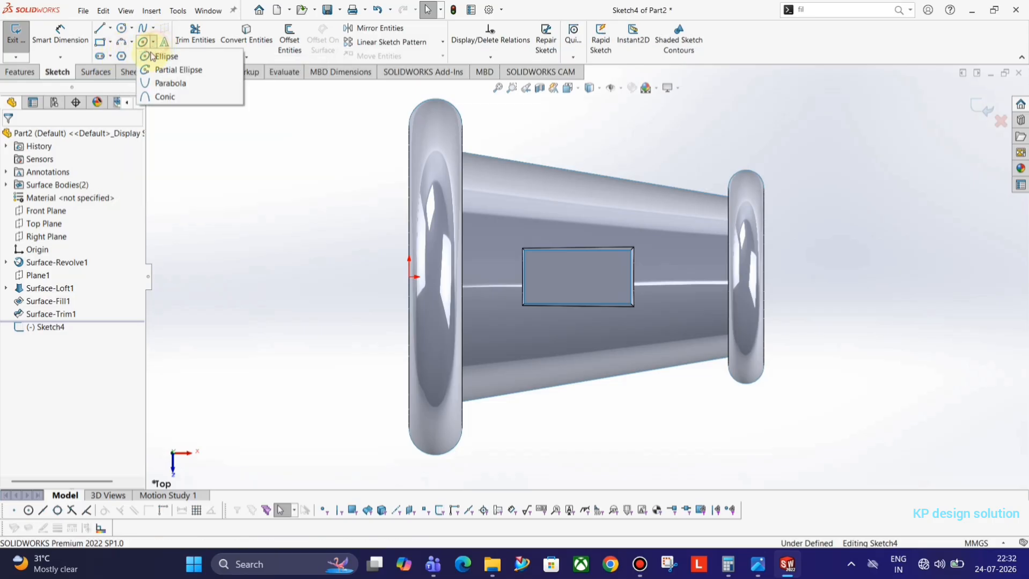
{"action": "left_click", "coordinate": [161, 57]}
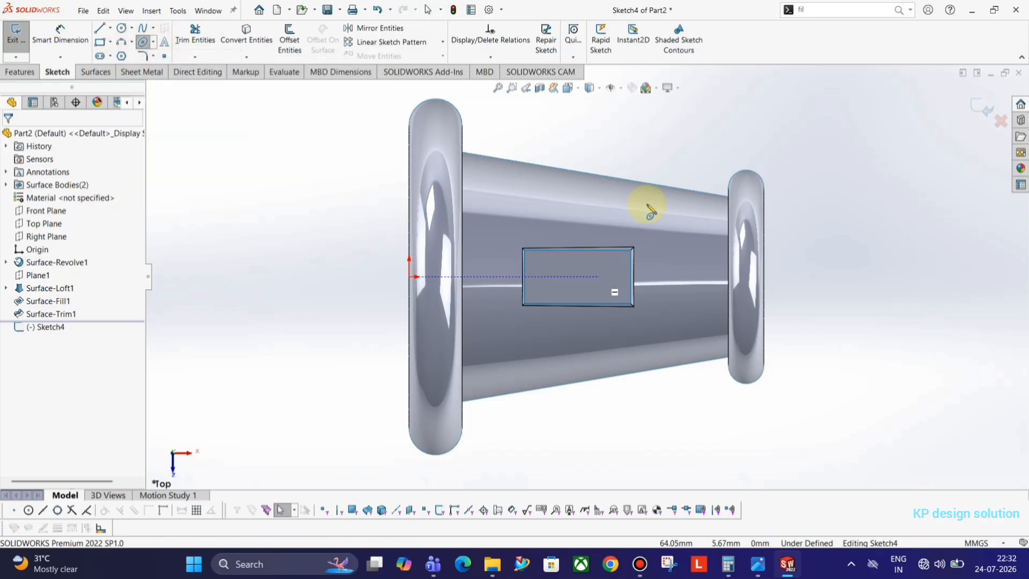
{"action": "left_click", "coordinate": [587, 173]}
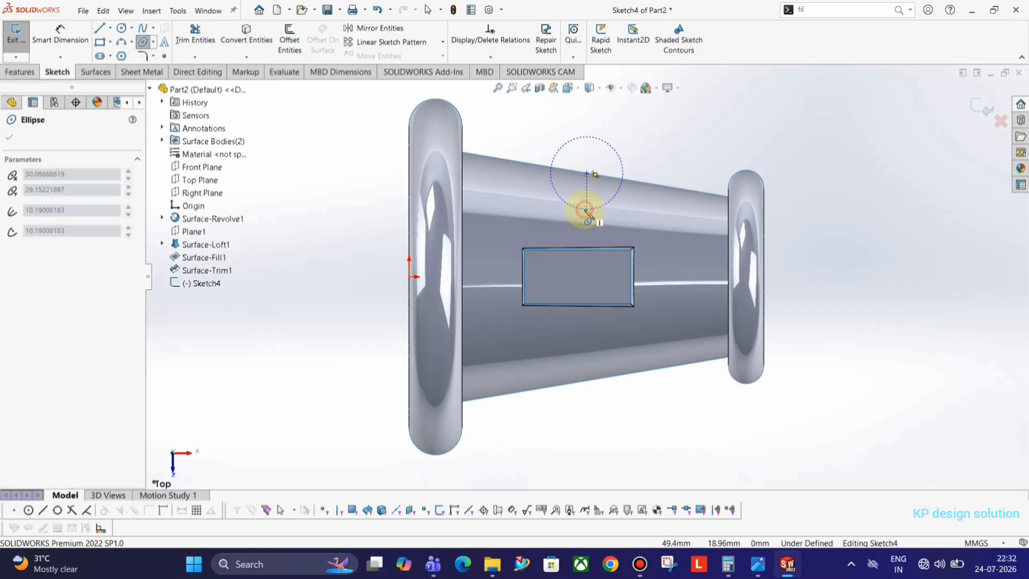
{"action": "left_click", "coordinate": [586, 209]}
{"action": "left_click", "coordinate": [605, 183]}
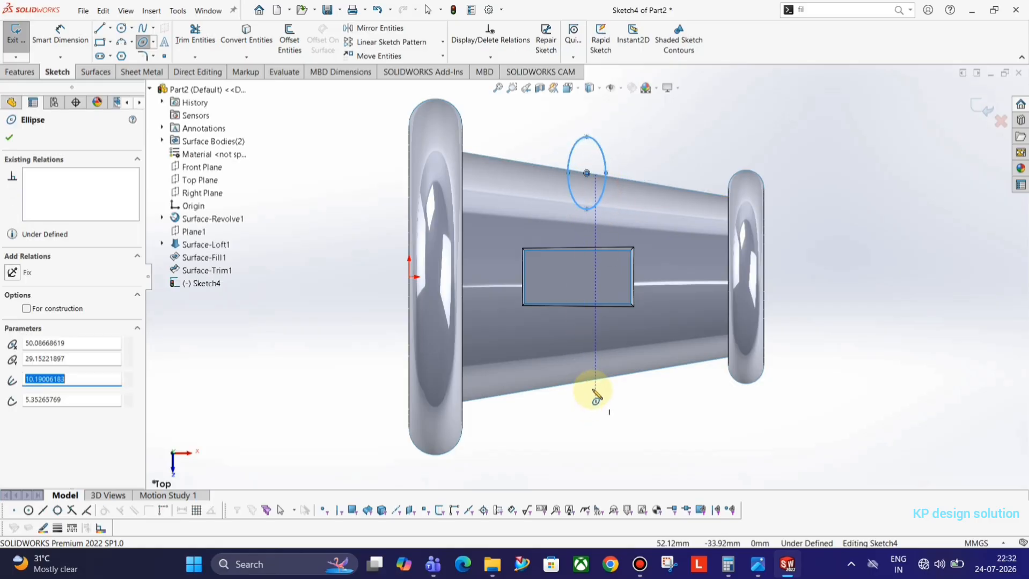
{"action": "left_click", "coordinate": [586, 381]}
{"action": "left_click", "coordinate": [586, 418]}
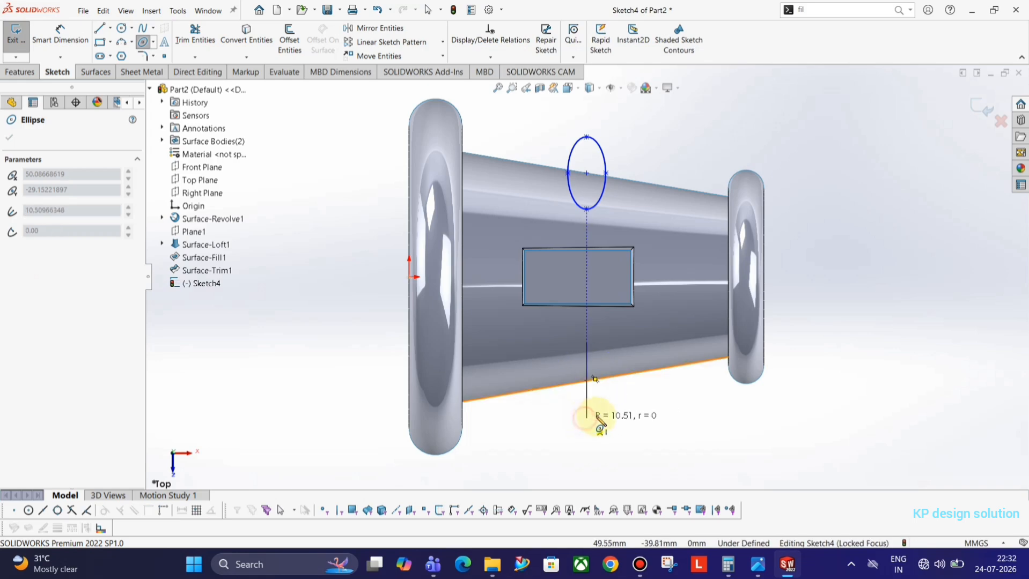
{"action": "left_click", "coordinate": [611, 421]}
{"action": "key", "text": "Escape"}
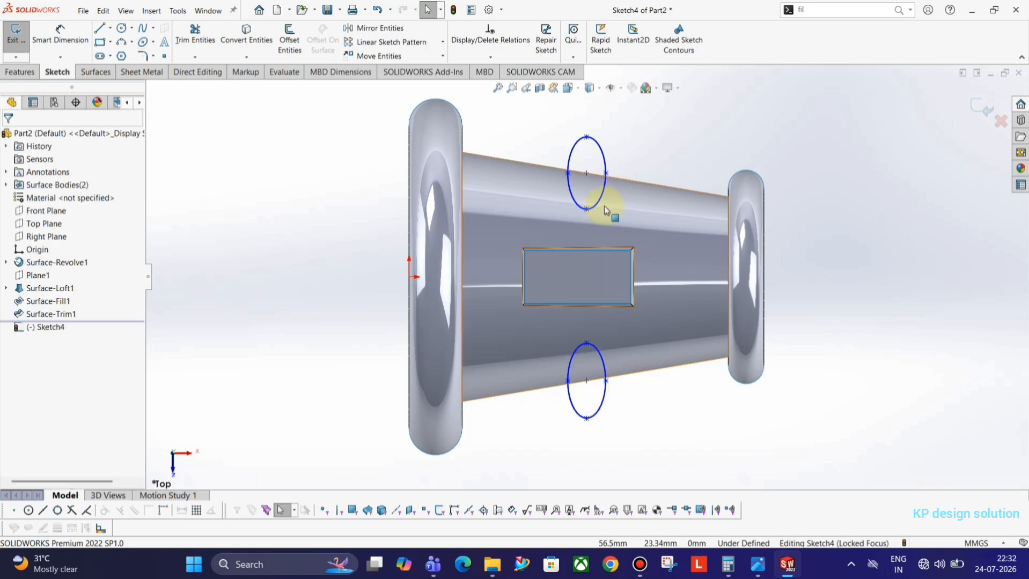
{"action": "key", "text": "alt+Tab"}
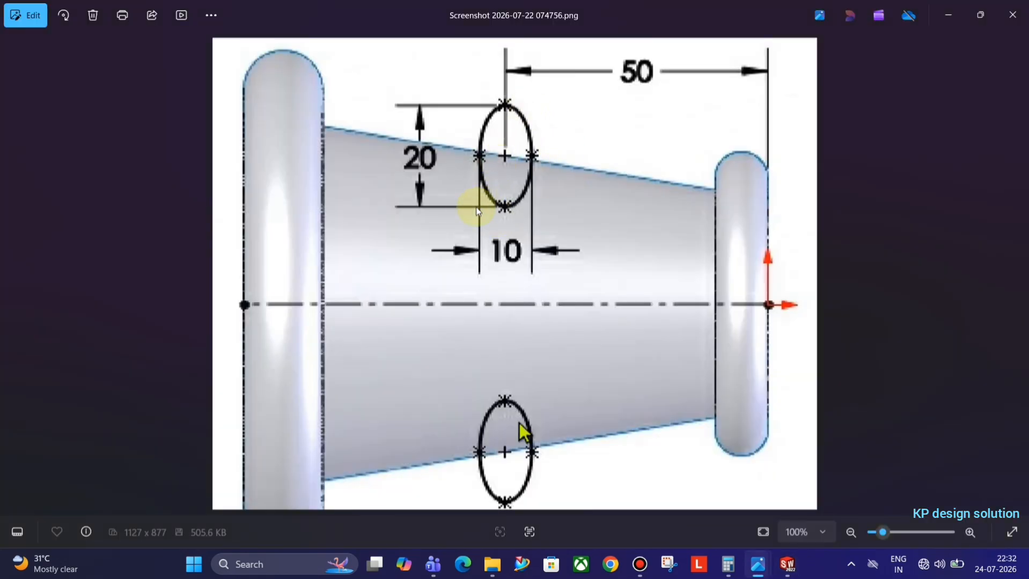
Dimension the upper ellipse's width to 10 mm
{"action": "key", "text": "alt+Tab"}
{"action": "left_click", "coordinate": [59, 38]}
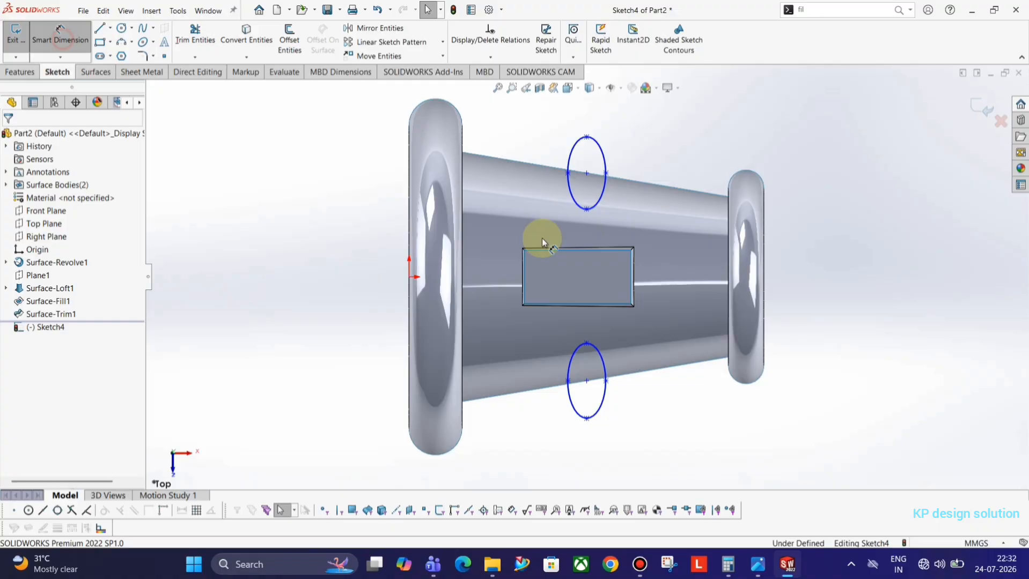
{"action": "left_click", "coordinate": [569, 174]}
{"action": "key", "text": "alt+Tab"}
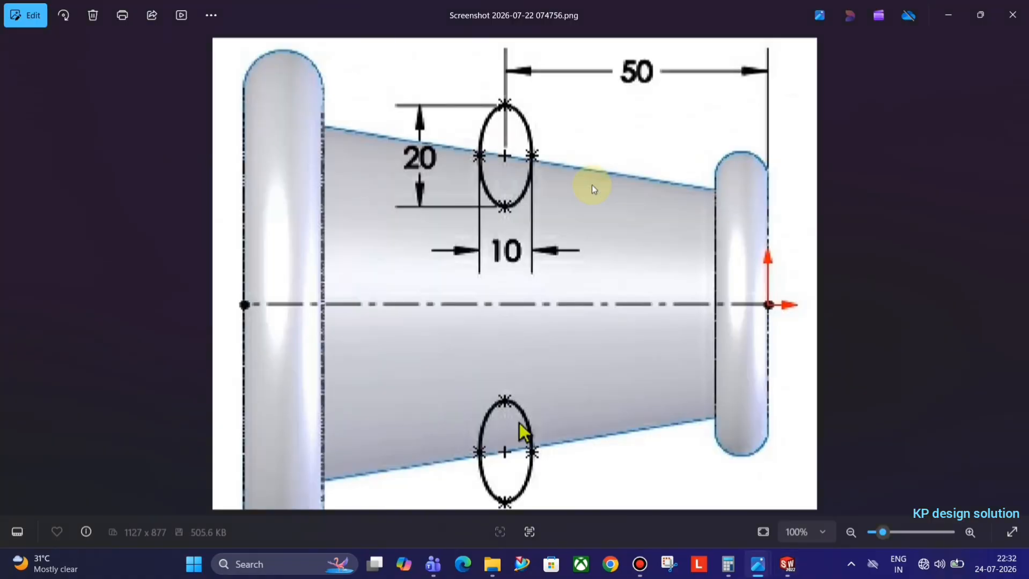
{"action": "key", "text": "alt+Tab"}
{"action": "left_click", "coordinate": [602, 109]}
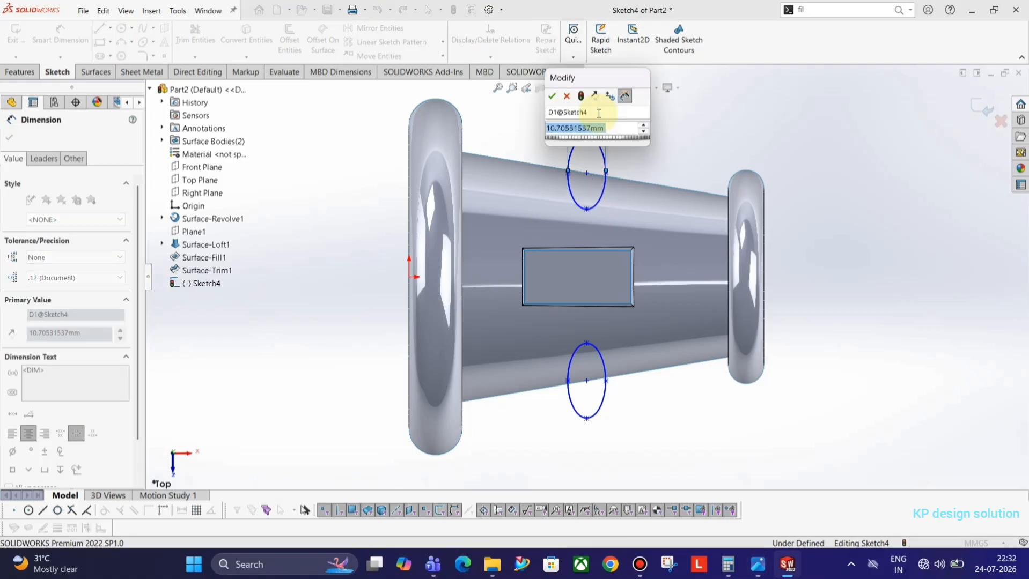
{"action": "type", "text": "10"}
{"action": "key", "text": "Return"}
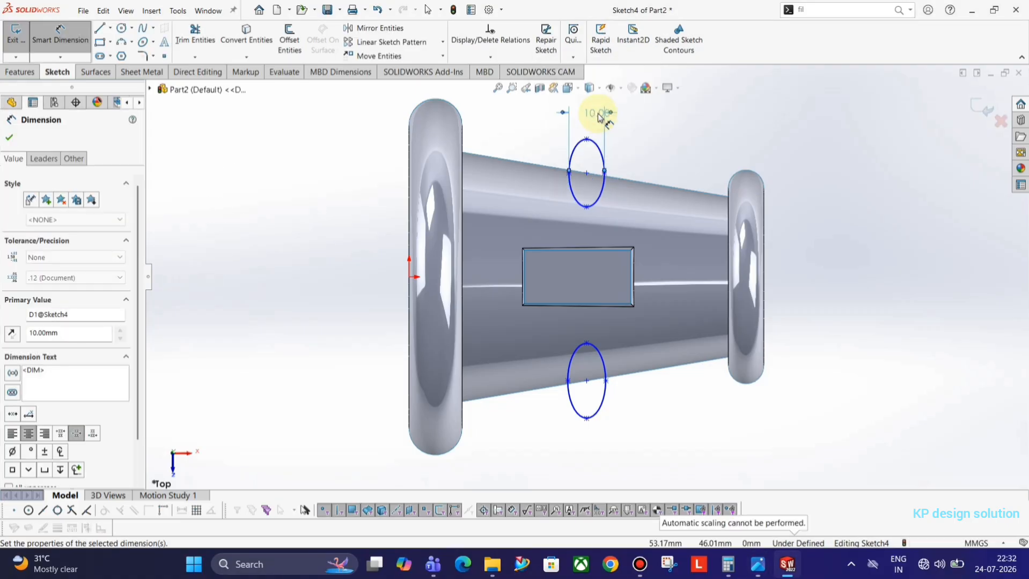
Set both the lower and upper ellipse heights to 20 mm
{"action": "left_click", "coordinate": [587, 344]}
{"action": "left_click", "coordinate": [586, 418]}
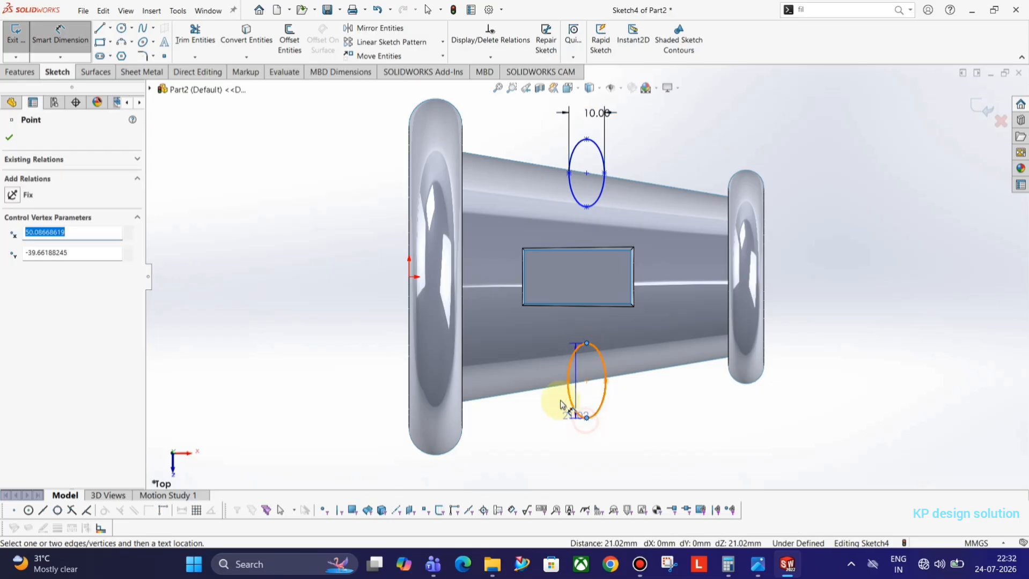
{"action": "left_click", "coordinate": [532, 375]}
{"action": "type", "text": "20"}
{"action": "key", "text": "Return"}
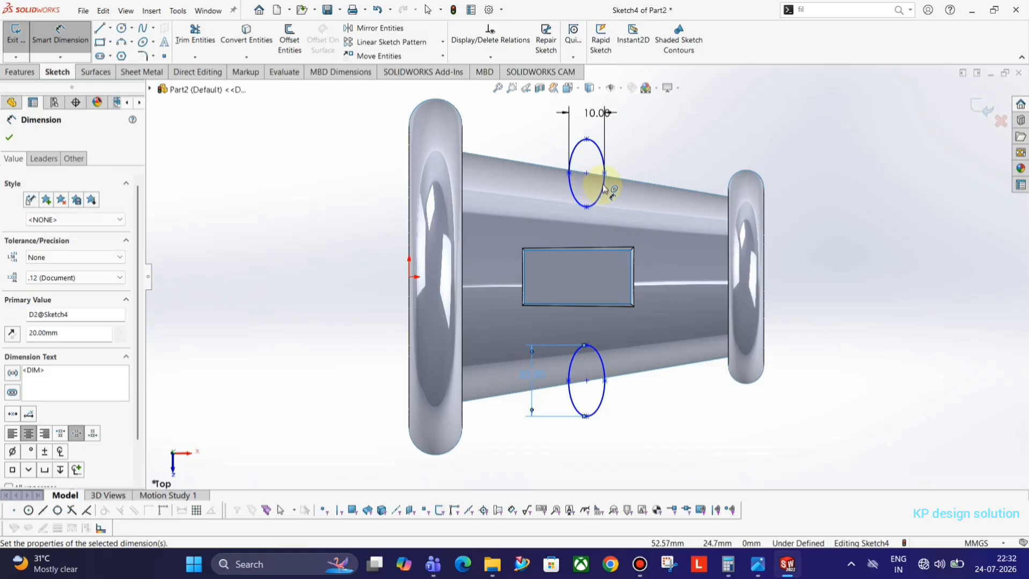
{"action": "left_click", "coordinate": [586, 139]}
{"action": "left_click", "coordinate": [586, 207]}
{"action": "left_click", "coordinate": [520, 154]}
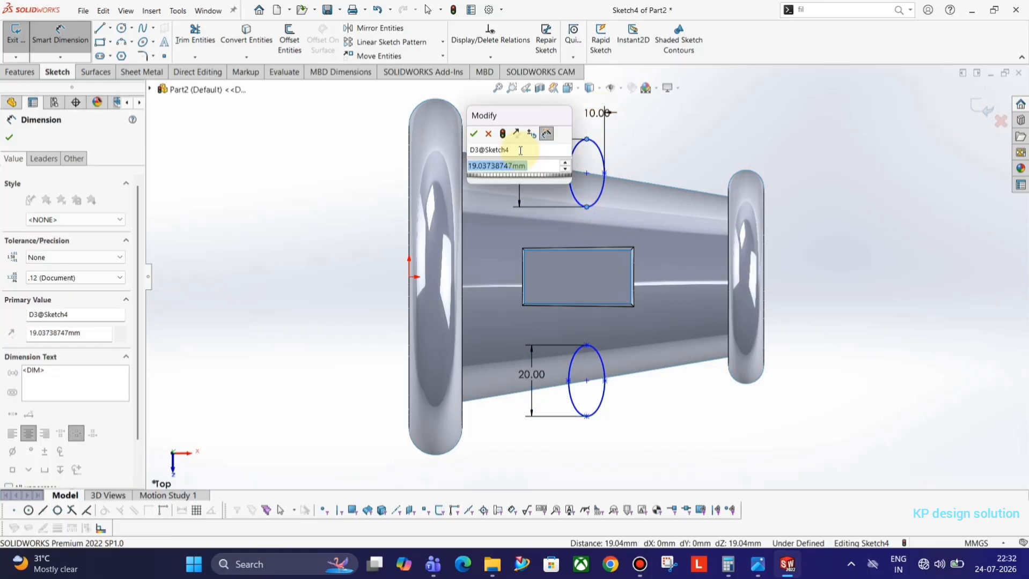
{"action": "type", "text": "20"}
{"action": "key", "text": "Return"}
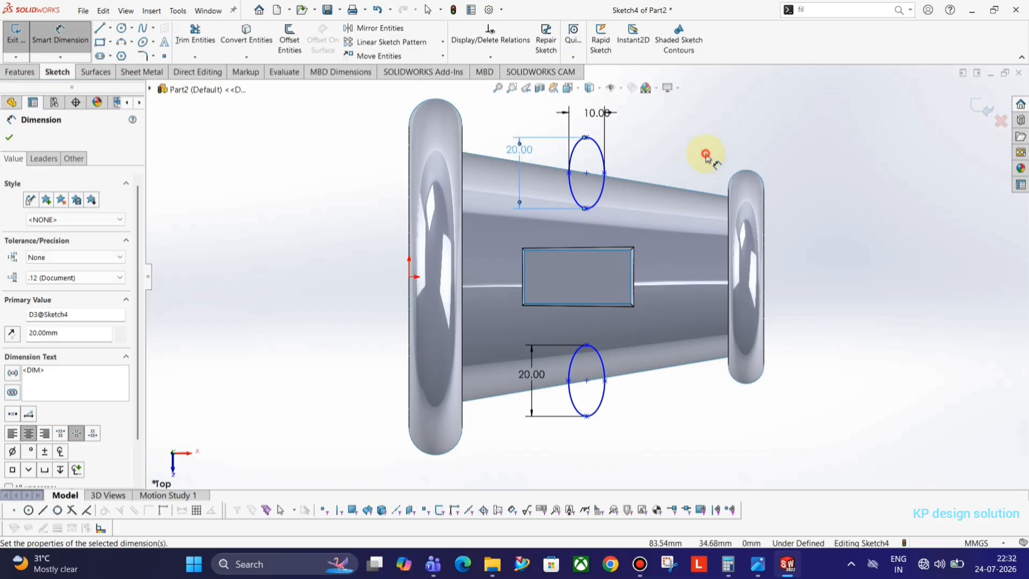
Check the reference drawing for where the upper ellipse's centre sits
{"action": "left_click", "coordinate": [706, 155]}
{"action": "left_click", "coordinate": [587, 174]}
{"action": "key", "text": "alt+Tab"}
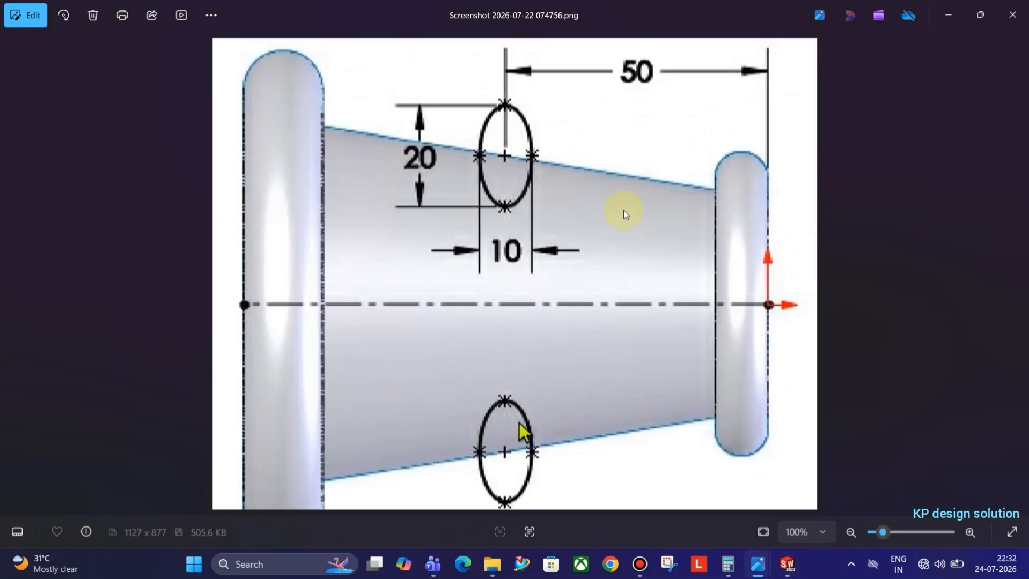
{"action": "key", "text": "alt+Tab"}
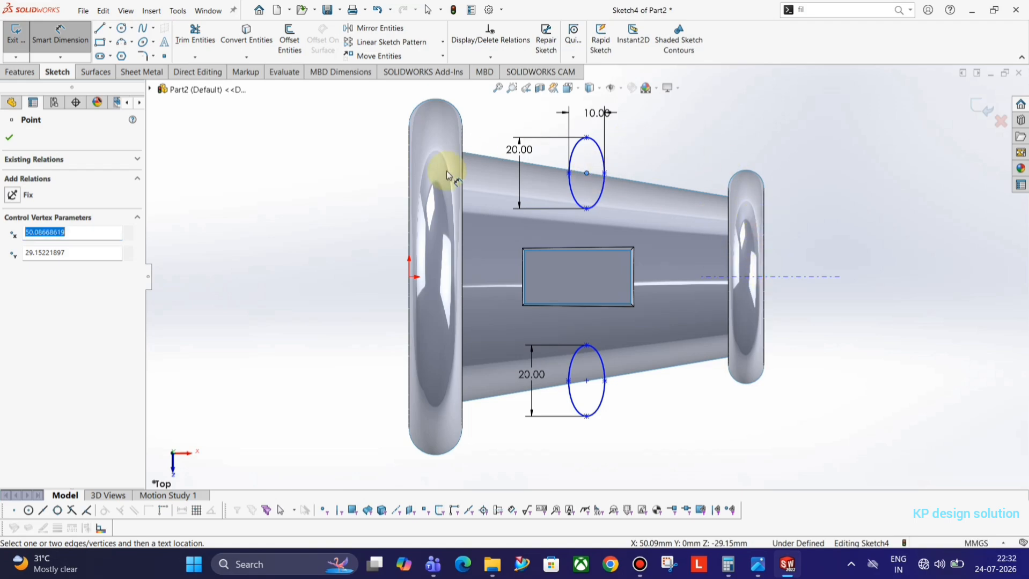
{"action": "key", "text": "Escape"}
Dimension the upper ellipse centre 50 mm horizontally from the right flange edge
{"action": "left_click", "coordinate": [63, 41]}
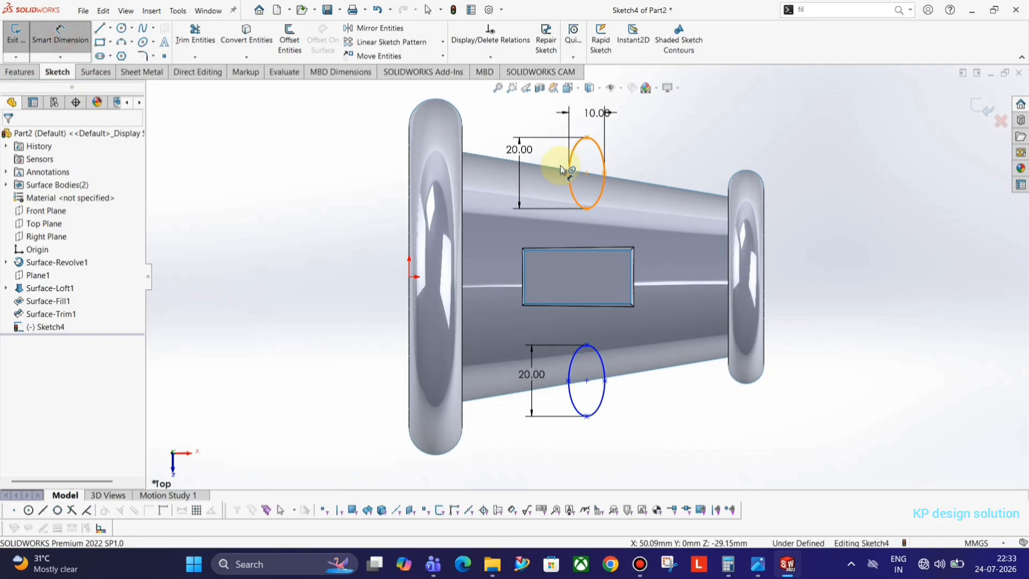
{"action": "left_click", "coordinate": [587, 174]}
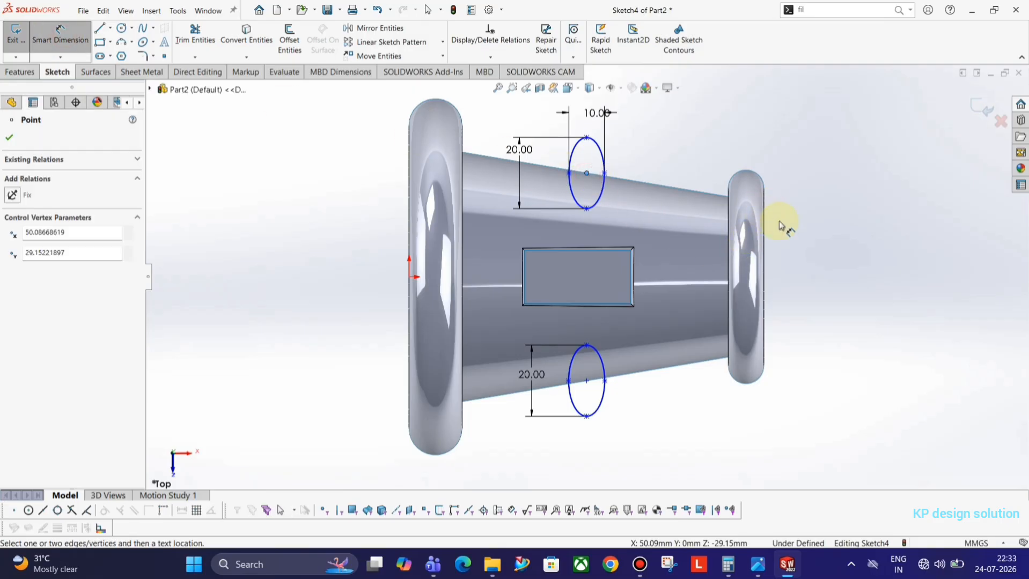
{"action": "middle_click_drag", "start_coordinate": [781, 226], "coordinate": [771, 222]}
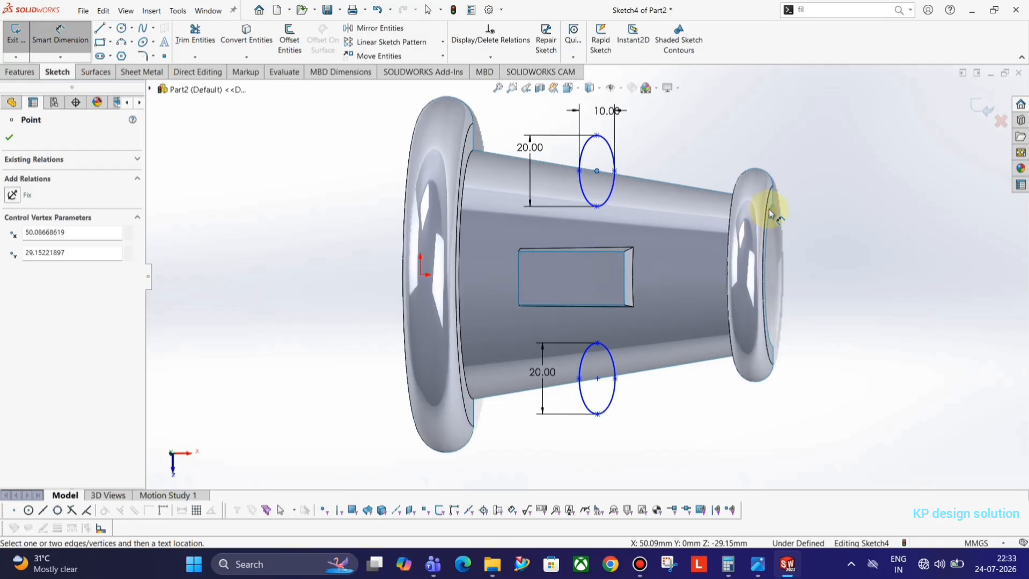
{"action": "left_click", "coordinate": [769, 215]}
{"action": "left_click", "coordinate": [699, 123]}
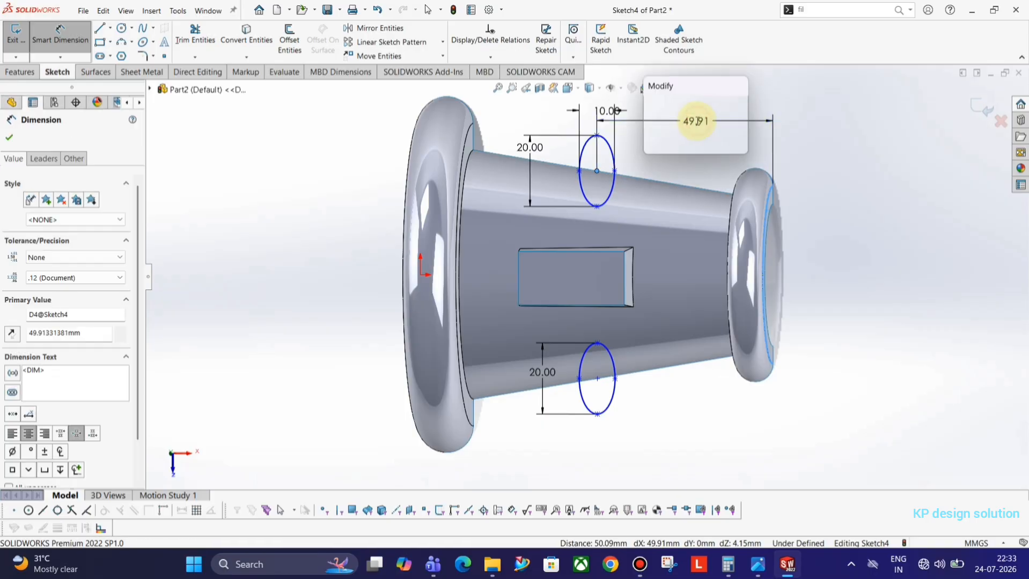
{"action": "type", "text": "50"}
{"action": "key", "text": "Return"}
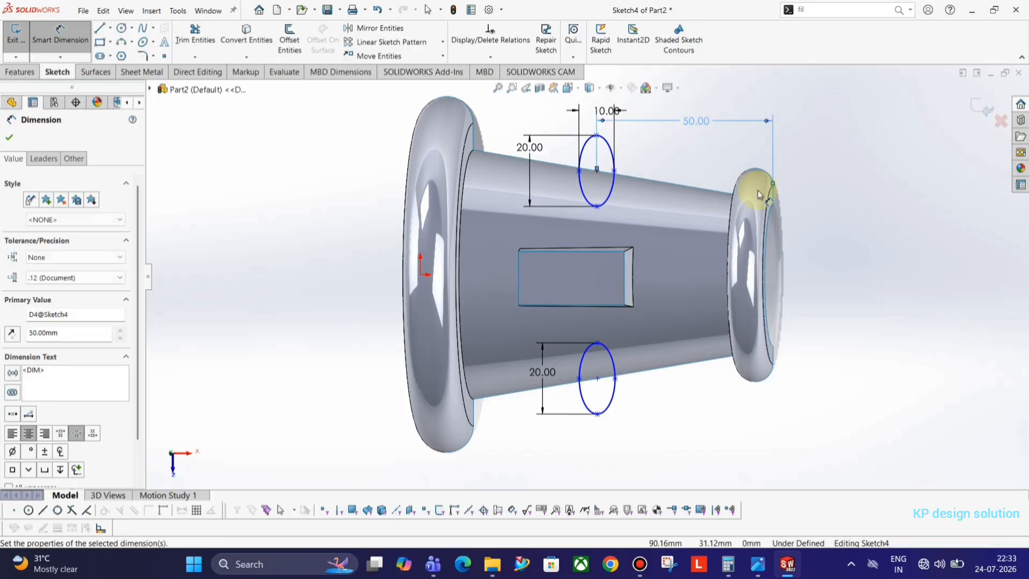
{"action": "key", "text": "space"}
{"action": "left_click", "coordinate": [875, 283]}
{"action": "key", "text": "Escape"}
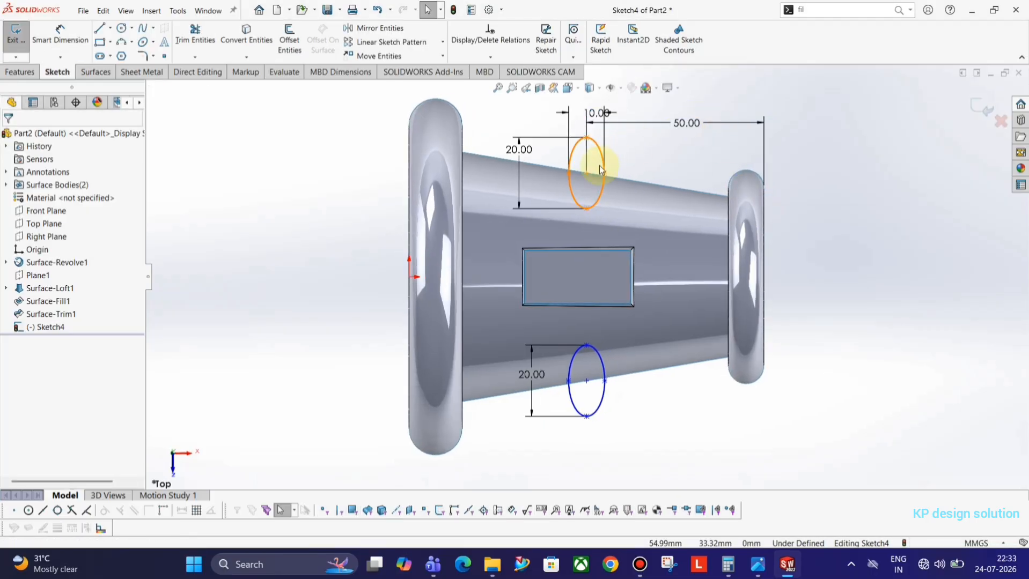
{"action": "left_click_drag", "start_coordinate": [588, 173], "coordinate": [587, 145]}
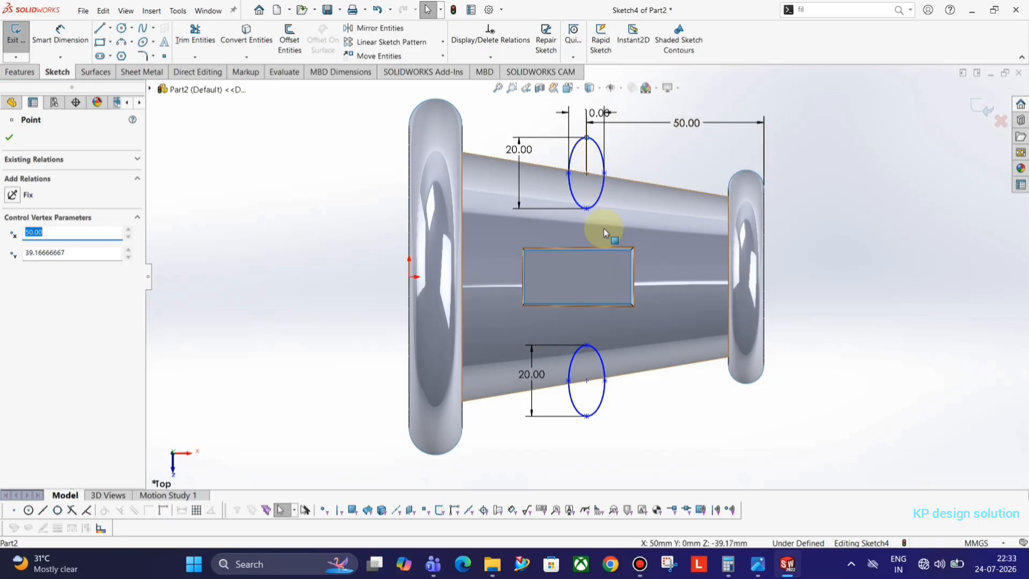
Reshape the lower ellipse by dragging its top point
{"action": "left_click", "coordinate": [587, 346], "text": "ctrl"}
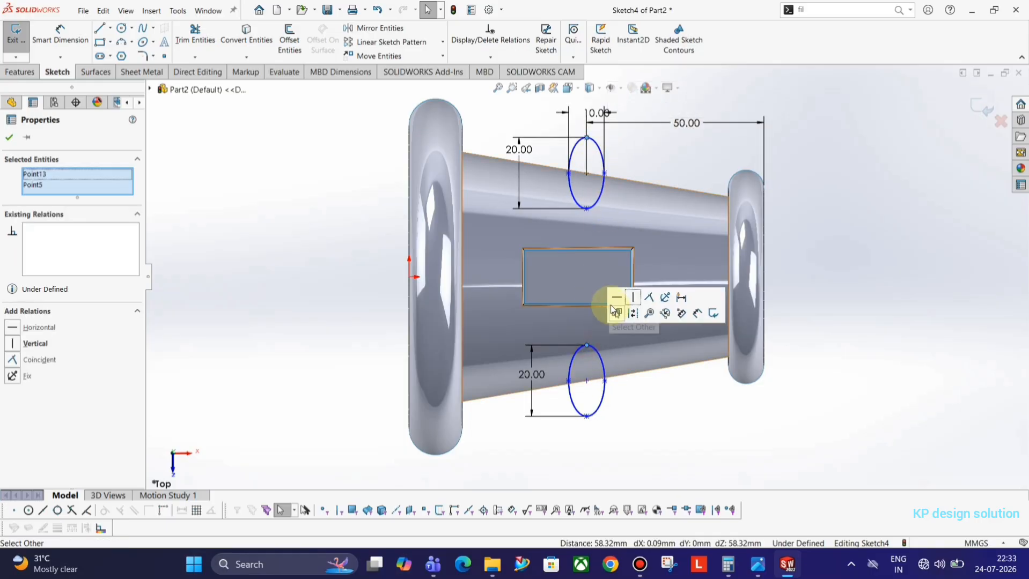
{"action": "left_click", "coordinate": [838, 179]}
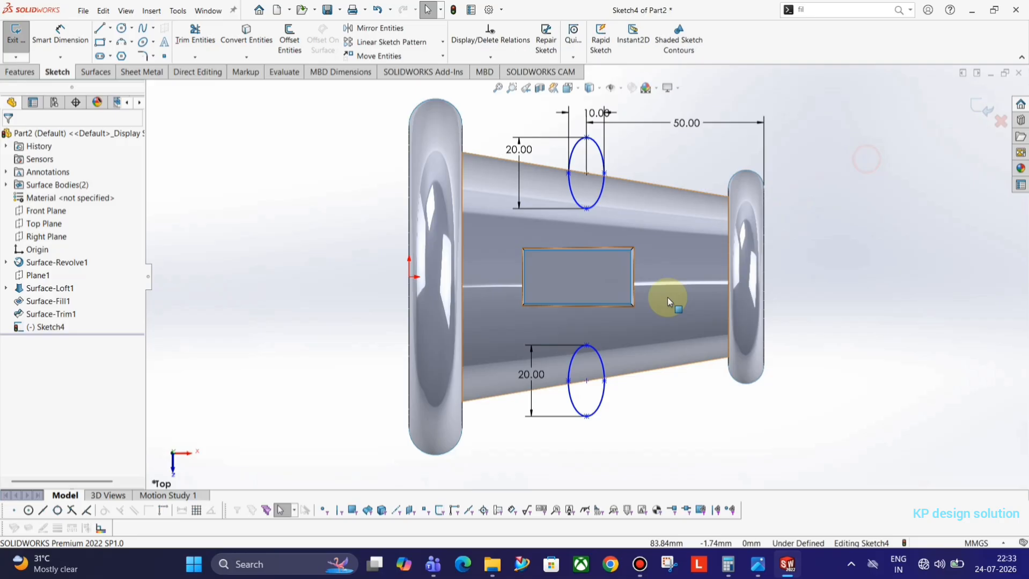
{"action": "left_click", "coordinate": [588, 346]}
{"action": "mouse_move", "coordinate": [592, 347]}
{"action": "left_mouse_down"}
{"action": "mouse_move", "coordinate": [603, 349]}
{"action": "mouse_move", "coordinate": [575, 338]}
{"action": "mouse_move", "coordinate": [590, 347]}
{"action": "left_mouse_up"}
{"action": "left_click", "coordinate": [787, 416]}
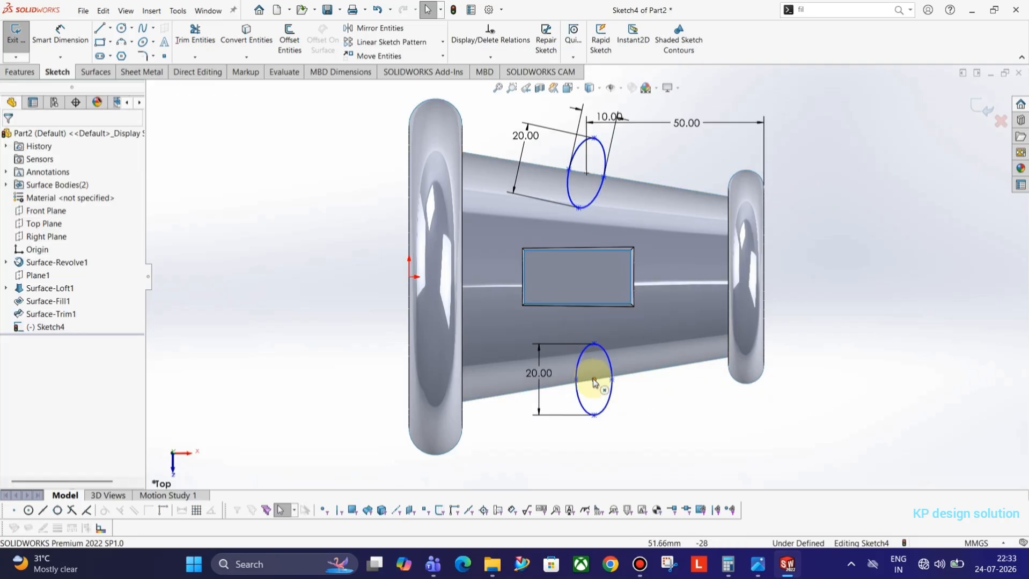
Make the upper ellipse's axis vertical with a Vertical relation
{"action": "left_click", "coordinate": [594, 381]}
{"action": "left_click", "coordinate": [593, 345], "text": "ctrl"}
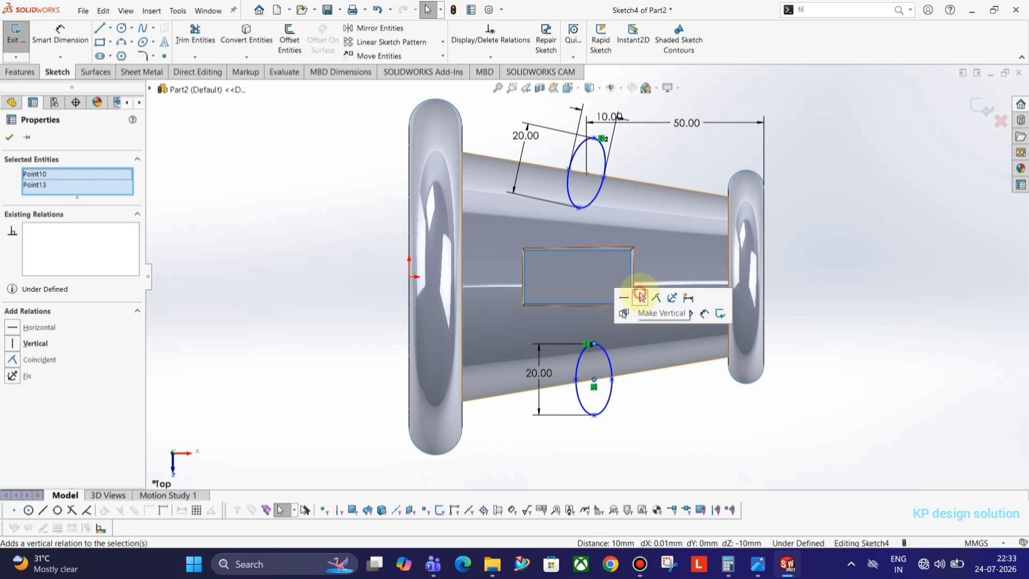
{"action": "left_click", "coordinate": [807, 258]}
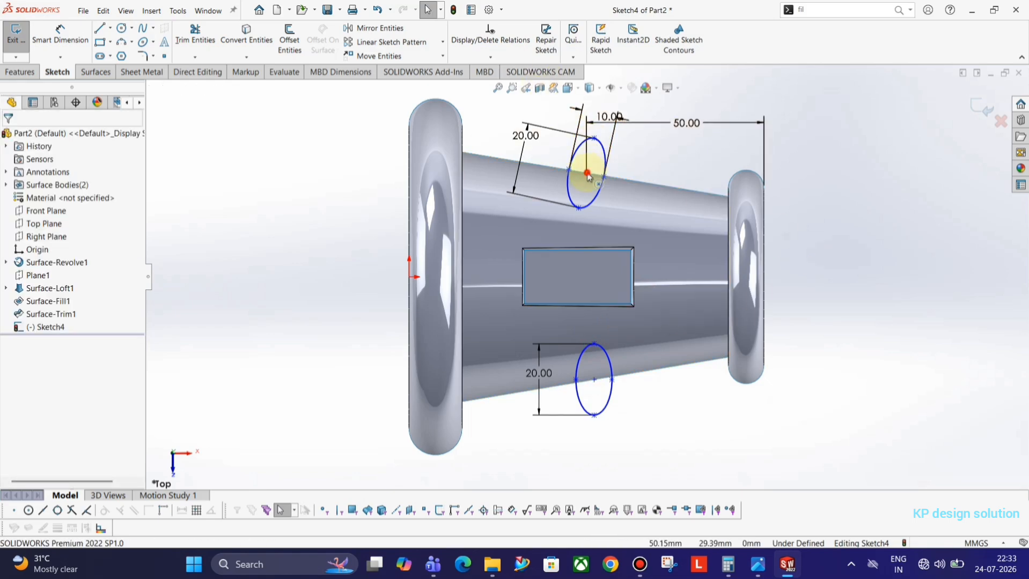
{"action": "left_click", "coordinate": [594, 139]}
{"action": "left_click", "coordinate": [586, 173], "text": "ctrl"}
{"action": "left_click", "coordinate": [638, 96]}
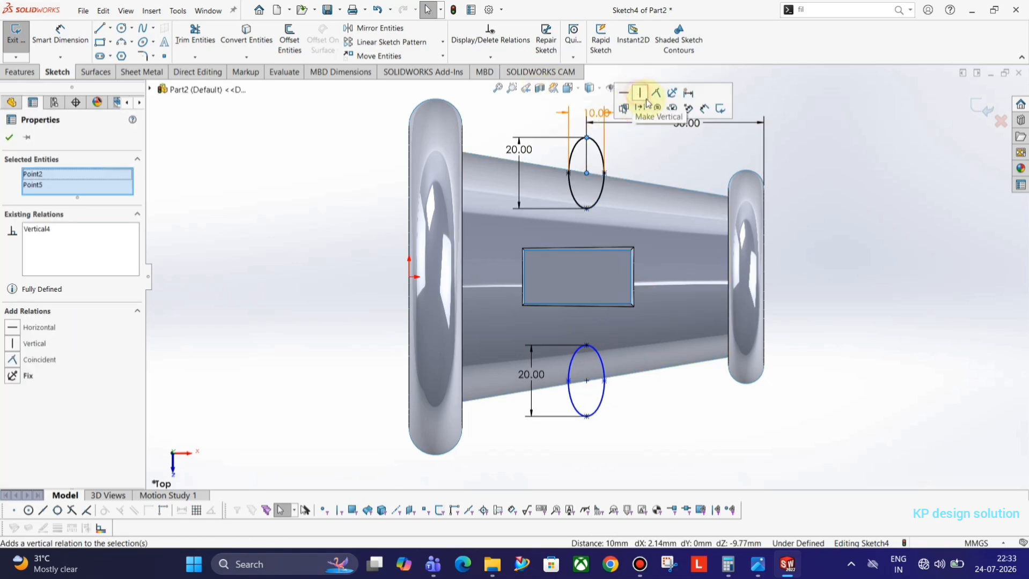
{"action": "left_click", "coordinate": [824, 203]}
Align the lower ellipse's right point and make the two ellipses tangent
{"action": "left_click", "coordinate": [586, 380]}
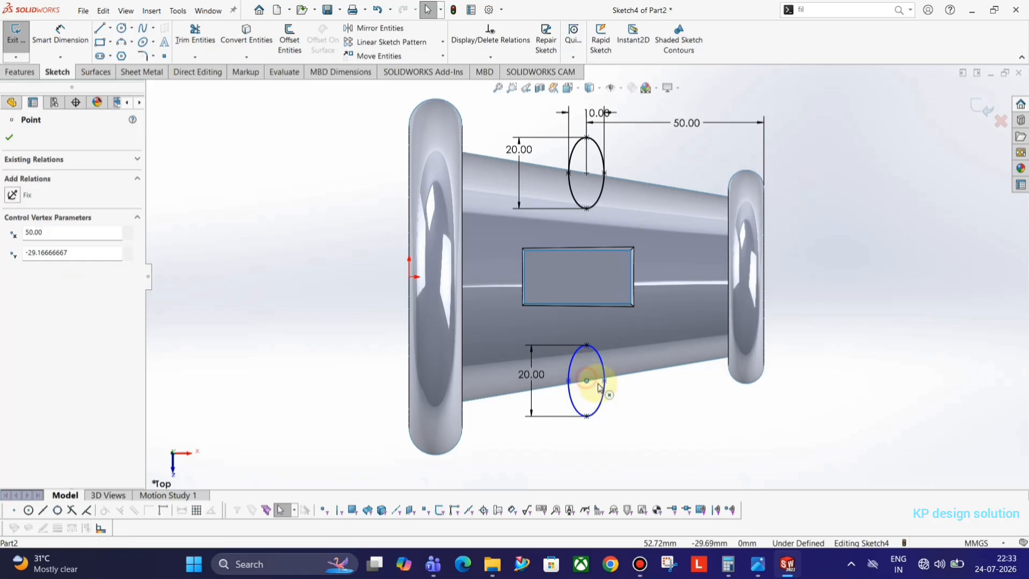
{"action": "left_click", "coordinate": [605, 382]}
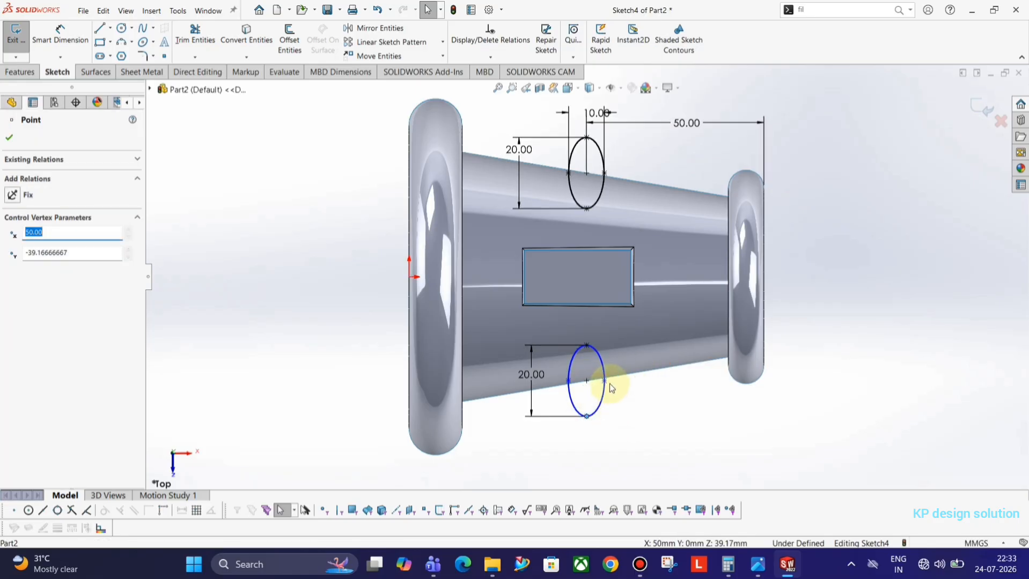
{"action": "left_click_drag", "start_coordinate": [621, 390], "coordinate": [604, 391]}
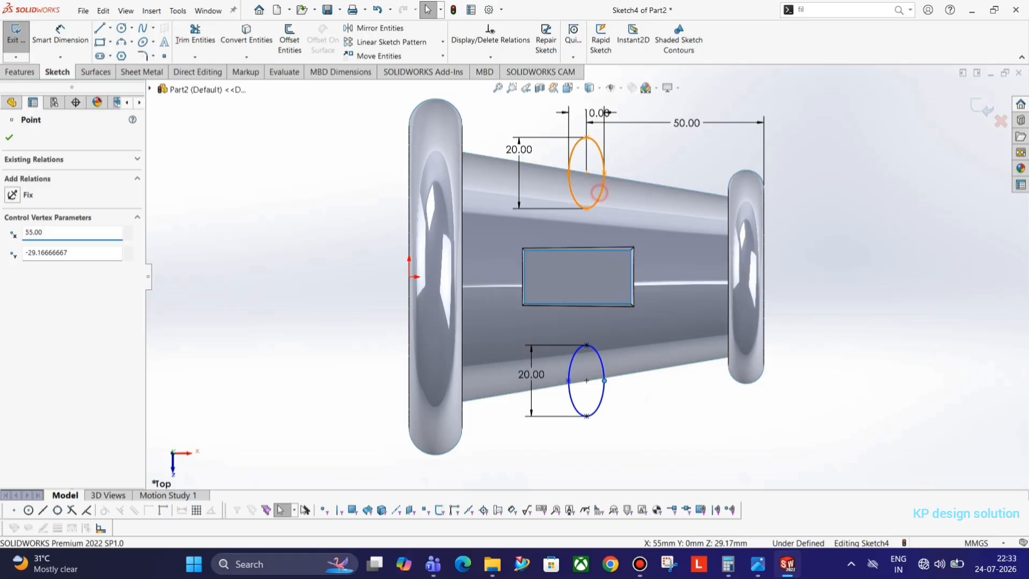
{"action": "left_click", "coordinate": [599, 194]}
{"action": "left_click", "coordinate": [600, 360], "text": "ctrl"}
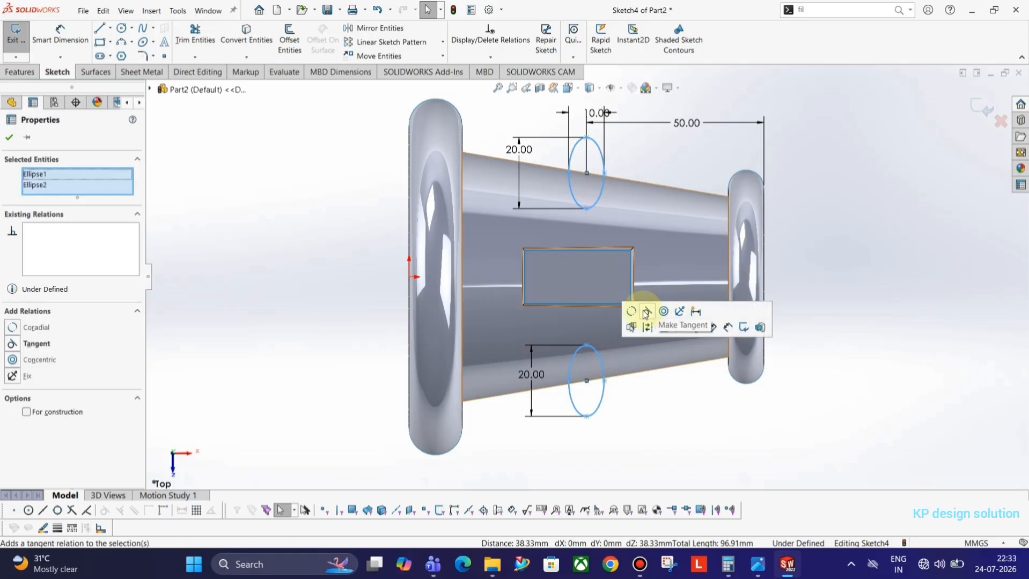
{"action": "left_click", "coordinate": [646, 314]}
{"action": "left_click", "coordinate": [684, 409]}
Add a 5 mm dimension to the lower ellipse and exit the sketch
{"action": "left_click", "coordinate": [69, 37]}
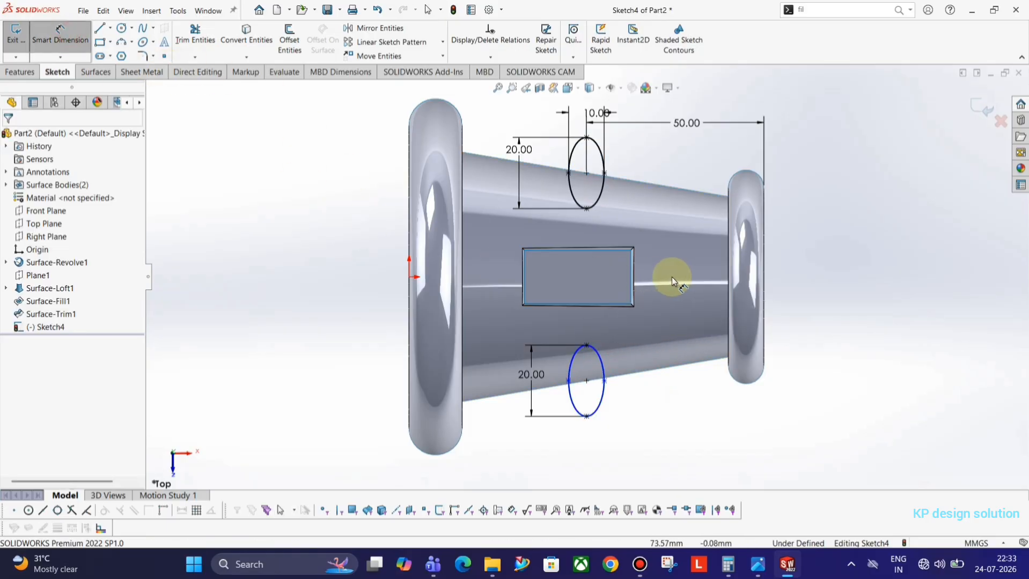
{"action": "left_click", "coordinate": [570, 385]}
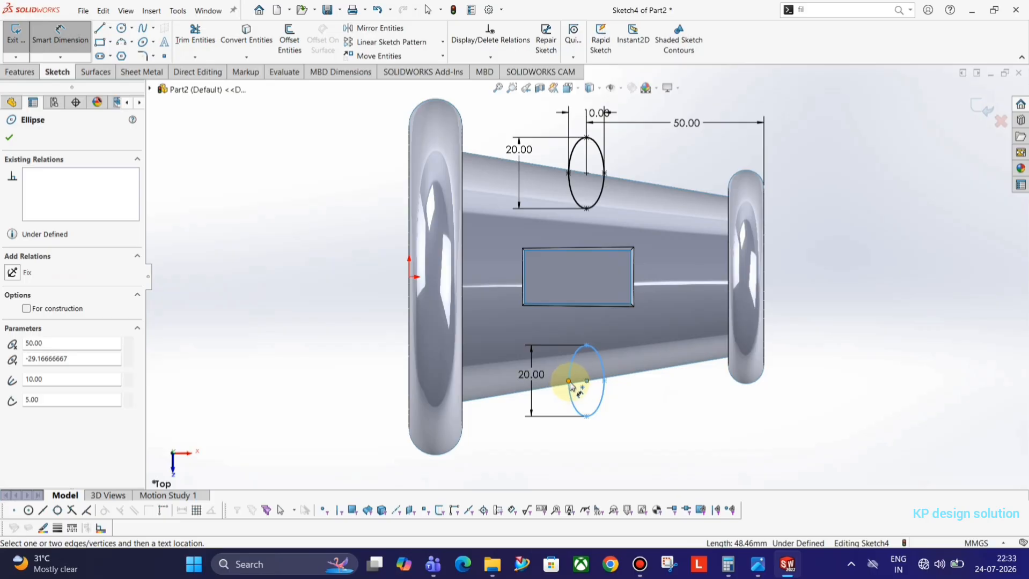
{"action": "left_click", "coordinate": [568, 382]}
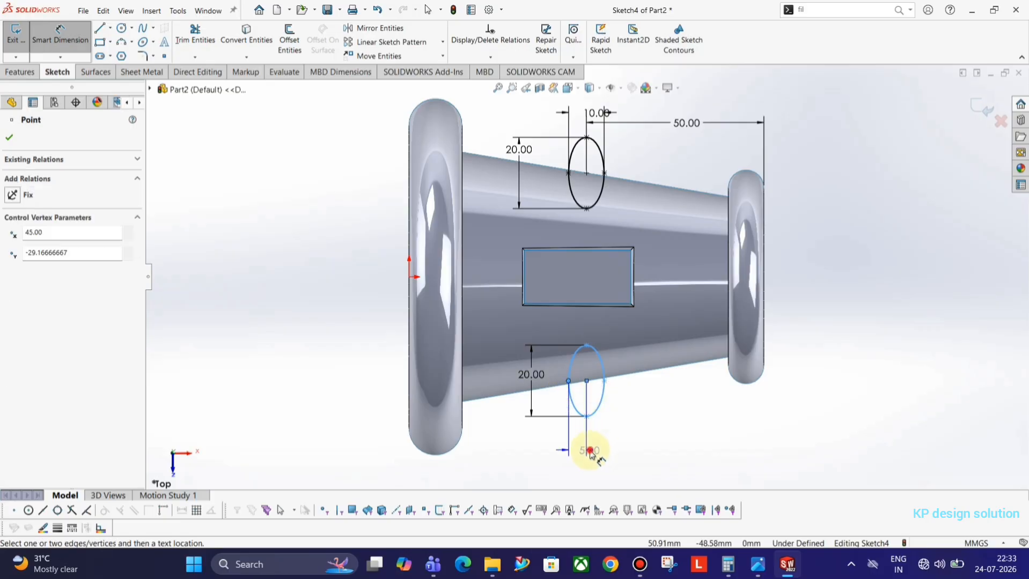
{"action": "left_click", "coordinate": [590, 452]}
{"action": "left_click", "coordinate": [544, 435]}
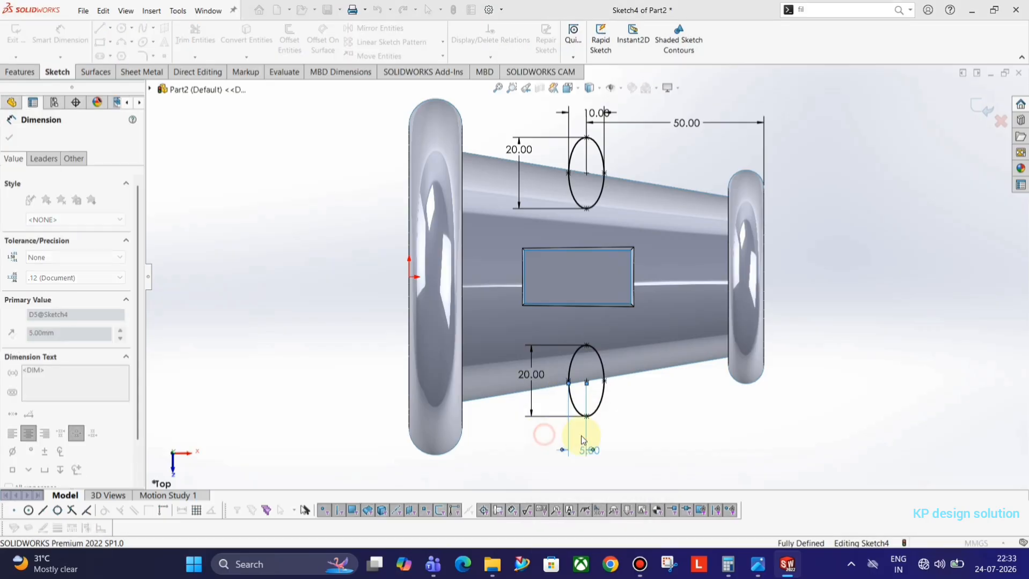
{"action": "left_click", "coordinate": [977, 107]}
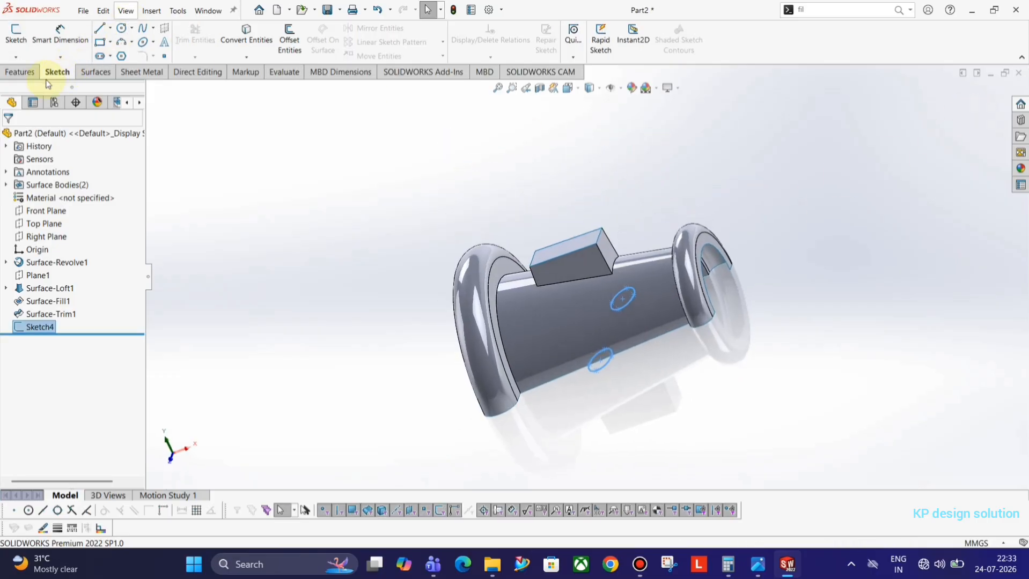
Extrude both ellipses as surfaces to a depth of 88 mm
{"action": "left_click", "coordinate": [97, 72]}
{"action": "left_click", "coordinate": [19, 38]}
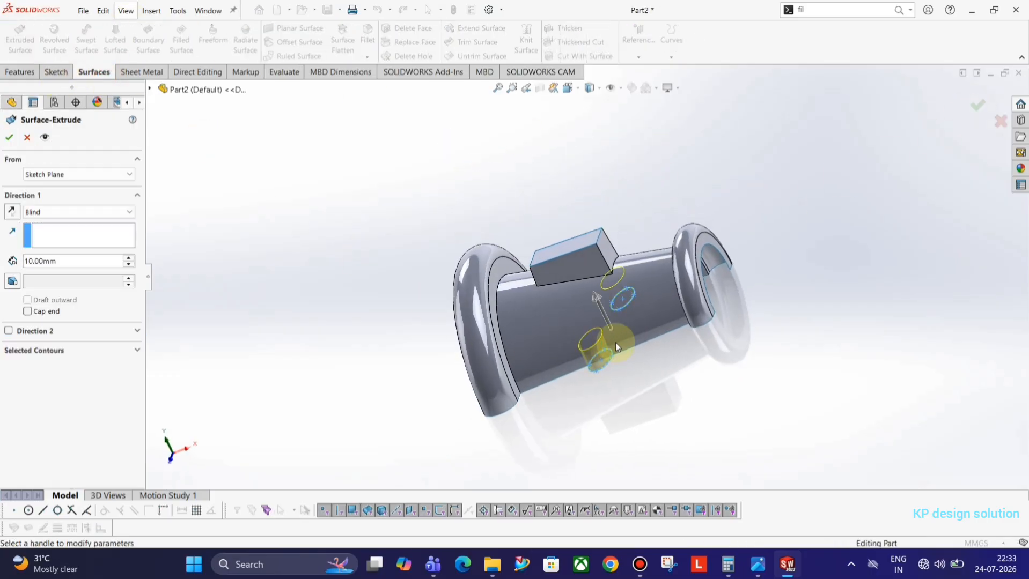
{"action": "left_click_drag", "start_coordinate": [597, 304], "coordinate": [492, 207]}
{"action": "middle_click_drag", "start_coordinate": [466, 215], "coordinate": [483, 293]}
{"action": "left_click", "coordinate": [9, 137]}
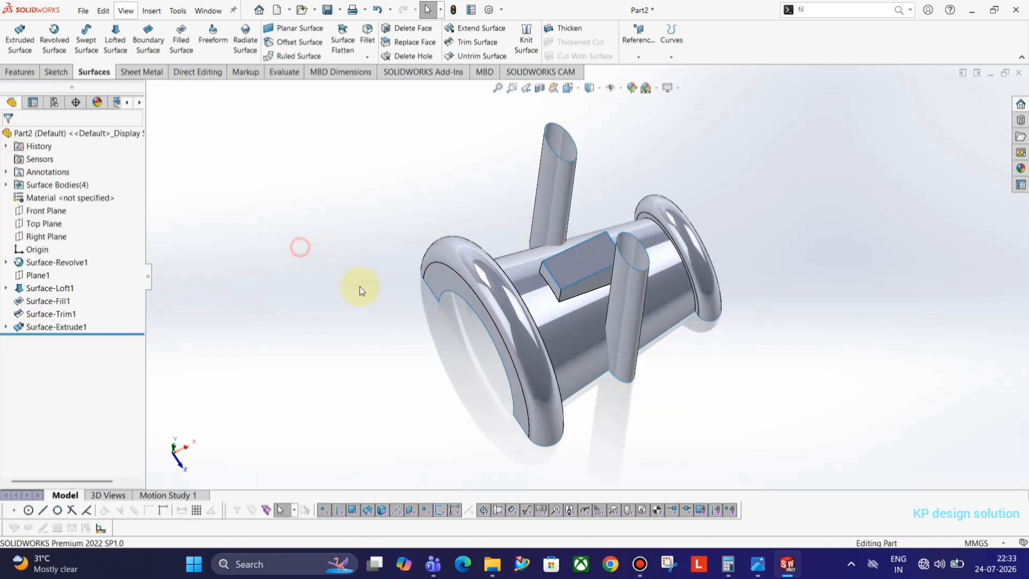
Select the main body, fill surface and both elliptical tubes for a mutual trim
{"action": "left_click", "coordinate": [473, 43]}
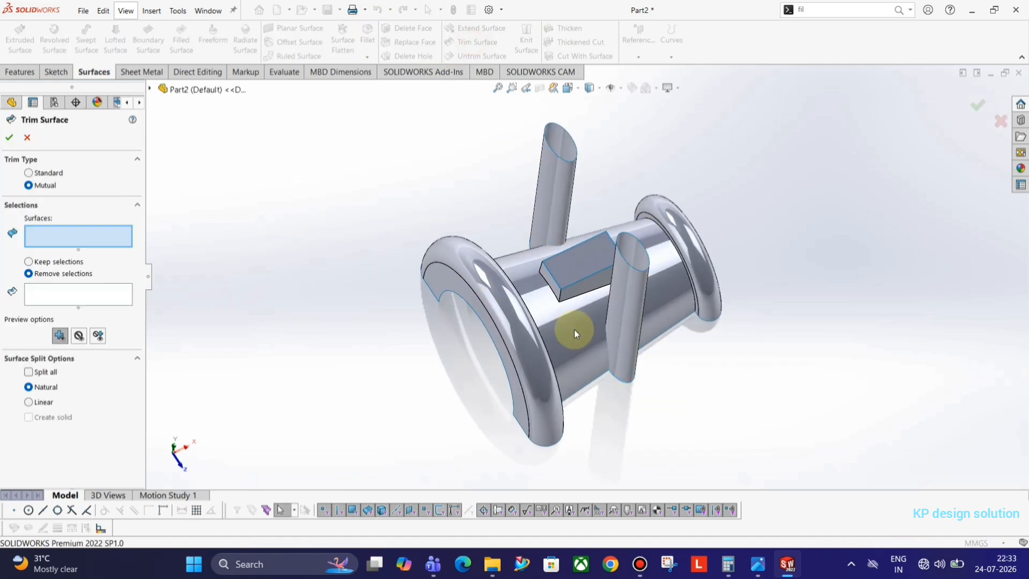
{"action": "left_click", "coordinate": [581, 317]}
{"action": "left_click", "coordinate": [566, 281]}
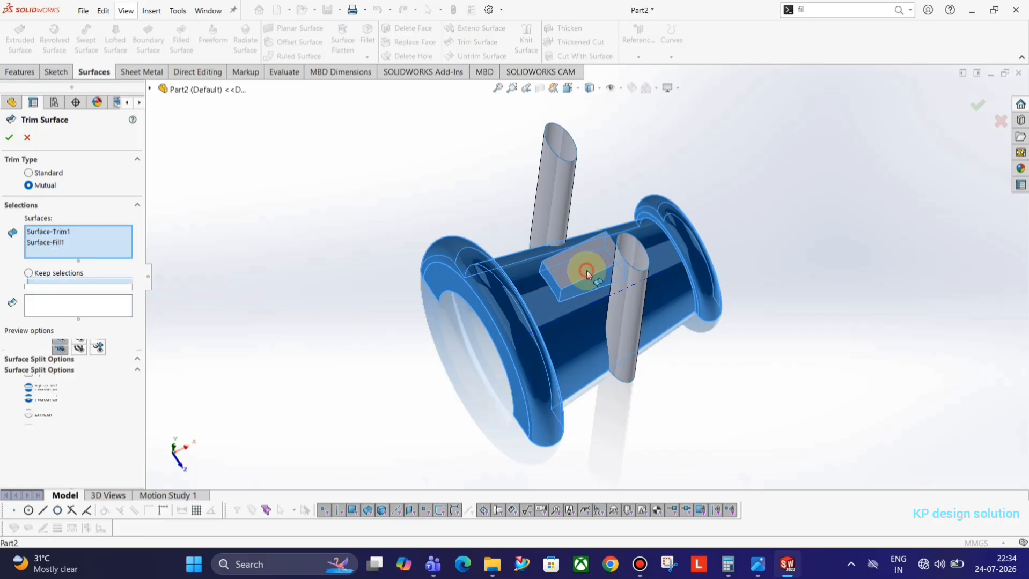
{"action": "middle_click_drag", "start_coordinate": [663, 321], "coordinate": [562, 294]}
{"action": "left_click", "coordinate": [563, 294]}
{"action": "left_click", "coordinate": [615, 202]}
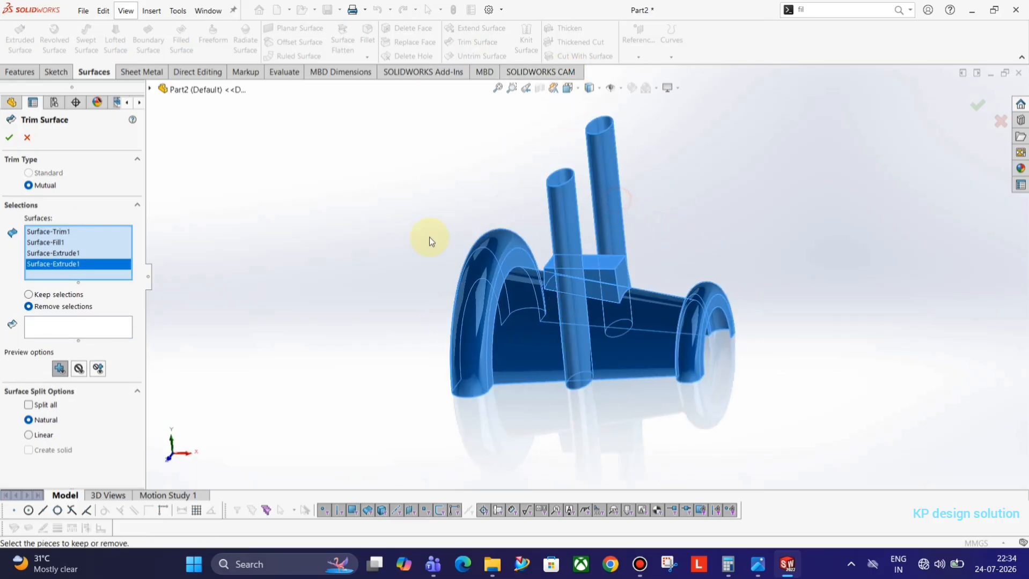
{"action": "left_click", "coordinate": [105, 325]}
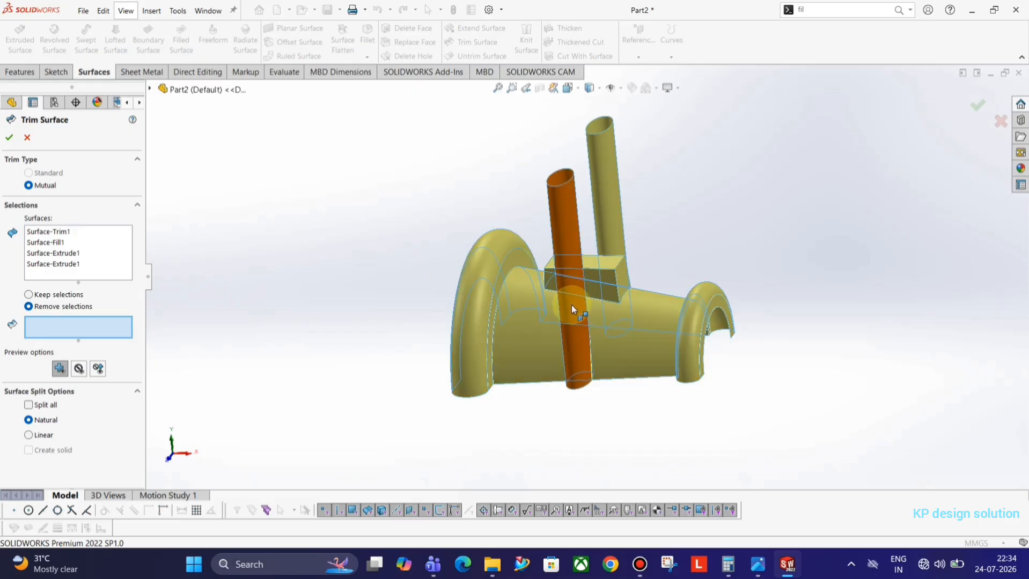
Remove both cylinder pieces and the two inner patches to cut the elliptical notches
{"action": "left_click", "coordinate": [569, 255]}
{"action": "left_click", "coordinate": [608, 206]}
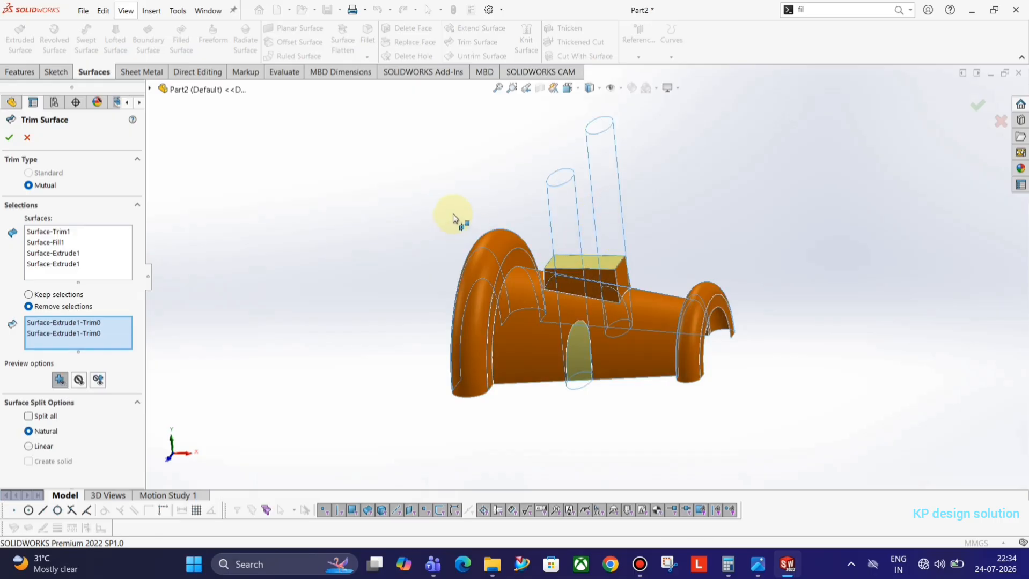
{"action": "middle_click_drag", "start_coordinate": [459, 219], "coordinate": [465, 391]}
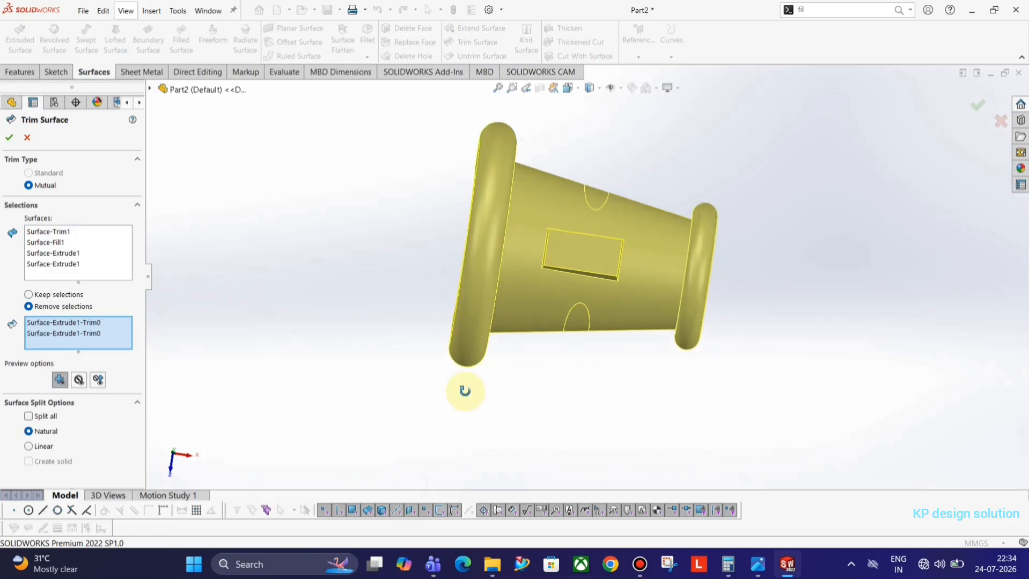
{"action": "left_click", "coordinate": [598, 204]}
{"action": "left_click", "coordinate": [574, 327]}
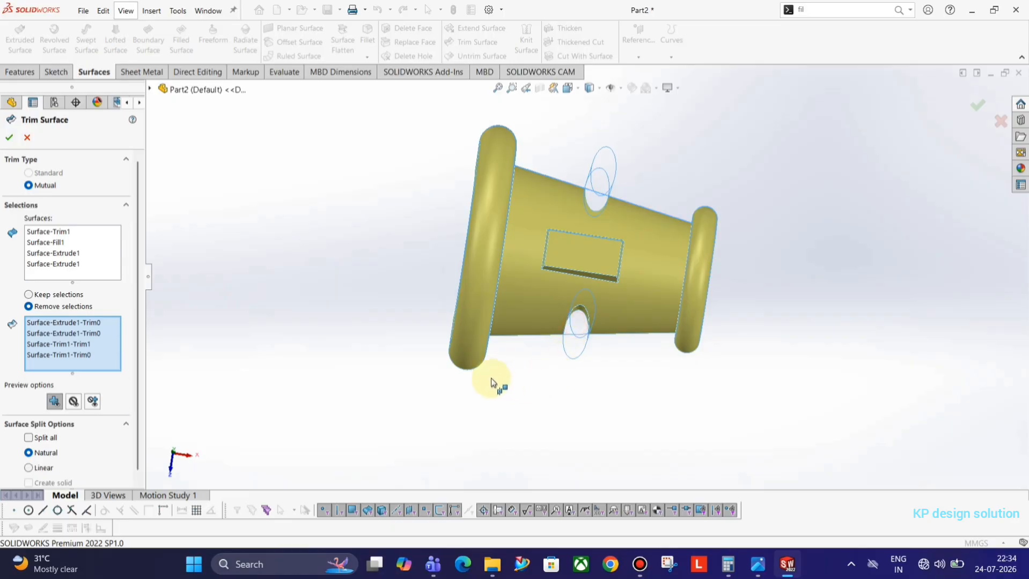
{"action": "middle_click_drag", "start_coordinate": [492, 377], "coordinate": [480, 255]}
{"action": "left_click", "coordinate": [9, 138]}
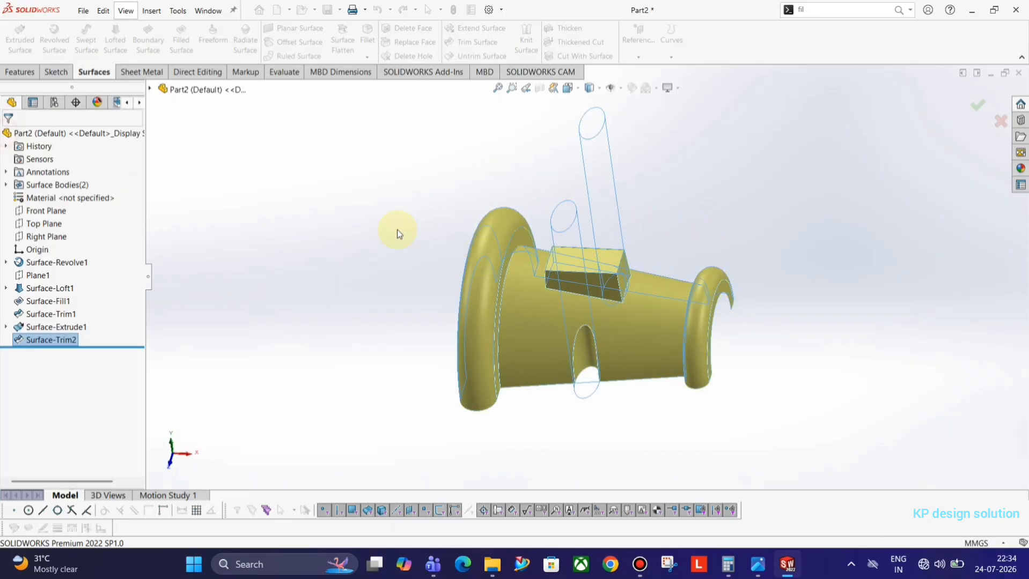
{"action": "middle_click_drag", "start_coordinate": [595, 252], "coordinate": [607, 278]}
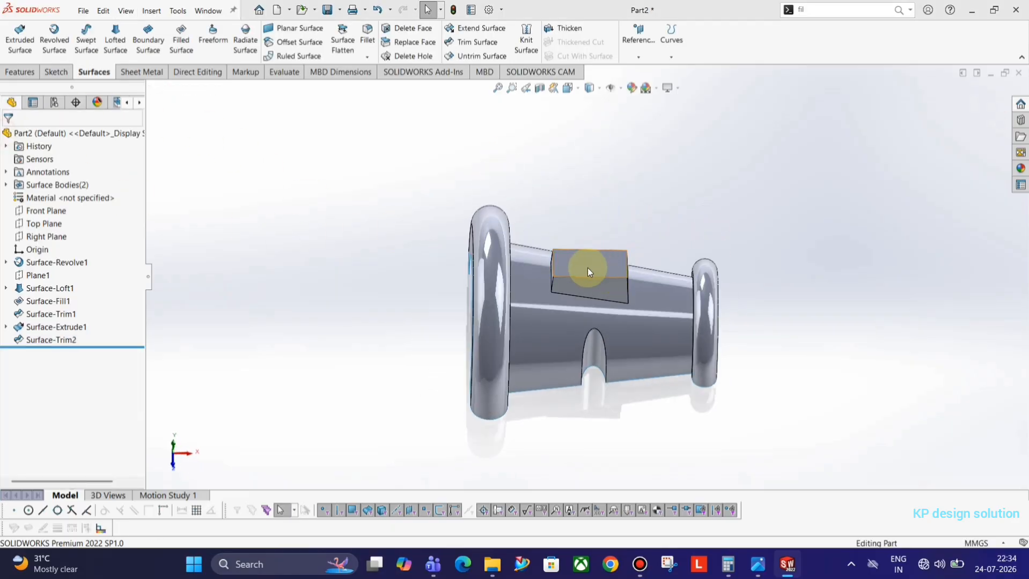
{"action": "key", "text": "alt+Tab"}
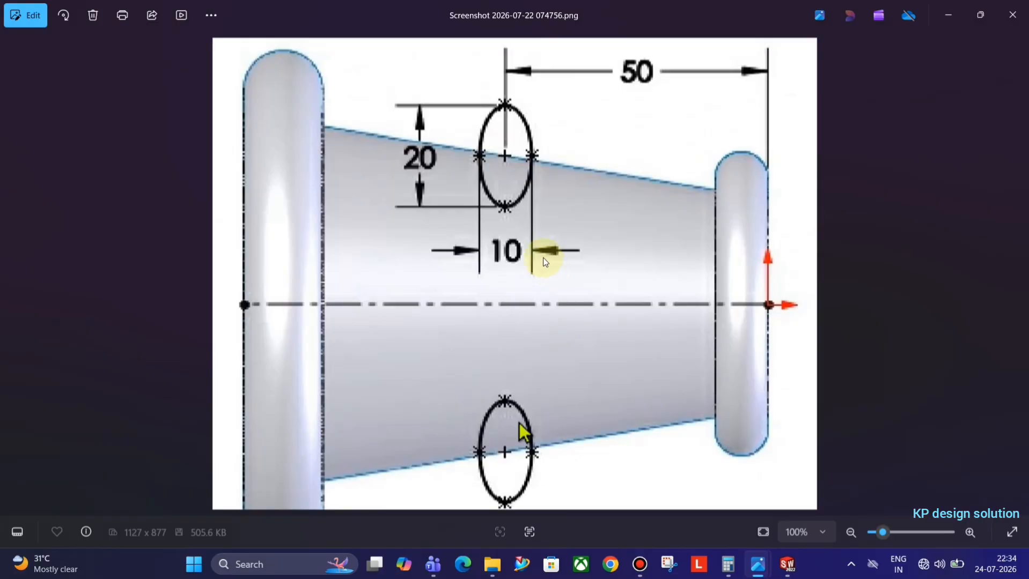
Bring up the next screenshot showing the 4X R5 and elliptical-arc callouts and compare with the model
{"action": "key", "text": "Right"}
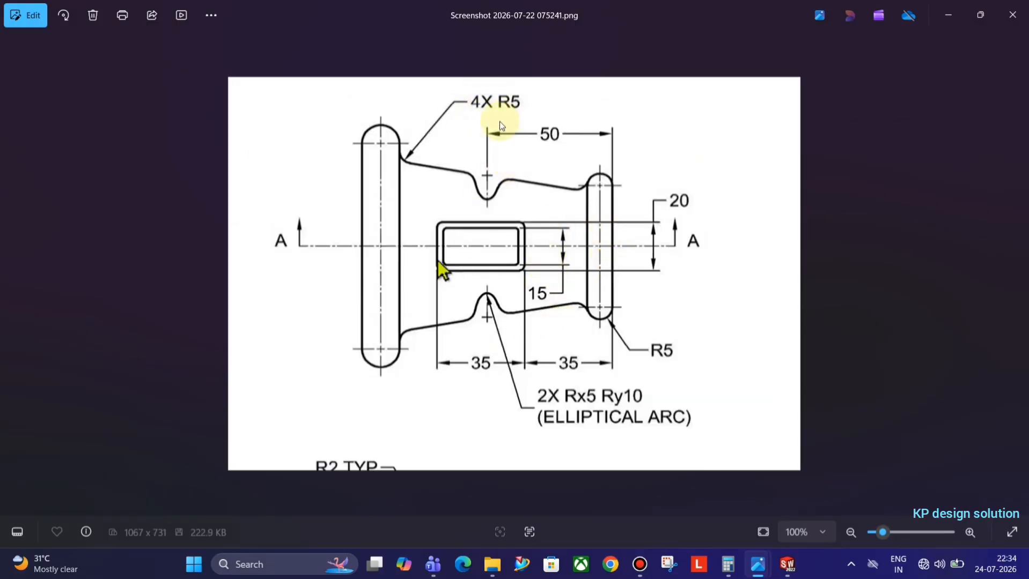
{"action": "key", "text": "alt+Tab"}
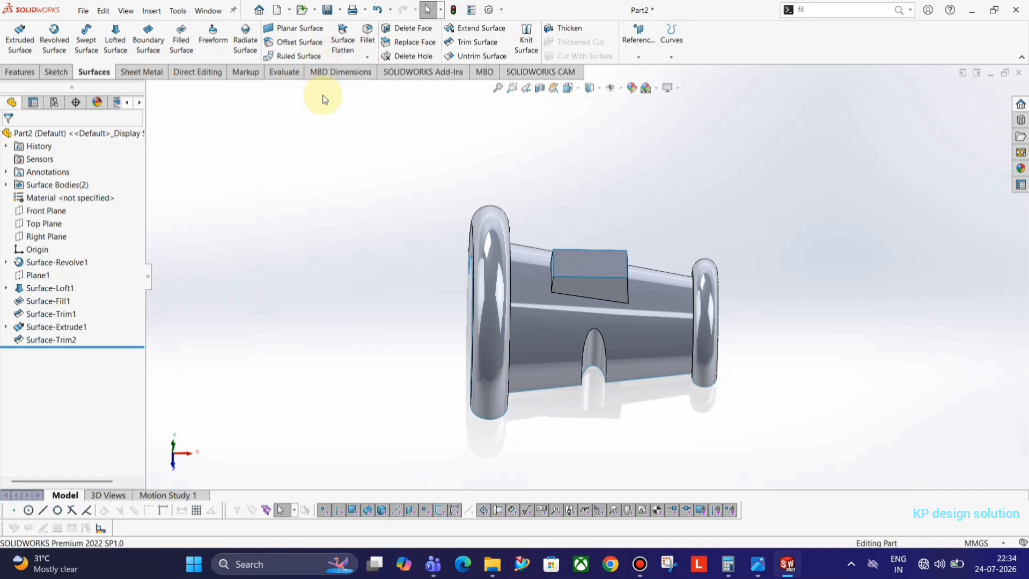
{"action": "key", "text": "alt+Tab"}
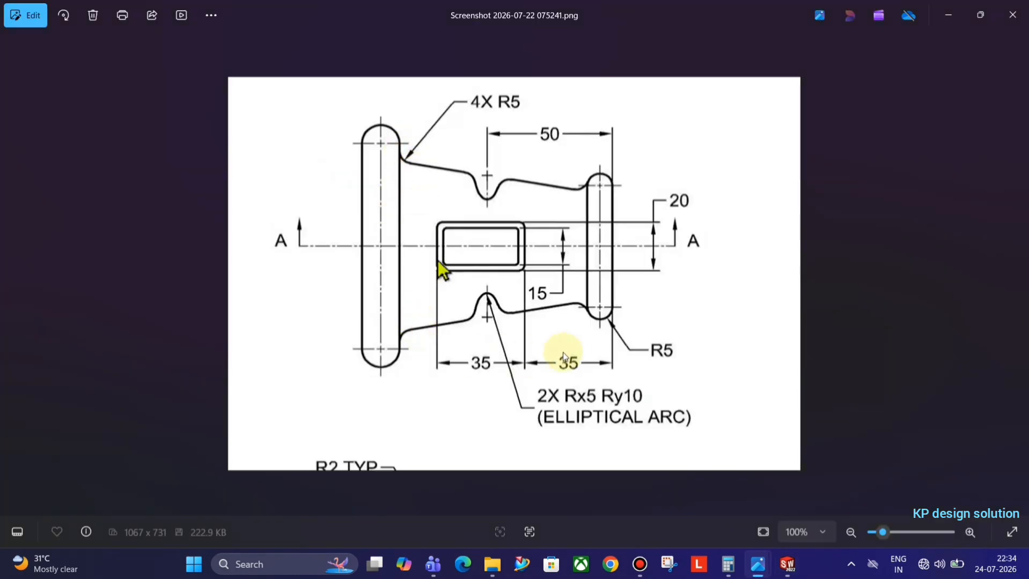
Start a 5 mm fillet on the first flange-to-body edge
{"action": "key", "text": "alt+Tab"}
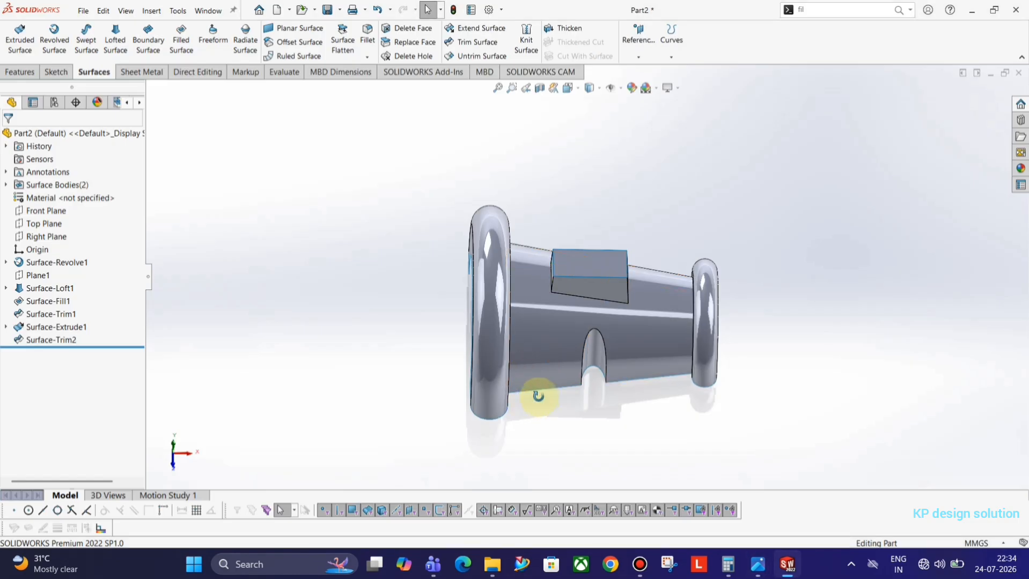
{"action": "middle_click_drag", "start_coordinate": [535, 391], "coordinate": [501, 305]}
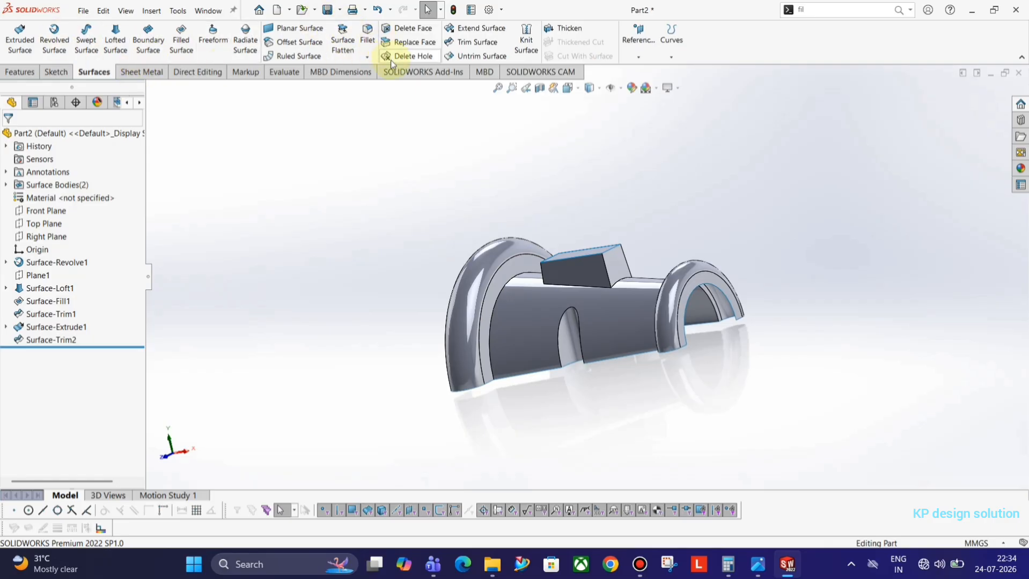
{"action": "left_click", "coordinate": [366, 36]}
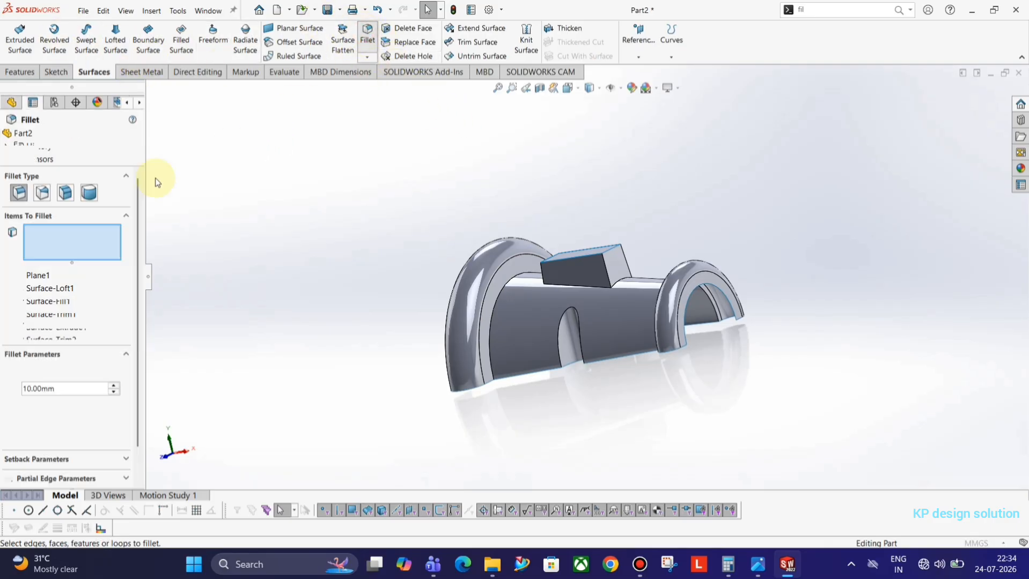
{"action": "type", "text": "5"}
{"action": "key", "text": "Return"}
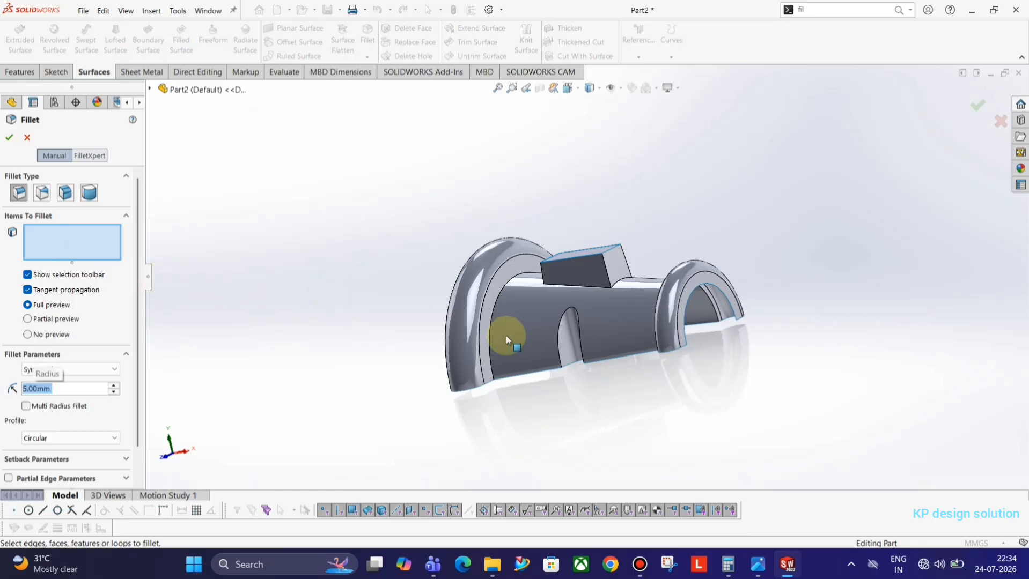
{"action": "left_click", "coordinate": [499, 297]}
Add the right flange-to-body edge, drop the stray face, and finish the fillet
{"action": "middle_click_drag", "start_coordinate": [563, 326], "coordinate": [716, 333]}
{"action": "scroll", "coordinate": [701, 307], "scroll_direction": "down", "scroll_amount": 5}
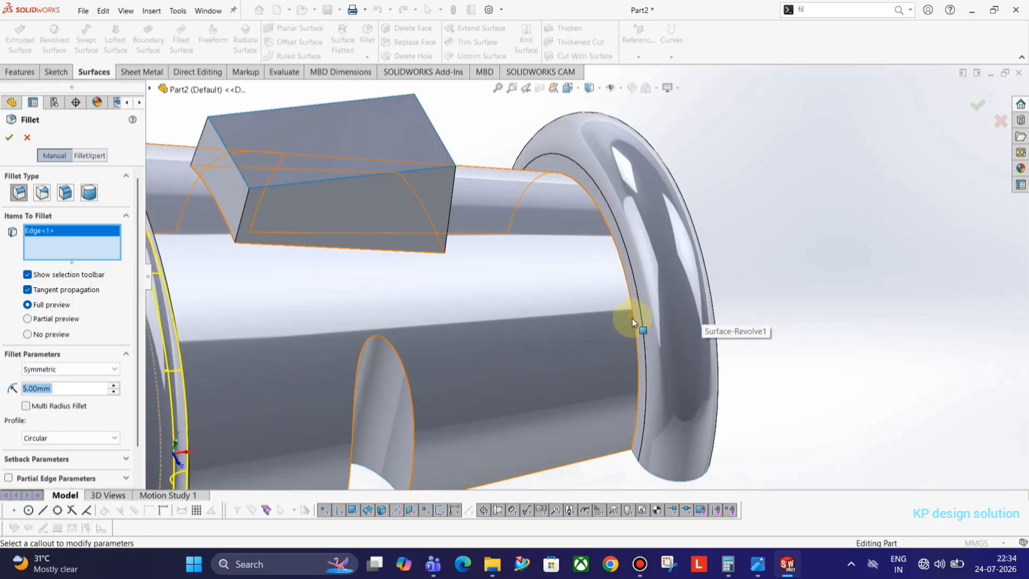
{"action": "left_click", "coordinate": [633, 325]}
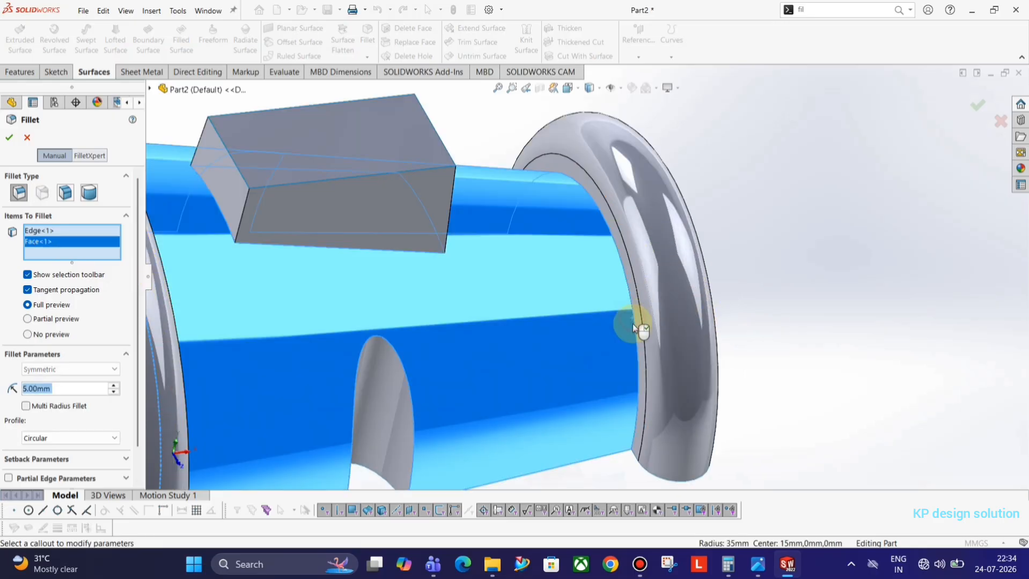
{"action": "right_click", "coordinate": [44, 242]}
{"action": "left_click", "coordinate": [76, 260]}
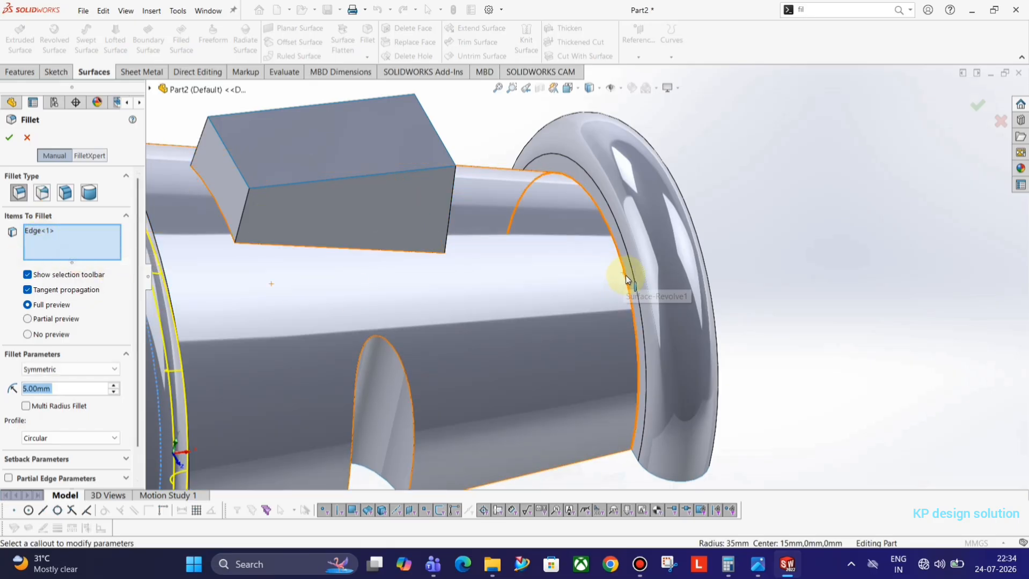
{"action": "left_click", "coordinate": [625, 278]}
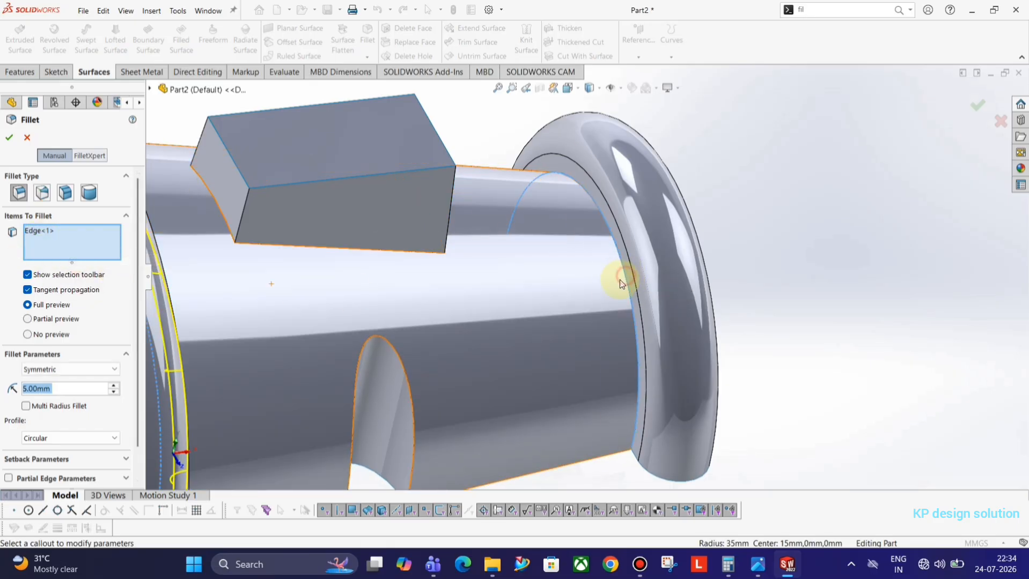
{"action": "left_click", "coordinate": [10, 138]}
{"action": "middle_click_drag", "start_coordinate": [785, 243], "coordinate": [482, 238]}
Review the section A-A drawing's R2 TYP and R7.5 callouts among the reference screenshots
{"action": "key", "text": "alt+Tab"}
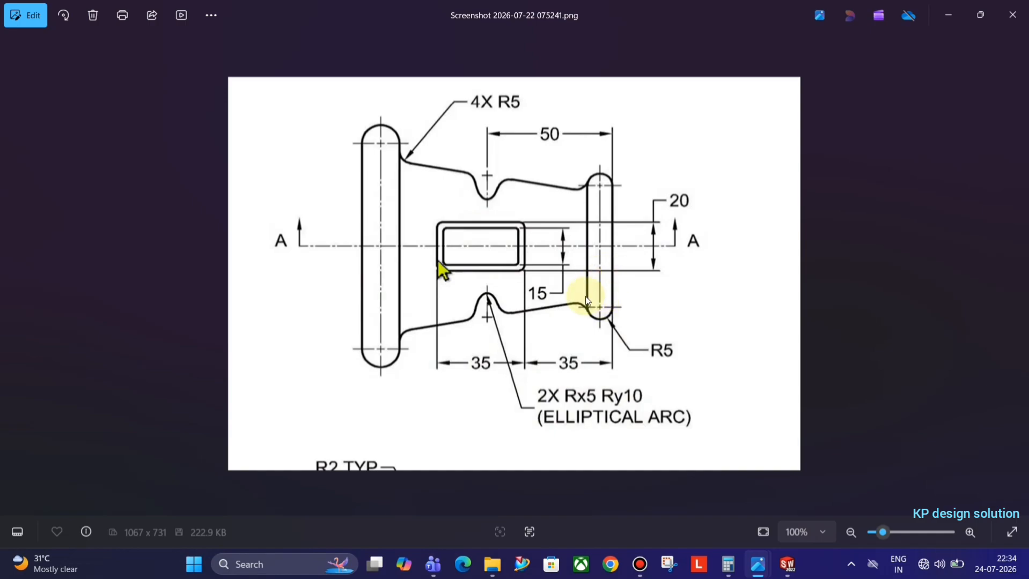
{"action": "key", "text": "Right"}
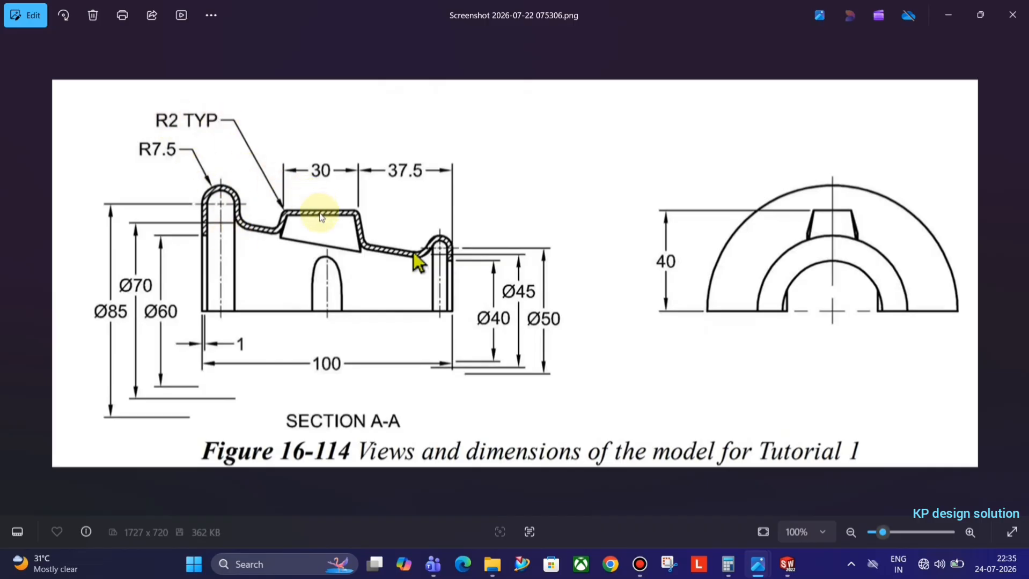
{"action": "key", "text": "Left"}
{"action": "key", "text": "Right"}
{"action": "key", "text": "Right"}
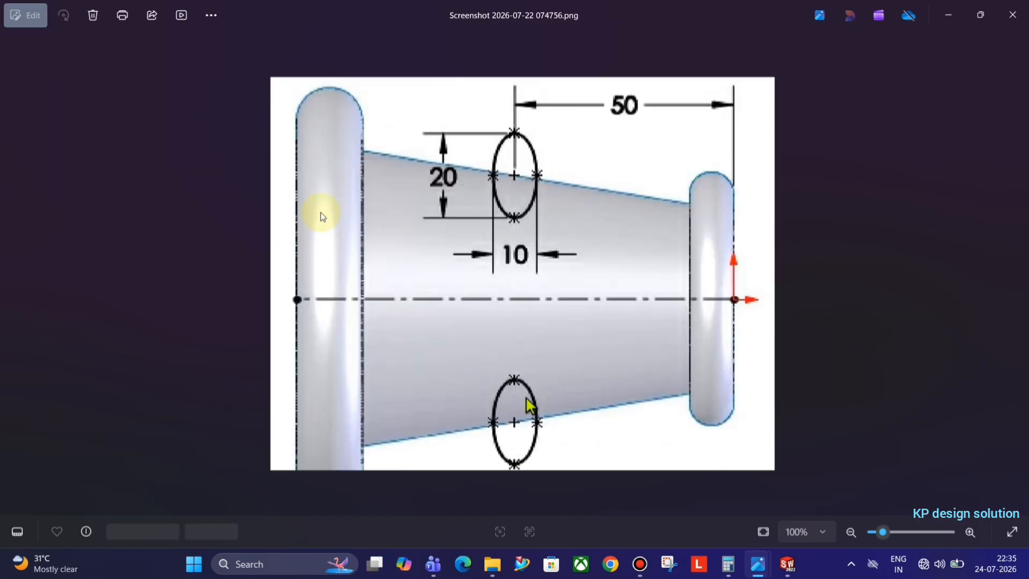
{"action": "key", "text": "Left"}
{"action": "key", "text": "Right"}
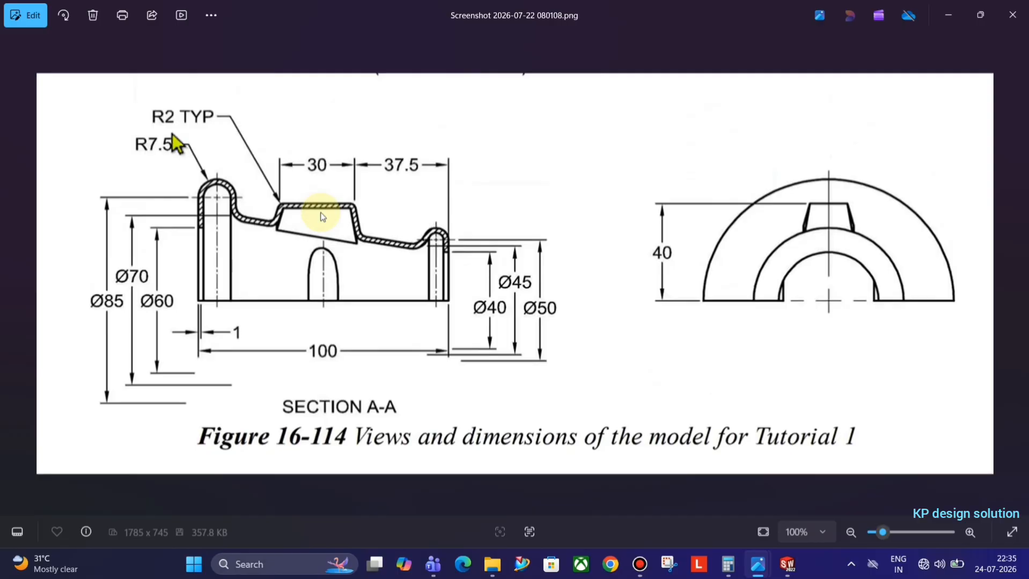
{"action": "key", "text": "Left"}
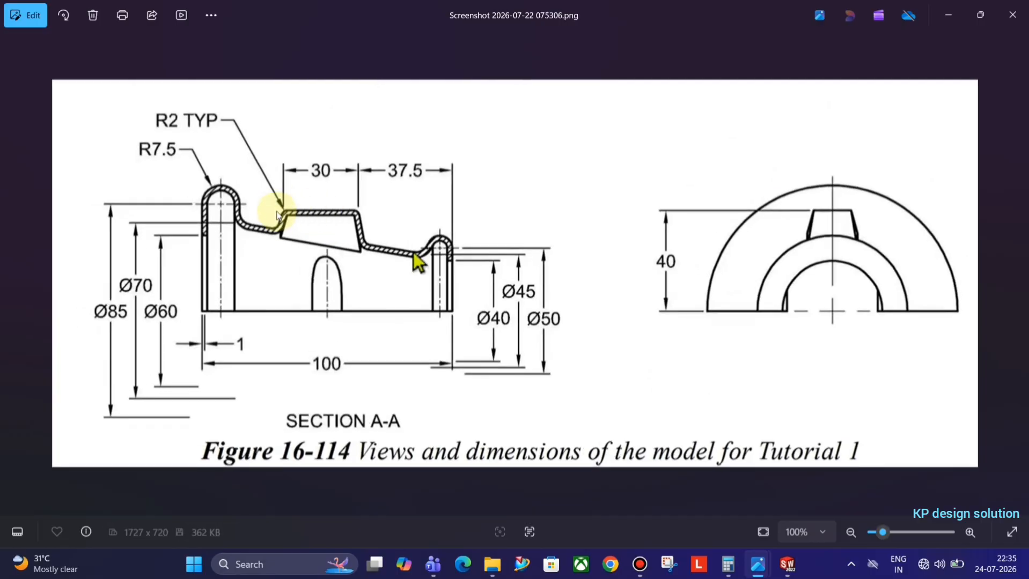
{"action": "key", "text": "alt+Tab"}
{"action": "key", "text": "alt+Tab"}
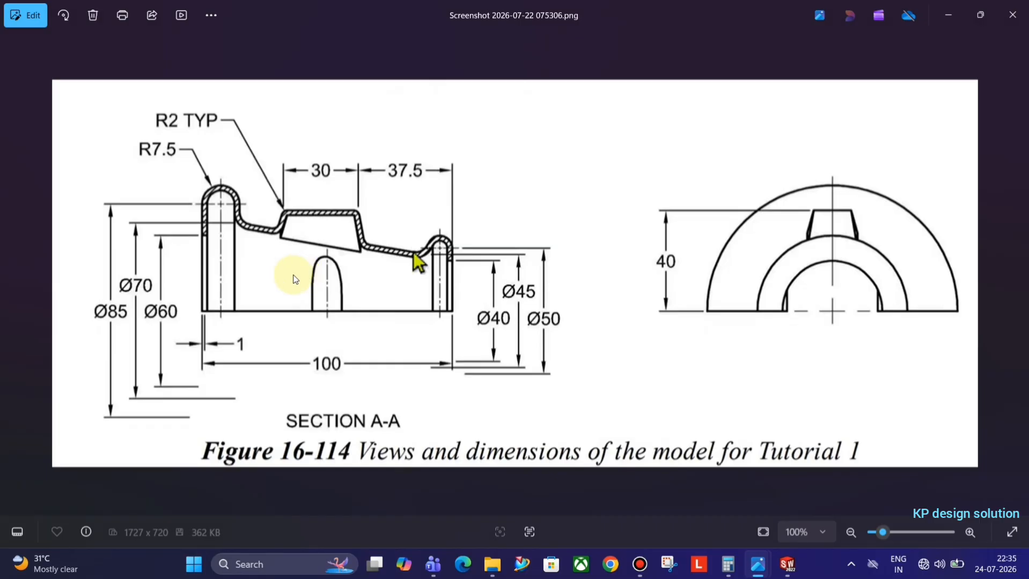
{"action": "key", "text": "alt+Tab"}
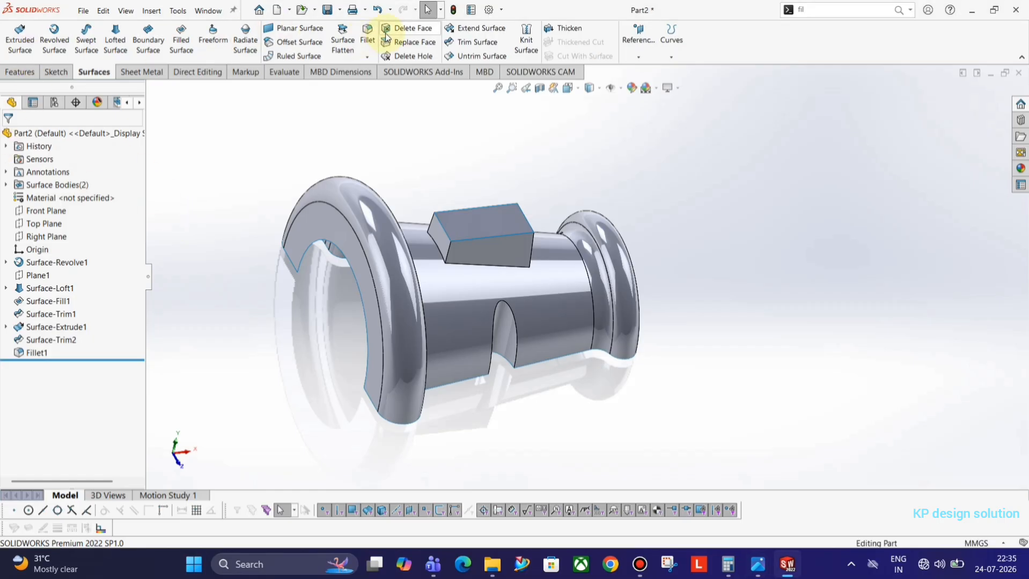
Begin a second fillet for the boss edges with a 2 mm radius
{"action": "left_click", "coordinate": [361, 51]}
{"action": "type", "text": "2"}
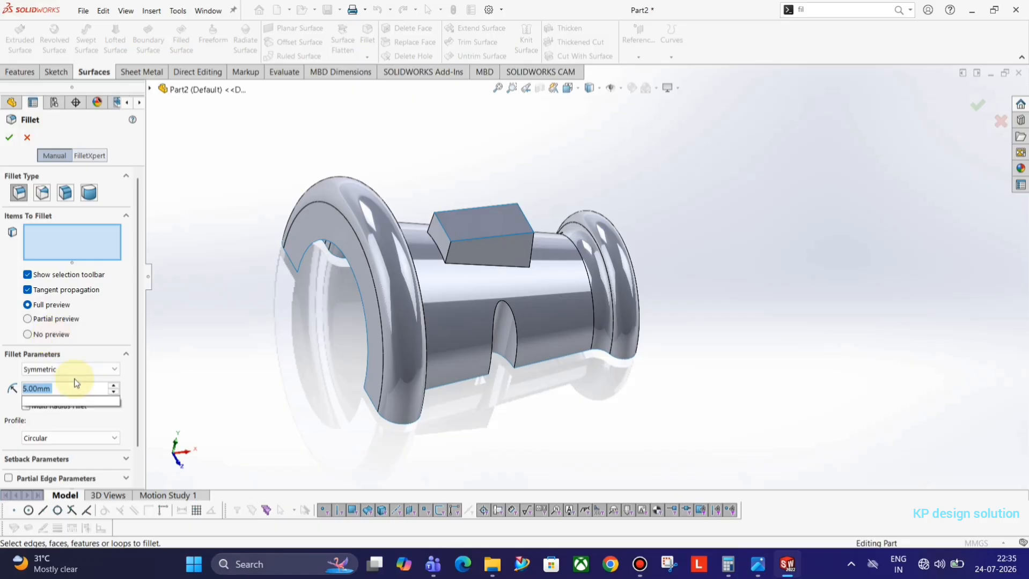
{"action": "key", "text": "Return"}
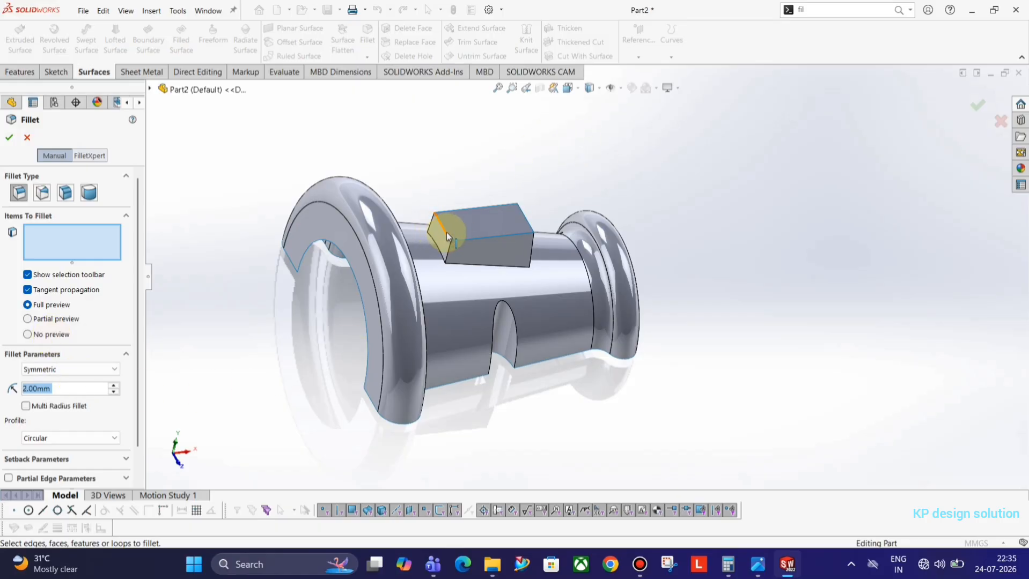
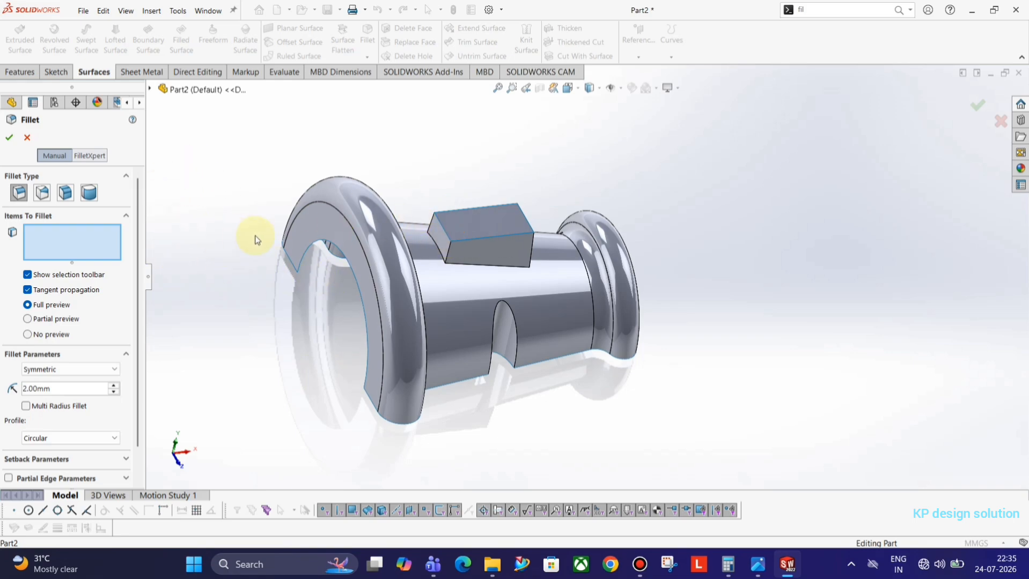
Fillet the four edges where the rectangular boss meets the body at 5 mm
{"action": "key", "text": "Escape"}
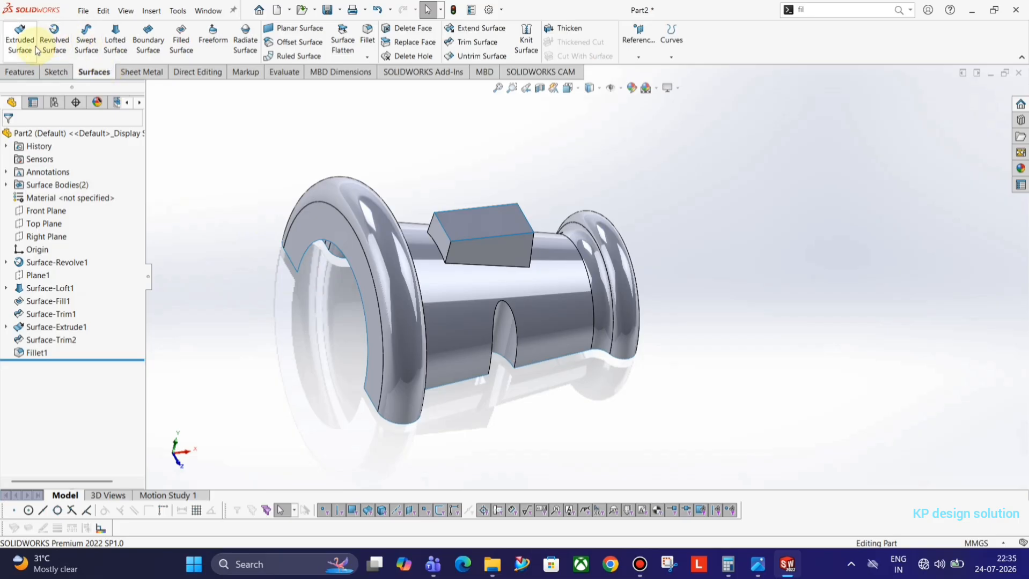
{"action": "left_click", "coordinate": [367, 39]}
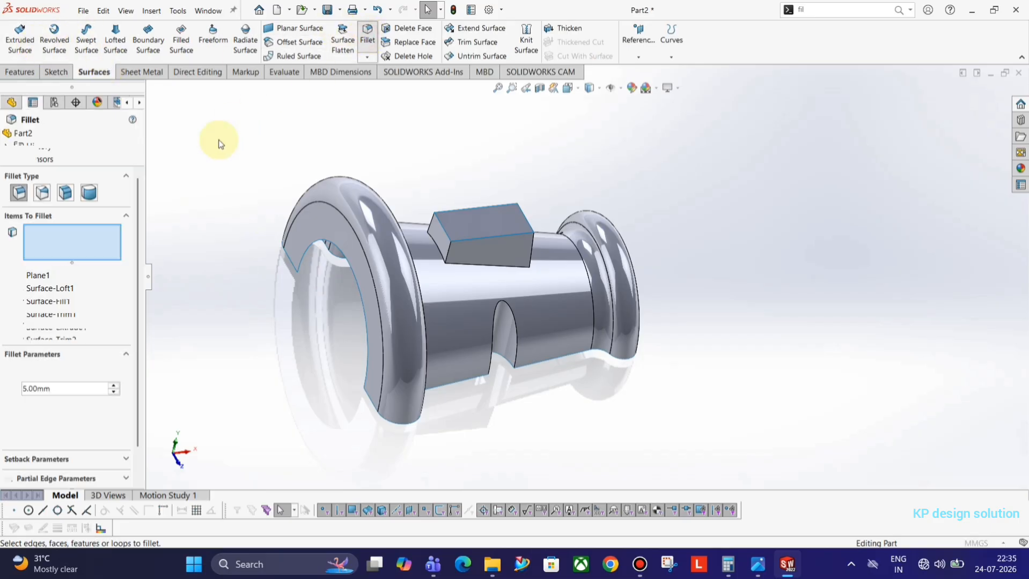
{"action": "left_click", "coordinate": [437, 246]}
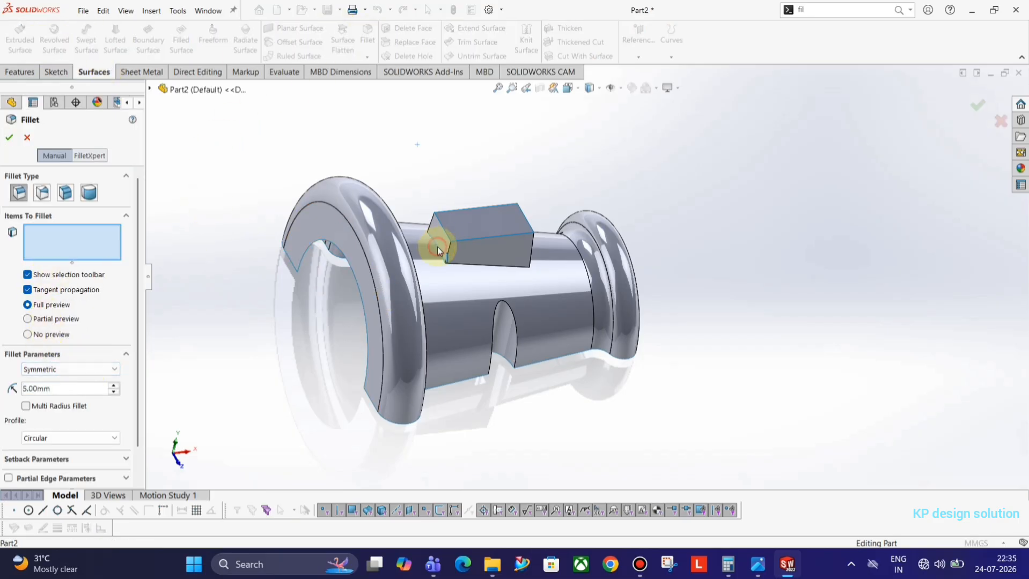
{"action": "left_click", "coordinate": [489, 266]}
{"action": "middle_click_drag", "start_coordinate": [536, 275], "coordinate": [513, 311]}
{"action": "left_click", "coordinate": [509, 258]}
{"action": "left_click", "coordinate": [489, 243]}
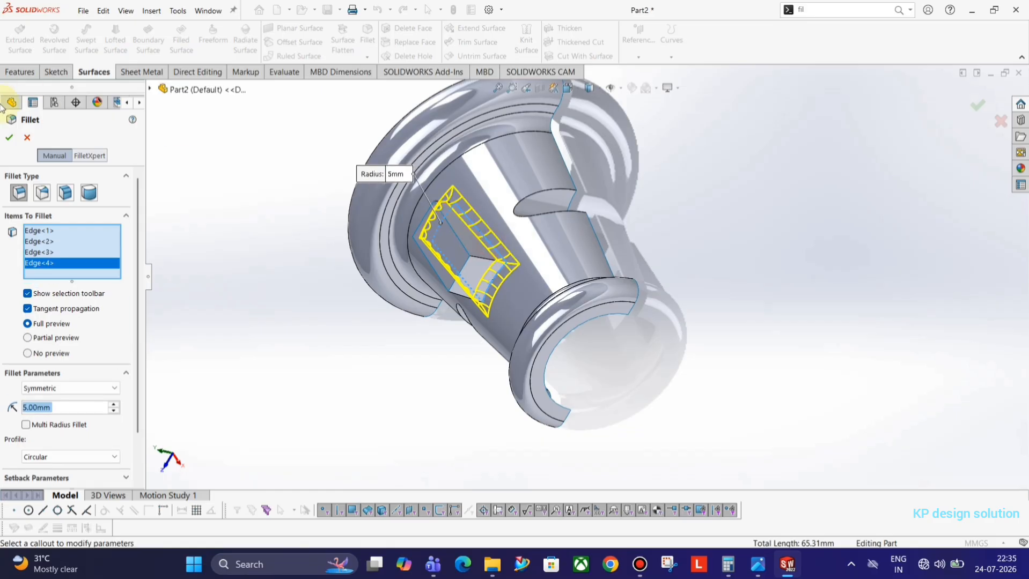
{"action": "left_click", "coordinate": [12, 140]}
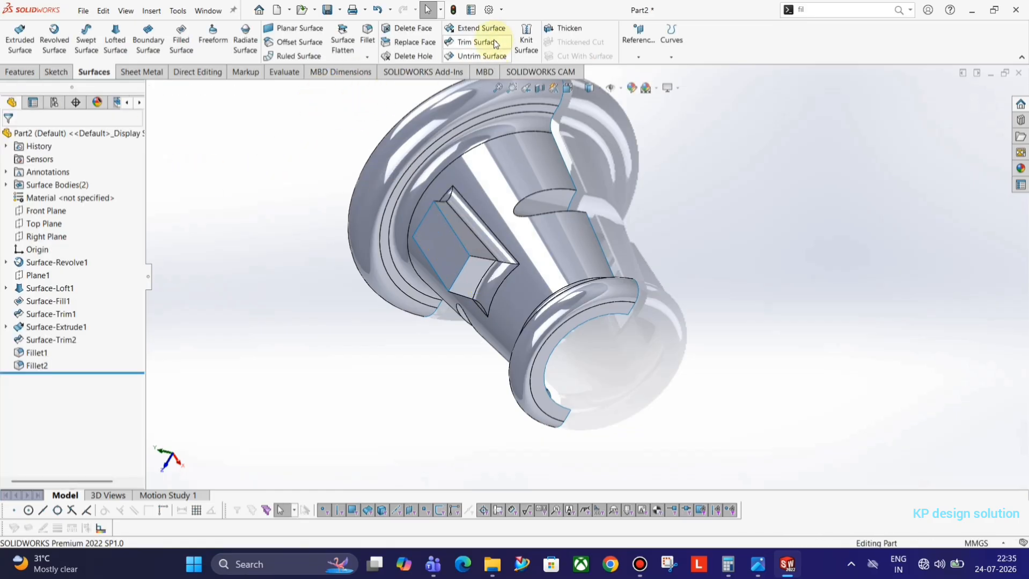
Knit Fillet2 and Surface-Fill1 into one surface body, Surface-Knit1
{"action": "left_click", "coordinate": [525, 38]}
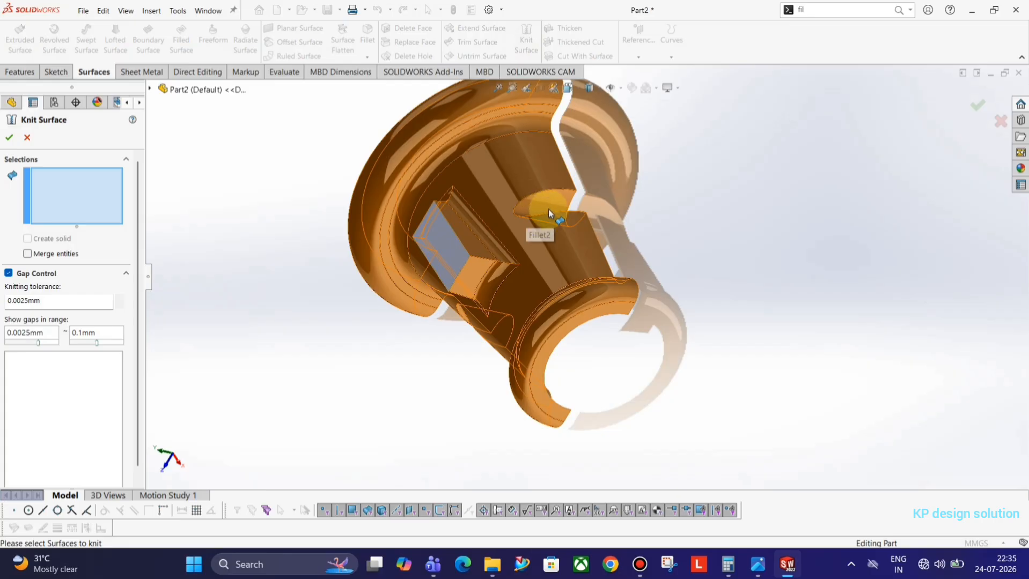
{"action": "left_click", "coordinate": [506, 198]}
{"action": "left_click", "coordinate": [446, 258]}
{"action": "middle_click_drag", "start_coordinate": [444, 276], "coordinate": [461, 236]}
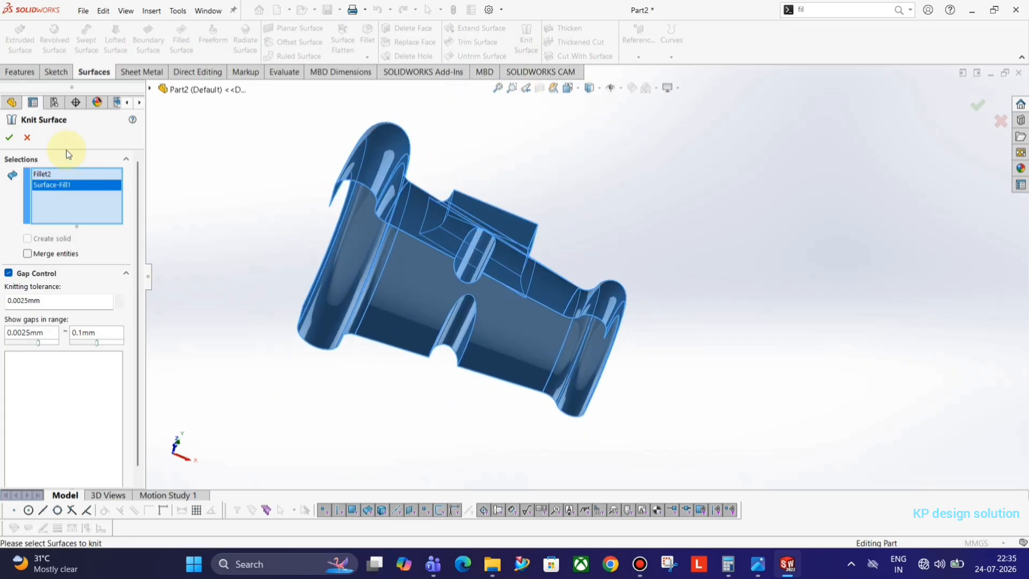
{"action": "left_click", "coordinate": [16, 140]}
{"action": "middle_click_drag", "start_coordinate": [391, 246], "coordinate": [301, 204]}
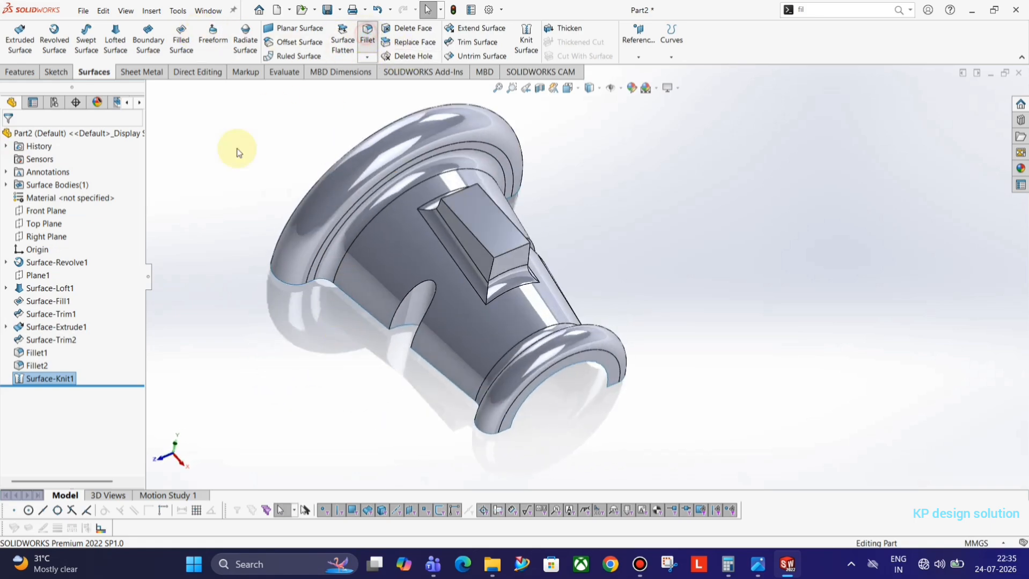
Set a 2 mm fillet radius and select four of the boss's edges
{"action": "type", "text": "2"}
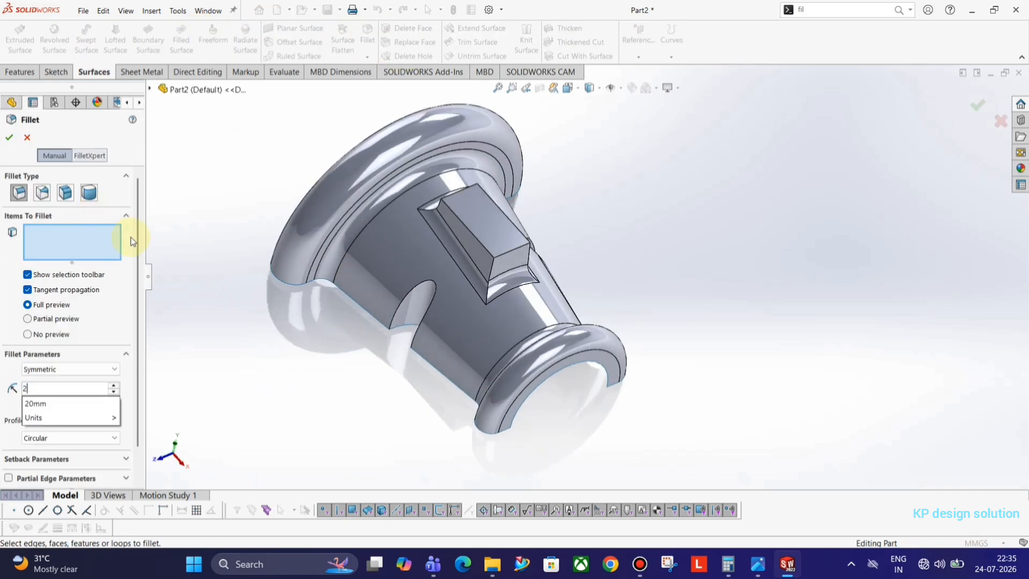
{"action": "key", "text": "Return"}
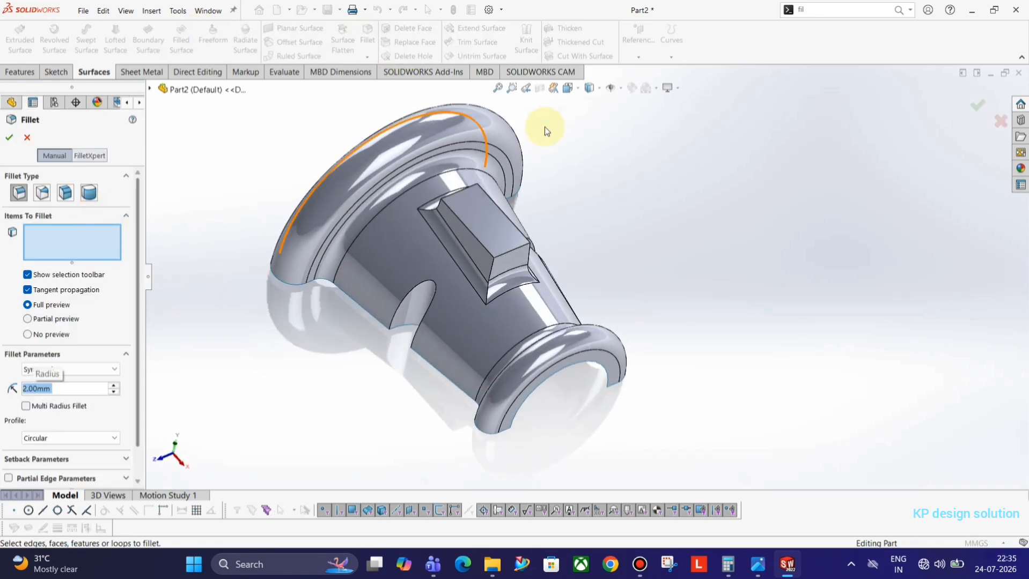
{"action": "left_click", "coordinate": [461, 225]}
{"action": "left_click", "coordinate": [520, 239]}
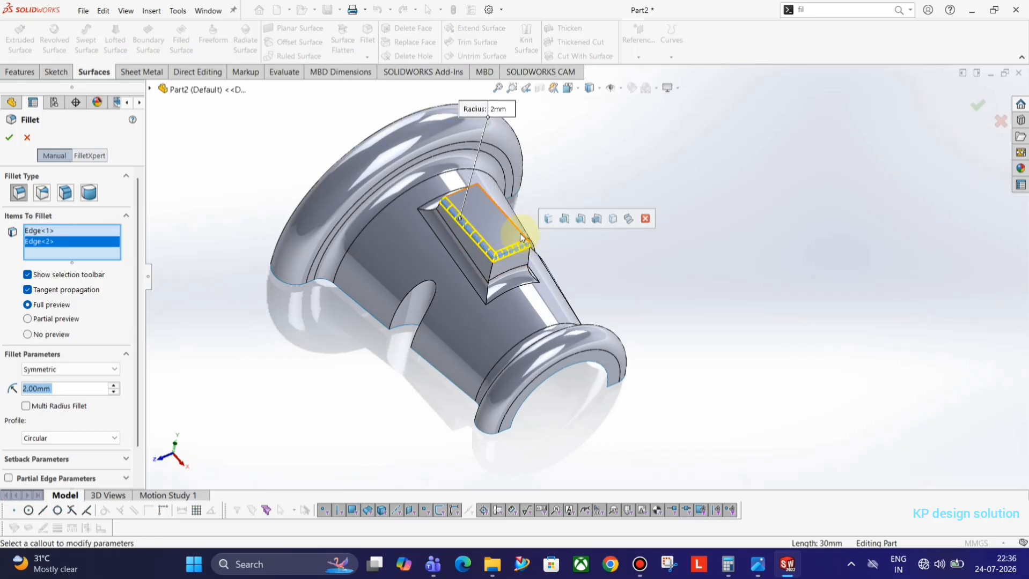
{"action": "left_click", "coordinate": [481, 196]}
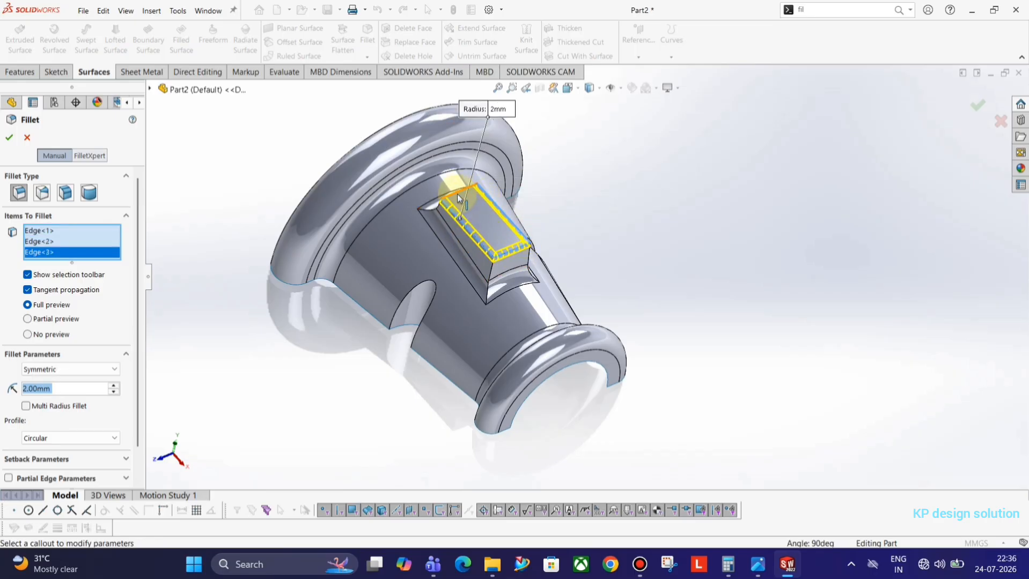
{"action": "left_click", "coordinate": [458, 193]}
{"action": "middle_click_drag", "start_coordinate": [404, 230], "coordinate": [473, 284]}
Check the drawing's R2 TYP, add three boss faces, and accept the 2 mm fillet
{"action": "key", "text": "alt+Tab"}
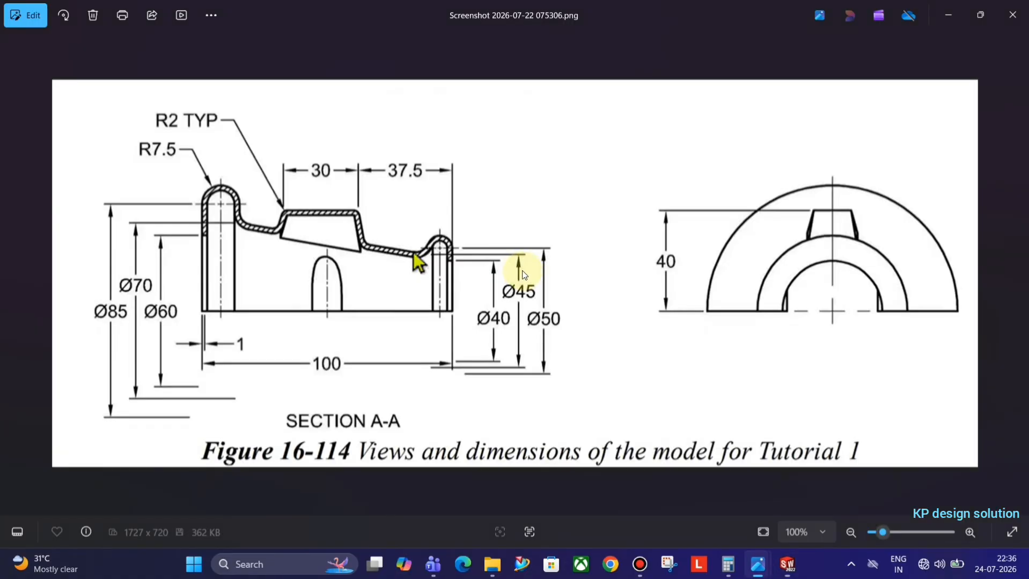
{"action": "key", "text": "alt+Tab"}
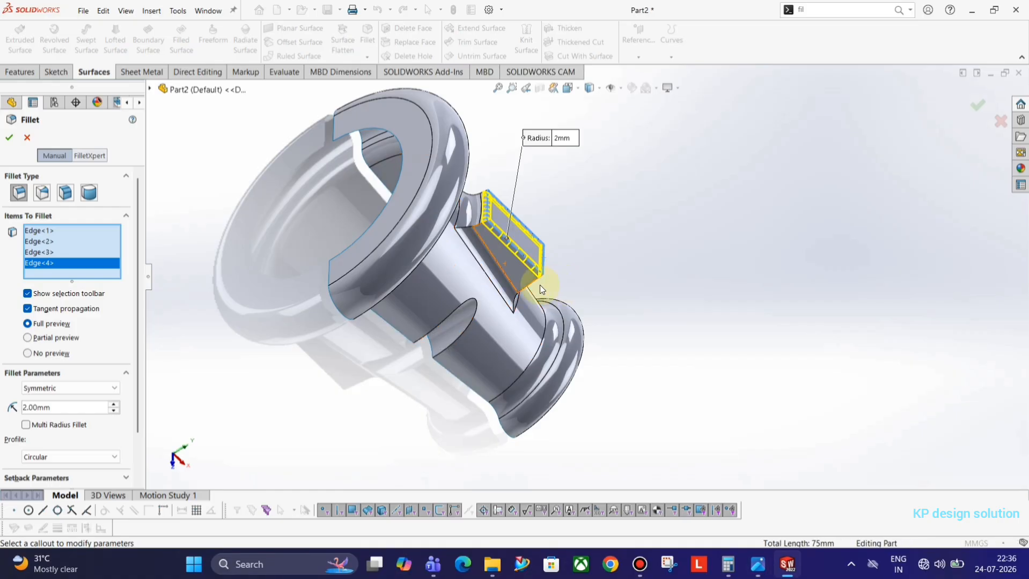
{"action": "middle_click_drag", "start_coordinate": [539, 284], "coordinate": [473, 251]}
{"action": "left_click", "coordinate": [505, 259]}
{"action": "left_click", "coordinate": [498, 250]}
{"action": "left_click", "coordinate": [479, 240]}
{"action": "middle_click_drag", "start_coordinate": [552, 172], "coordinate": [501, 256]}
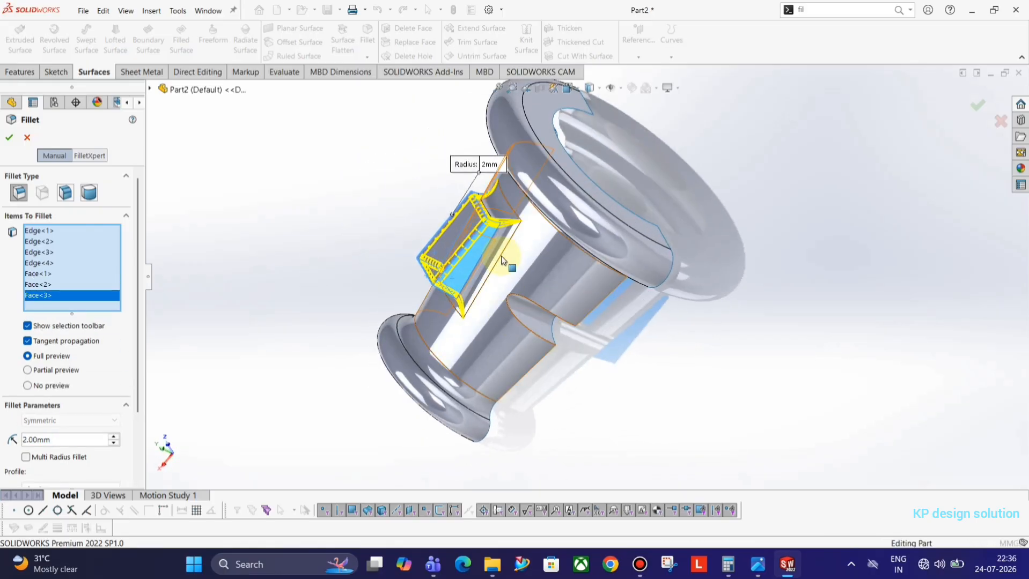
{"action": "left_click", "coordinate": [12, 138]}
{"action": "mouse_move", "coordinate": [470, 281]}
{"action": "middle_mouse_down"}
{"action": "mouse_move", "coordinate": [574, 168]}
{"action": "mouse_move", "coordinate": [655, 255]}
{"action": "mouse_move", "coordinate": [646, 243]}
{"action": "mouse_move", "coordinate": [595, 250]}
{"action": "middle_mouse_up"}
{"action": "key", "text": "alt+Tab"}
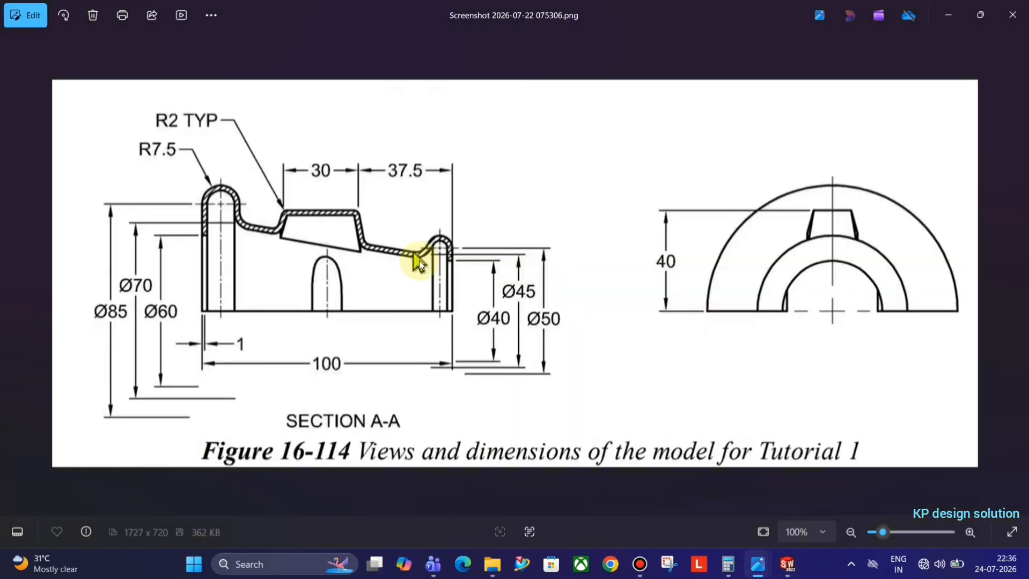
{"action": "left_click", "coordinate": [473, 328]}
Return to the model and orbit it to review the Fillet3 rounding
{"action": "key", "text": "alt+Tab"}
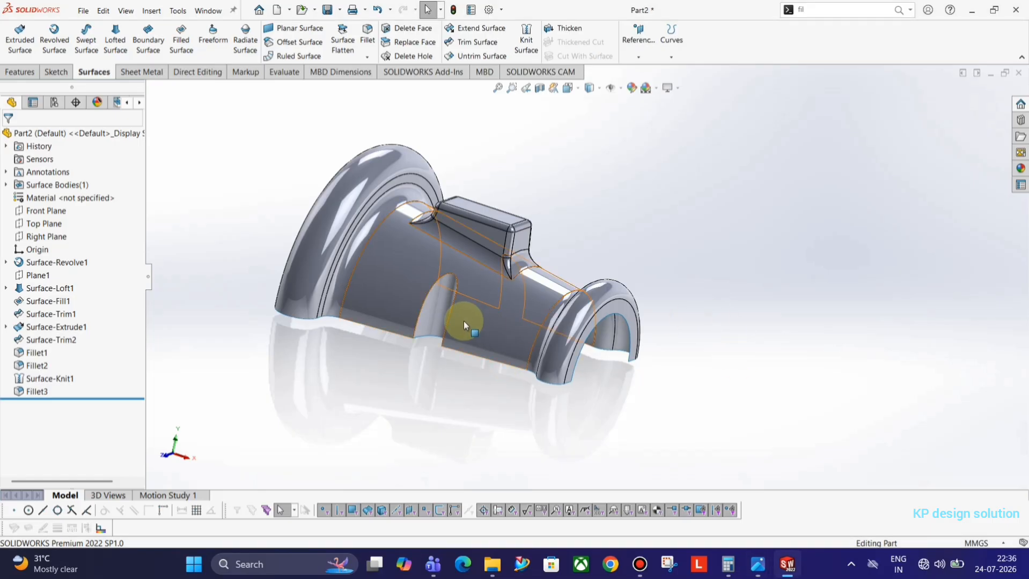
{"action": "middle_click_drag", "start_coordinate": [464, 321], "coordinate": [450, 177]}
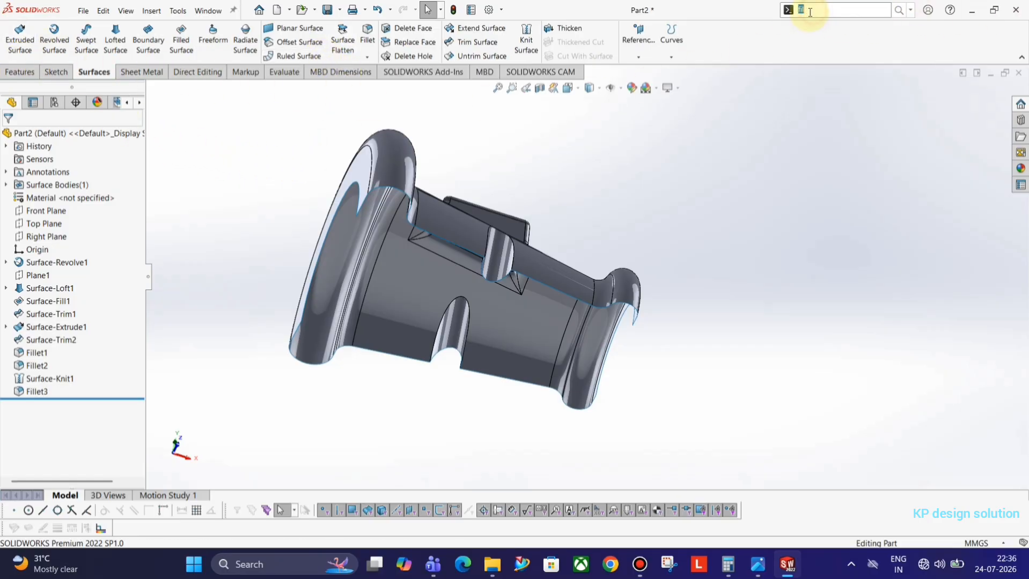
Start Mirror from the 'mi' search and clear the wrongly picked flange face
{"action": "type", "text": "i"}
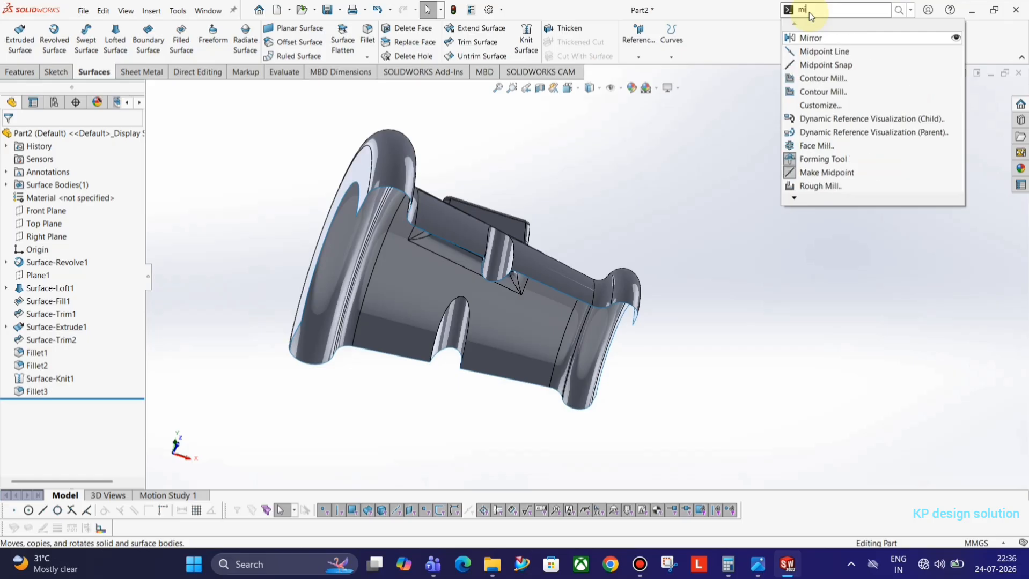
{"action": "left_click", "coordinate": [810, 38]}
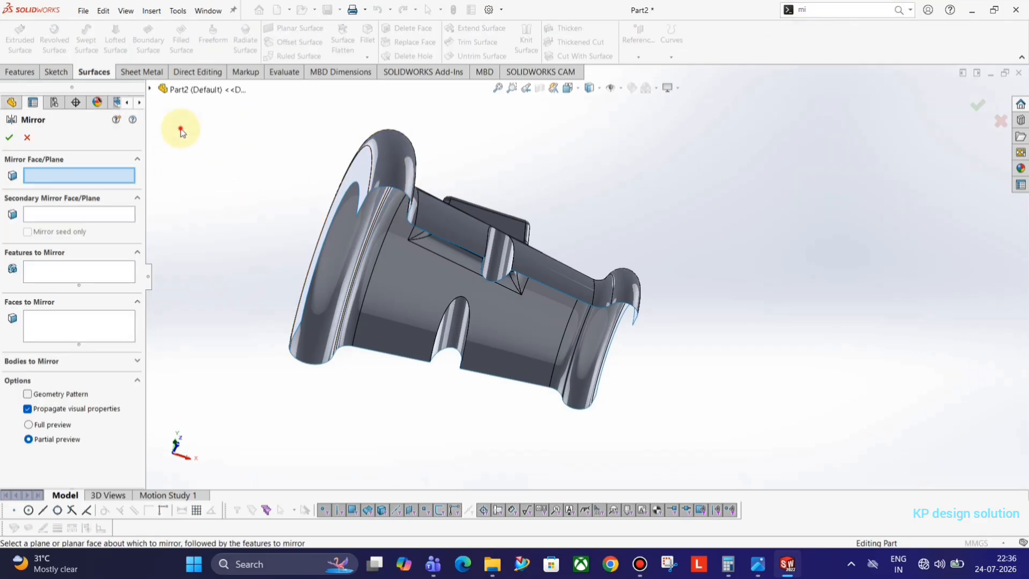
{"action": "left_click", "coordinate": [361, 188]}
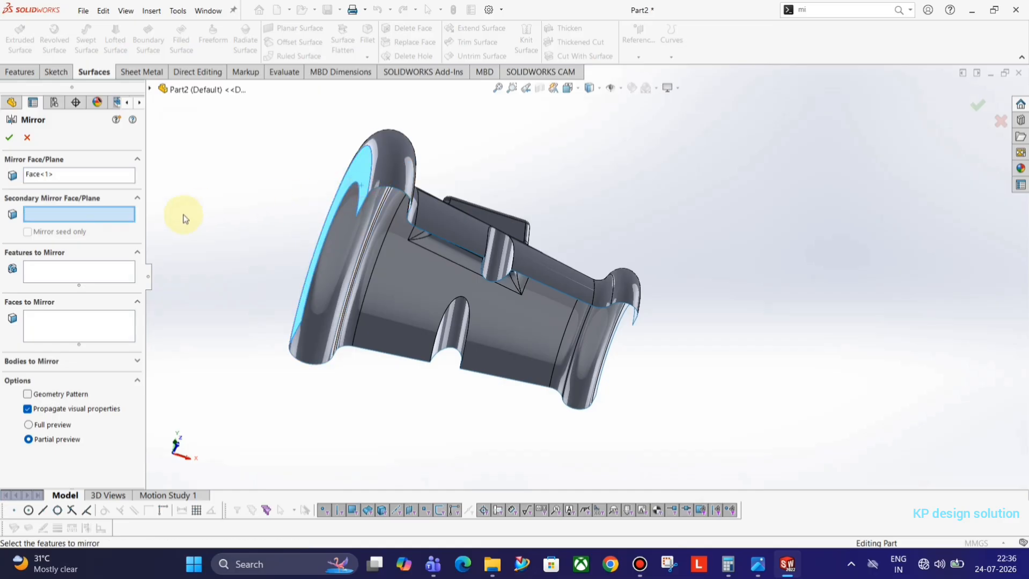
{"action": "right_click", "coordinate": [38, 175]}
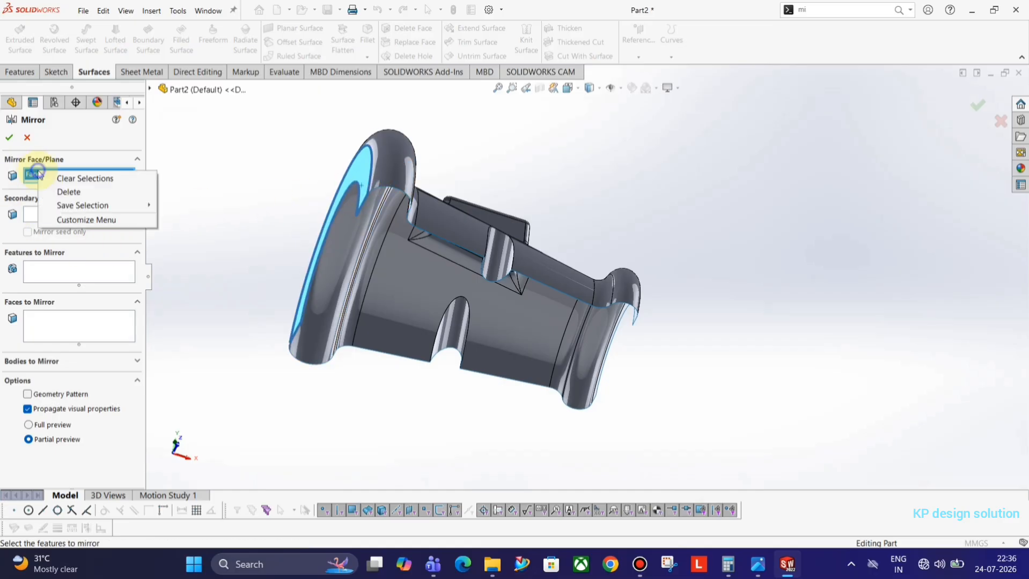
{"action": "left_click", "coordinate": [81, 177]}
Mirror the Fillet3 body about Top Plane to form the complete part
{"action": "left_click", "coordinate": [59, 285]}
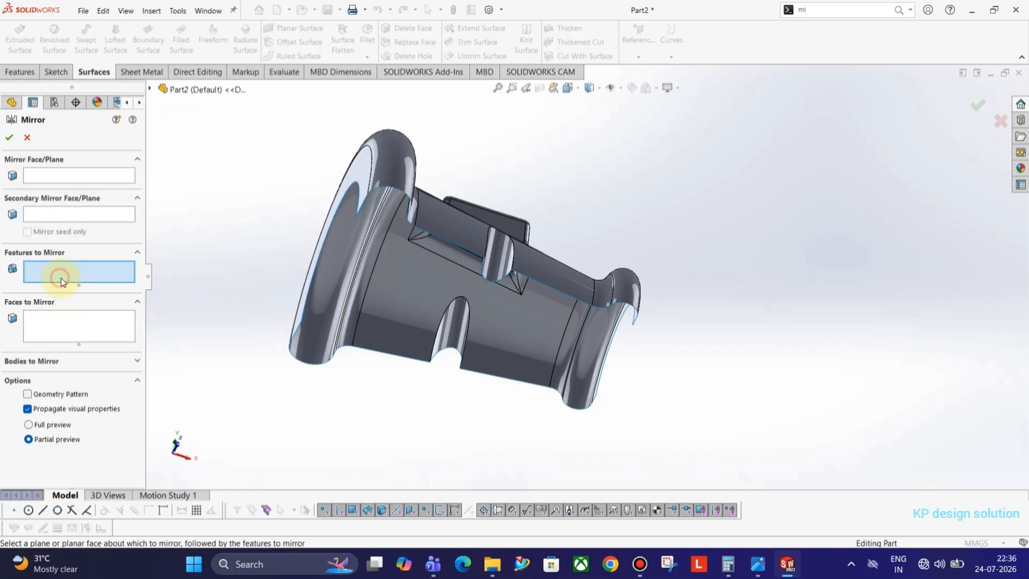
{"action": "left_click", "coordinate": [59, 359]}
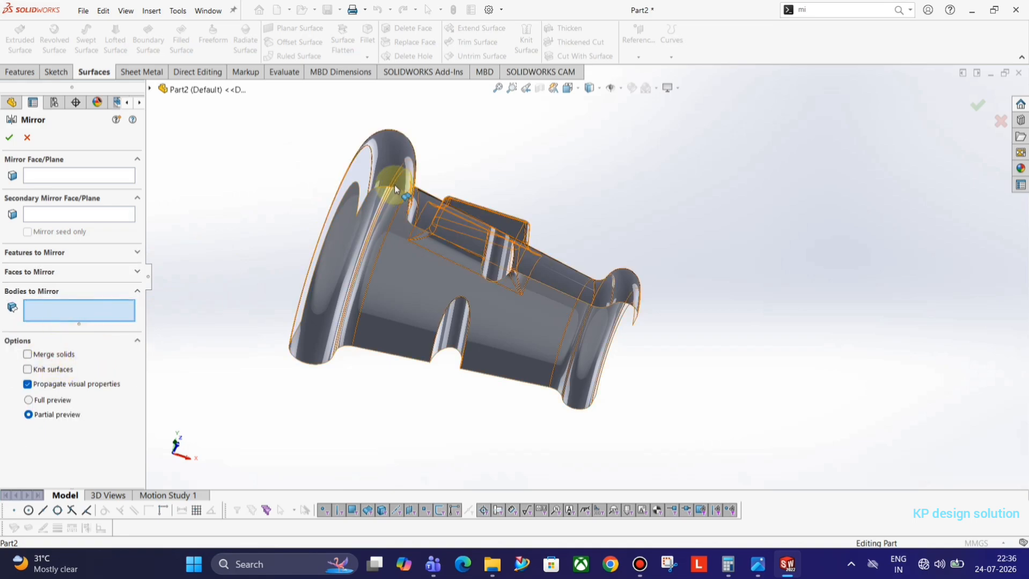
{"action": "left_click", "coordinate": [369, 183]}
{"action": "middle_click_drag", "start_coordinate": [369, 182], "coordinate": [424, 250]}
{"action": "left_click", "coordinate": [45, 177]}
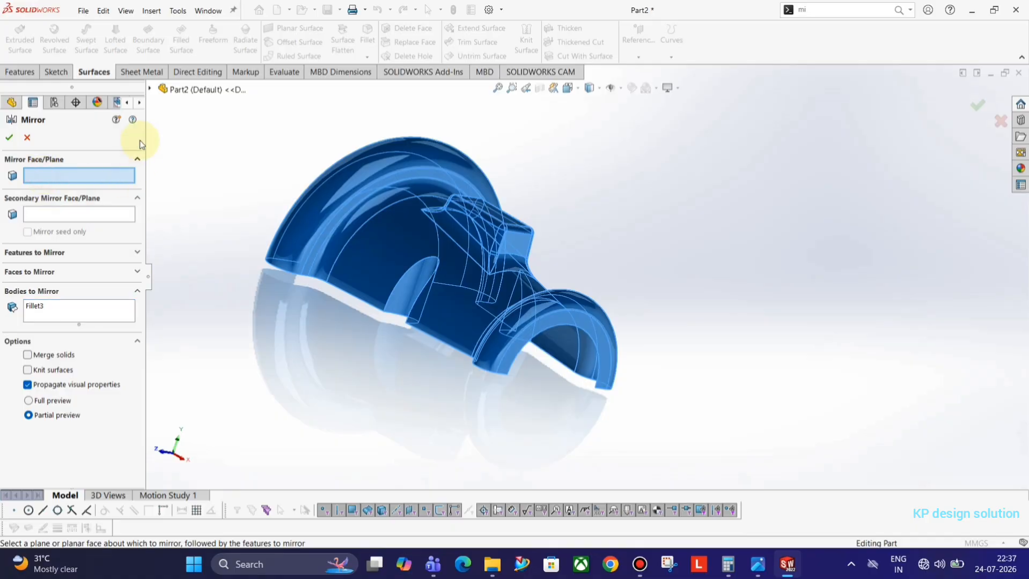
{"action": "left_click", "coordinate": [152, 90]}
{"action": "left_click", "coordinate": [199, 180]}
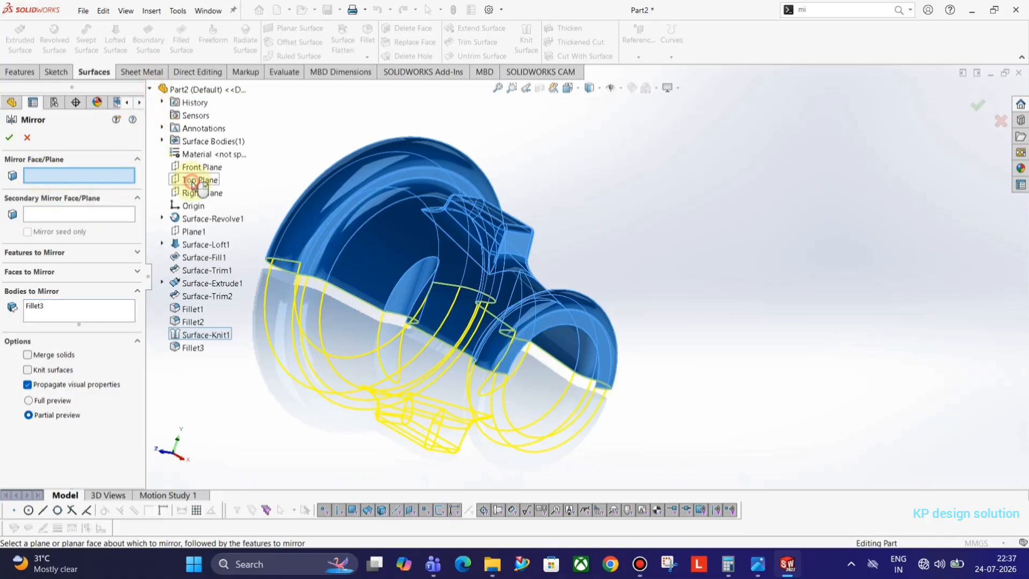
{"action": "left_click", "coordinate": [9, 141]}
{"action": "middle_click_drag", "start_coordinate": [407, 279], "coordinate": [654, 318]}
{"action": "key", "text": "space"}
{"action": "left_click", "coordinate": [762, 347]}
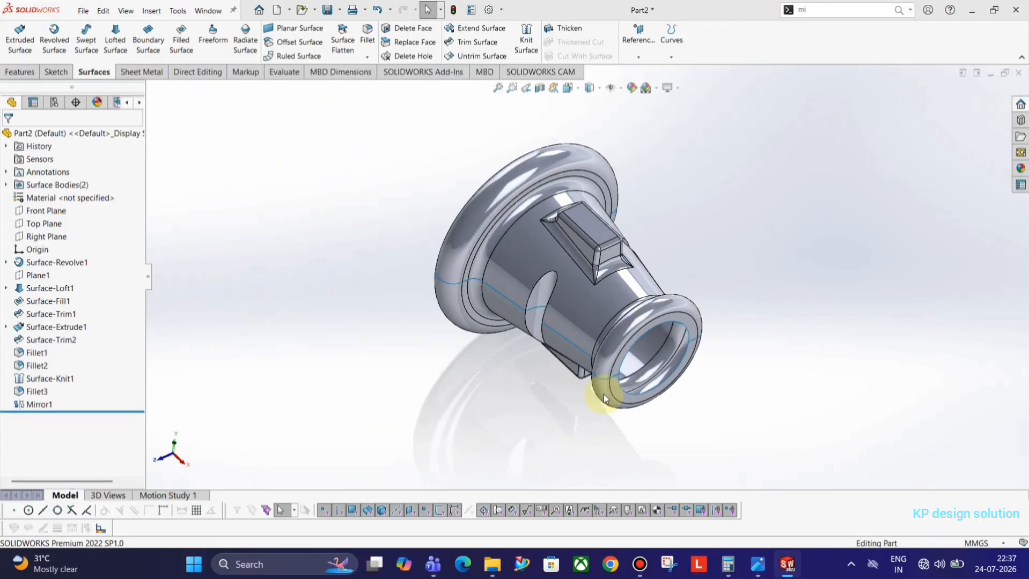
{"action": "middle_click_drag", "start_coordinate": [618, 334], "coordinate": [836, 381]}
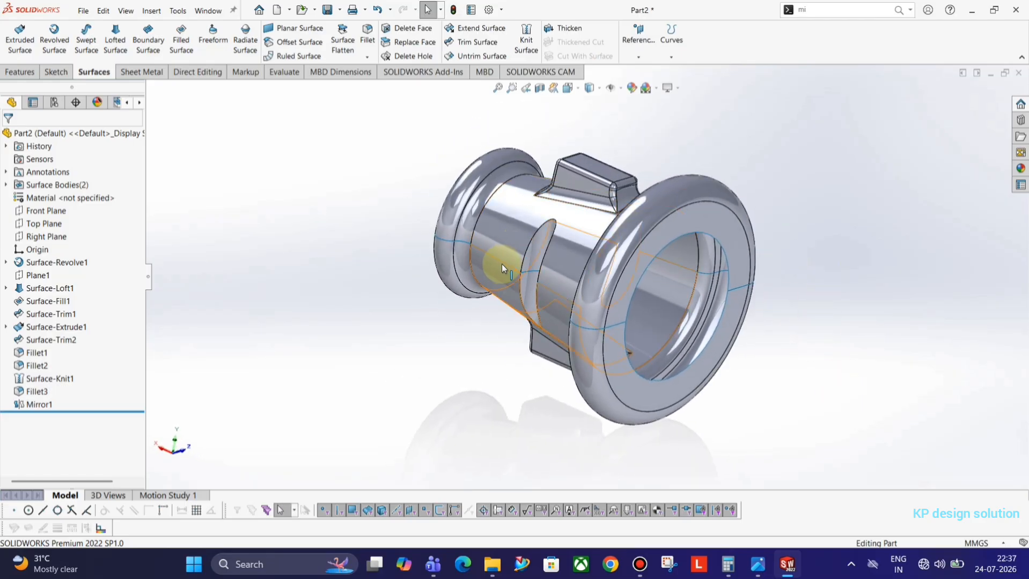
{"action": "left_click", "coordinate": [549, 244]}
{"action": "left_click", "coordinate": [552, 231]}
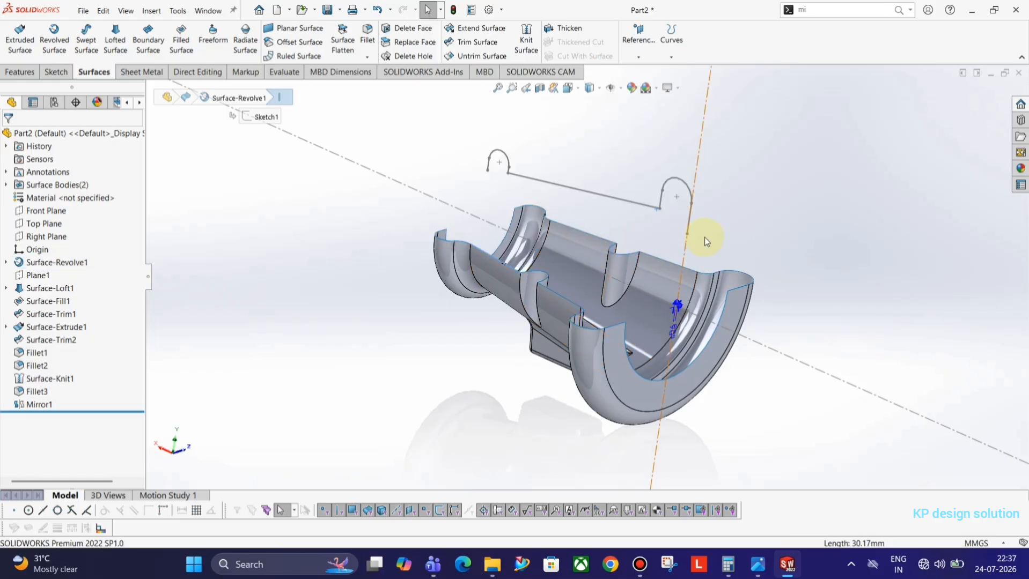
{"action": "key", "text": "ctrl+z"}
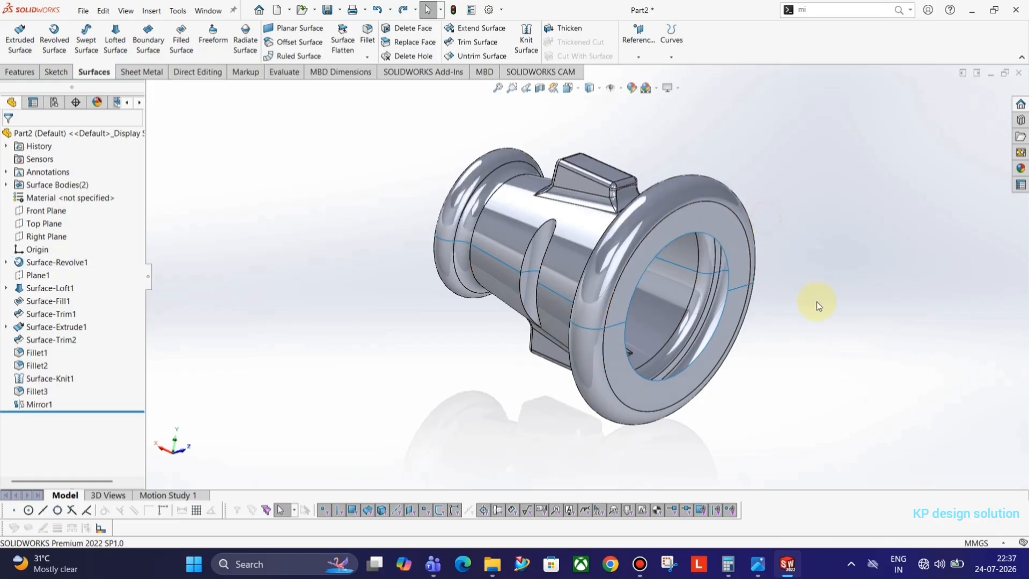